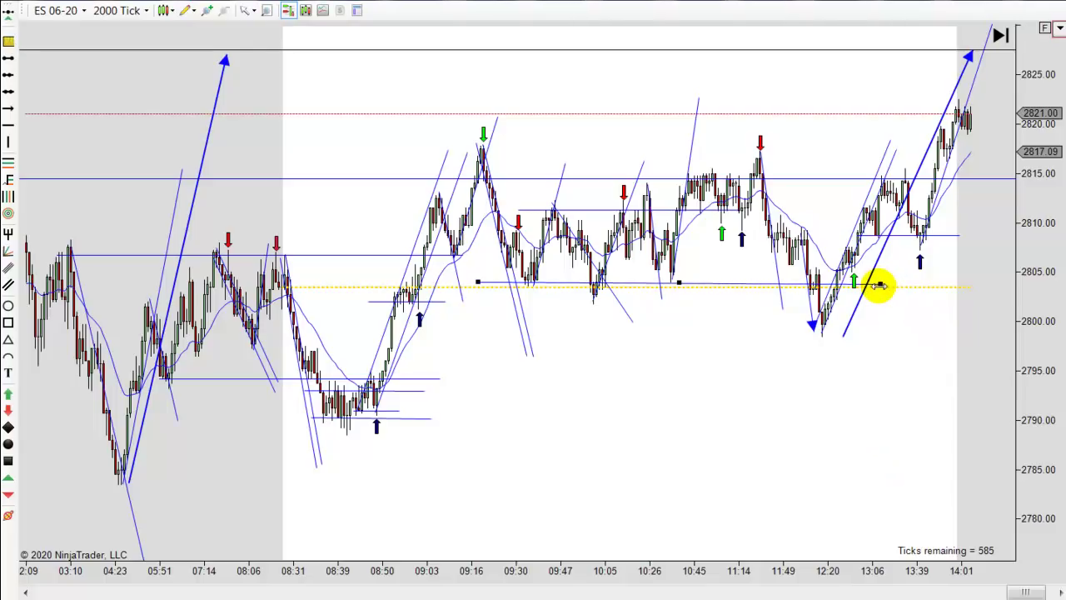
Lengthen the ~2804 horizontal line slightly to the right, past the recent low
{"action": "left_click_drag", "start_coordinate": [881, 284], "coordinate": [911, 283]}
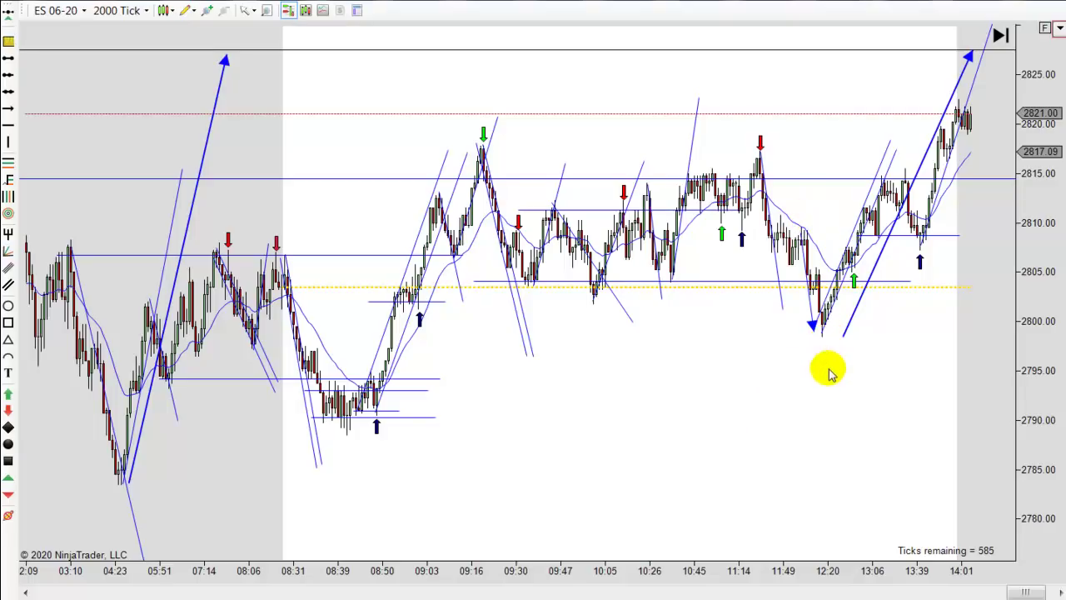
{"action": "scroll", "coordinate": [742, 400], "scroll_direction": "down", "scroll_amount": 5}
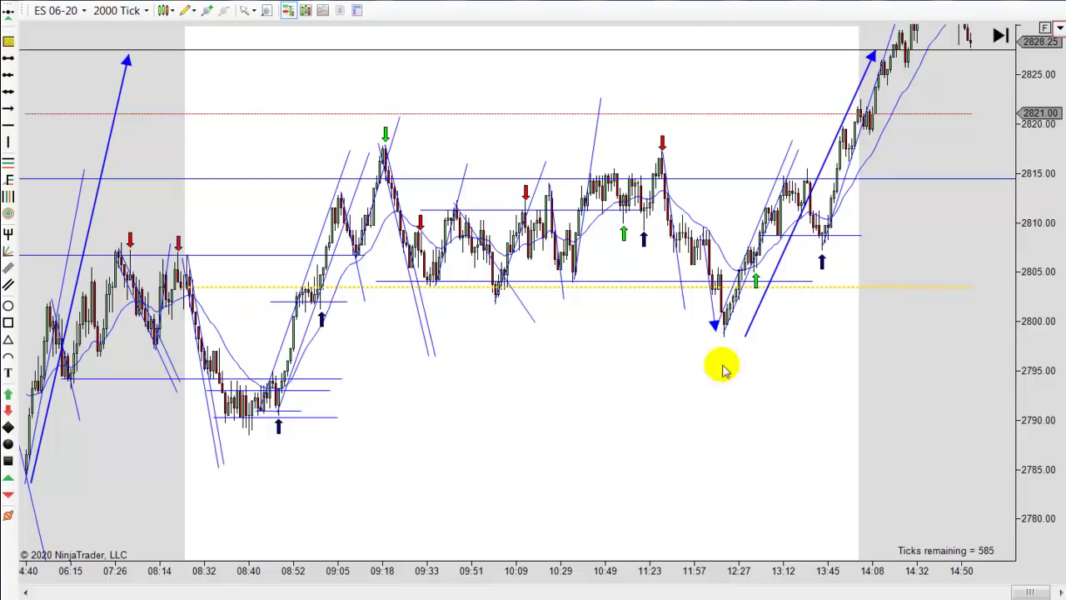
{"action": "left_click_drag", "start_coordinate": [633, 452], "coordinate": [667, 443]}
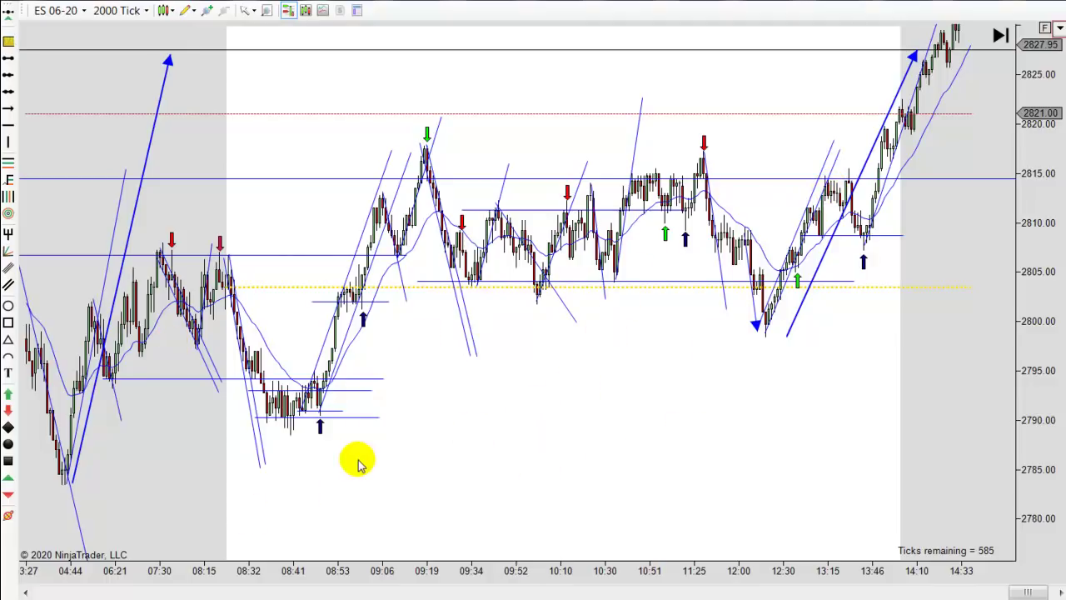
{"action": "scroll", "coordinate": [433, 448], "scroll_direction": "up", "scroll_amount": 10}
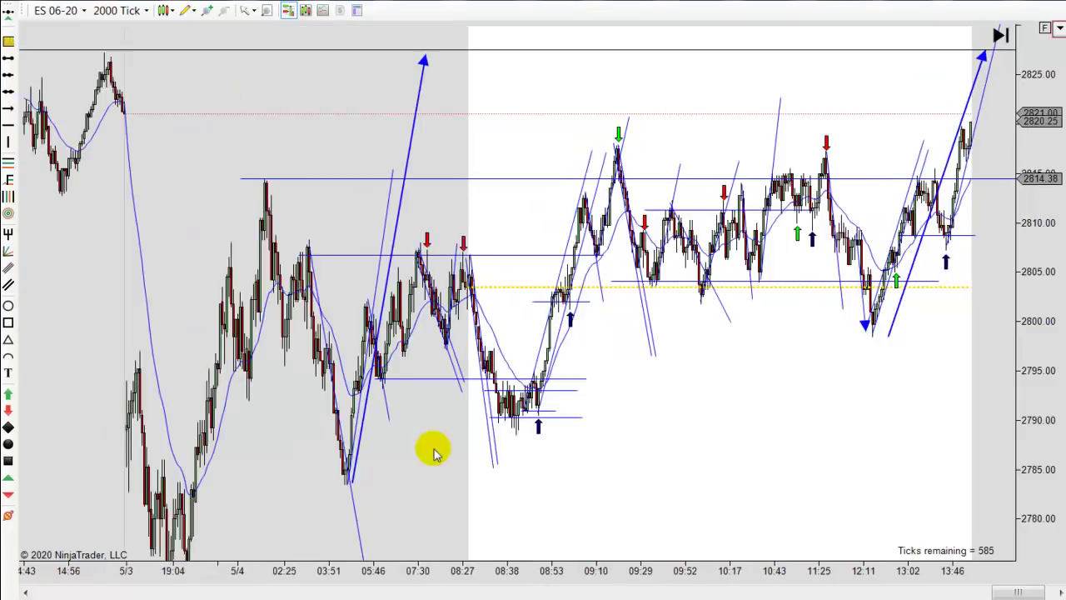
{"action": "scroll", "coordinate": [683, 510], "scroll_direction": "down", "scroll_amount": 5}
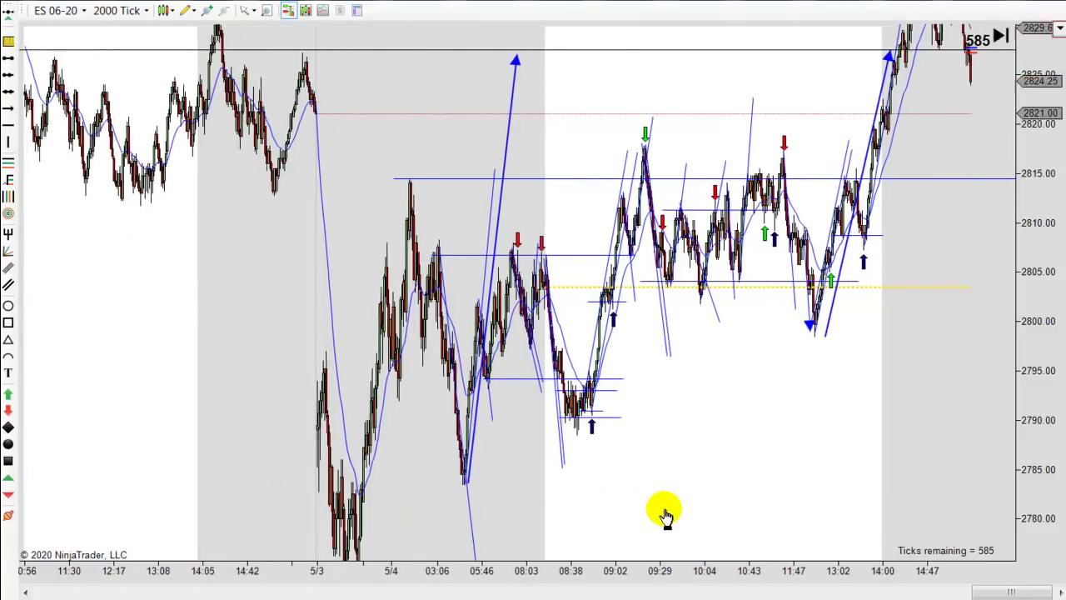
{"action": "scroll", "coordinate": [663, 508], "scroll_direction": "up", "scroll_amount": 3}
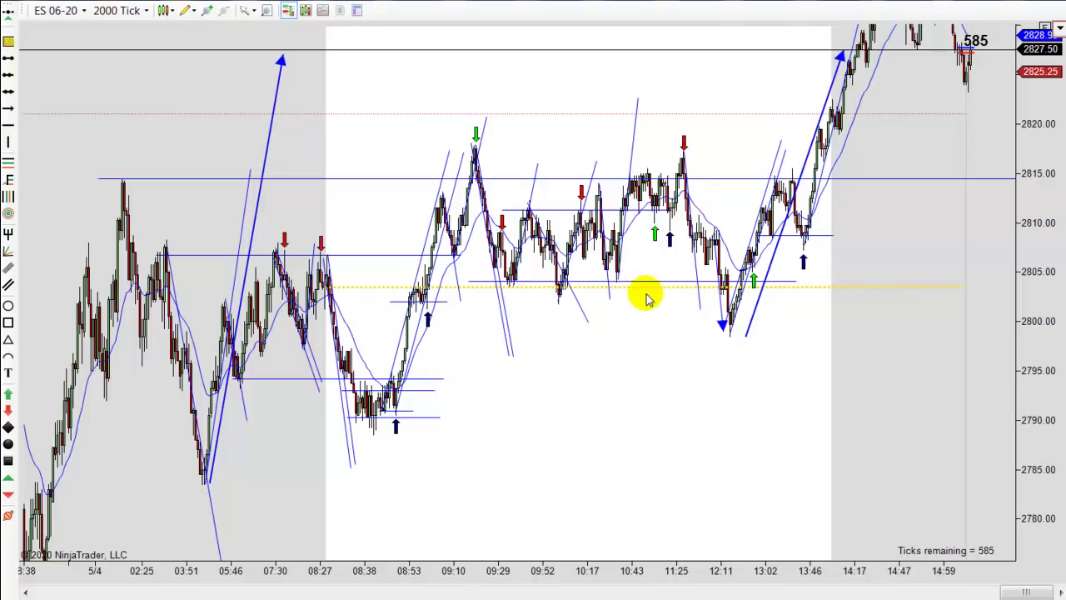
Select the thick blue arrow line on the left and undo its accidental move
{"action": "left_click", "coordinate": [252, 221]}
{"action": "left_click_drag", "start_coordinate": [205, 270], "coordinate": [164, 326]}
{"action": "key", "text": "ctrl+z"}
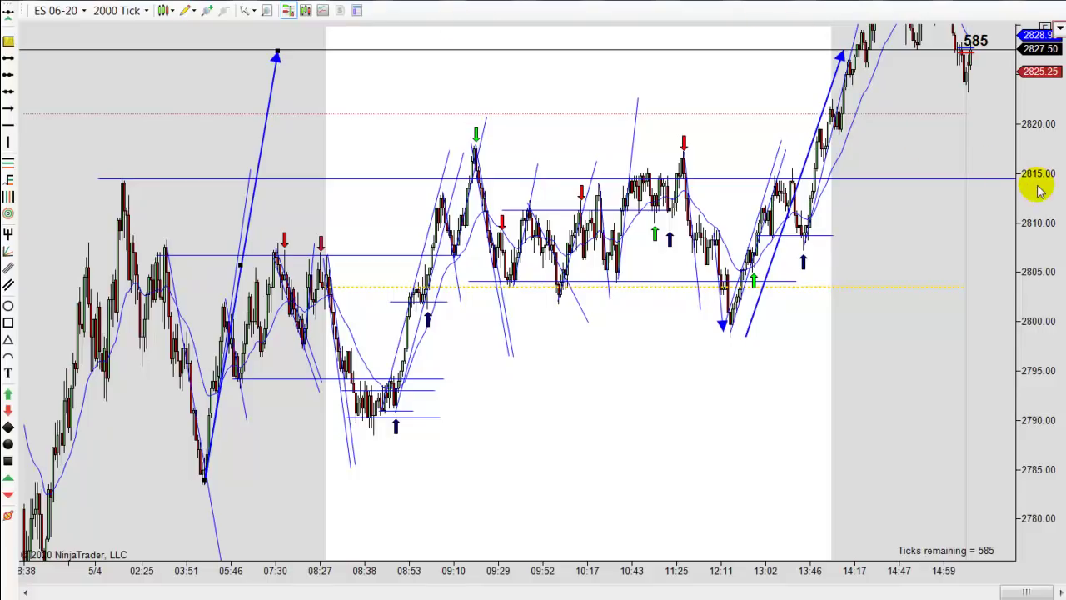
Compress the price scale and shift the rally arrow to start at the swing low near 12:11
{"action": "left_click_drag", "start_coordinate": [1039, 241], "coordinate": [1039, 259]}
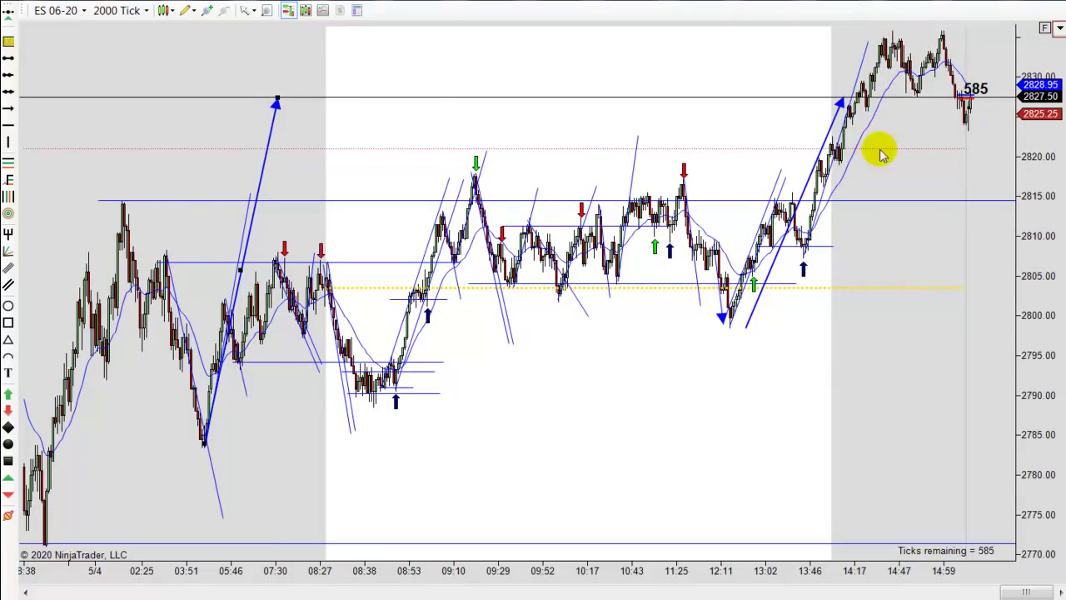
{"action": "mouse_move", "coordinate": [774, 258]}
{"action": "left_mouse_down"}
{"action": "mouse_move", "coordinate": [709, 300]}
{"action": "mouse_move", "coordinate": [403, 334]}
{"action": "mouse_move", "coordinate": [714, 291]}
{"action": "mouse_move", "coordinate": [756, 255]}
{"action": "left_mouse_up"}
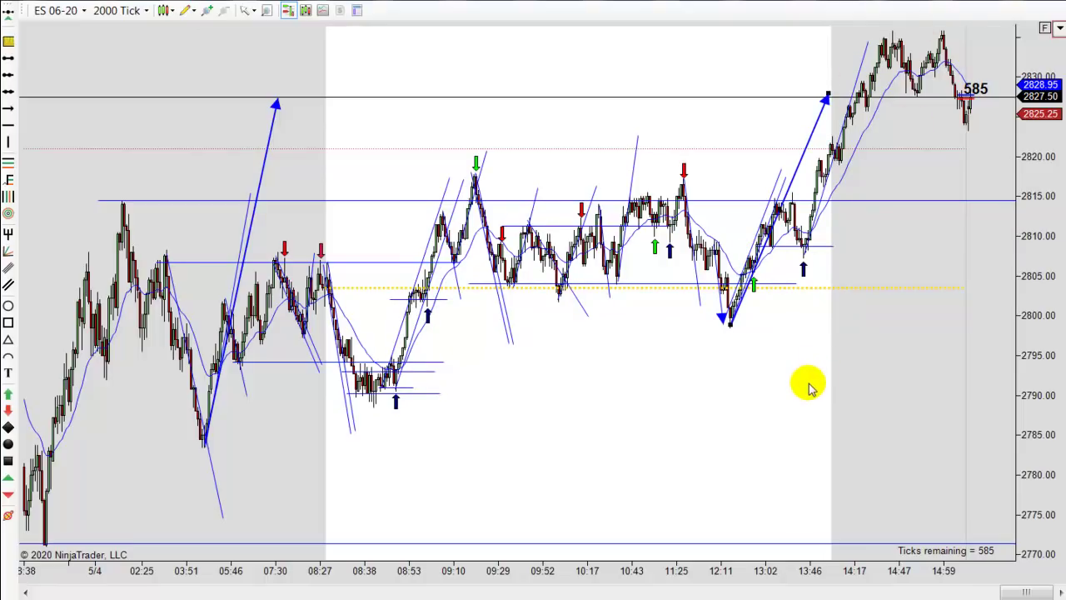
{"action": "left_click_drag", "start_coordinate": [810, 385], "coordinate": [852, 378]}
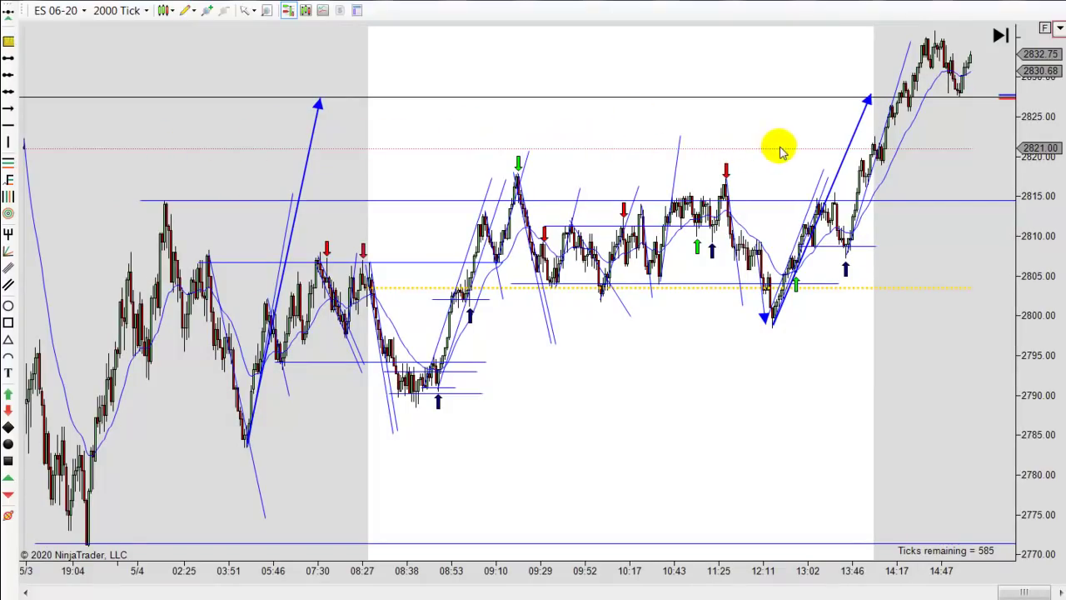
{"action": "left_click_drag", "start_coordinate": [162, 174], "coordinate": [267, 182]}
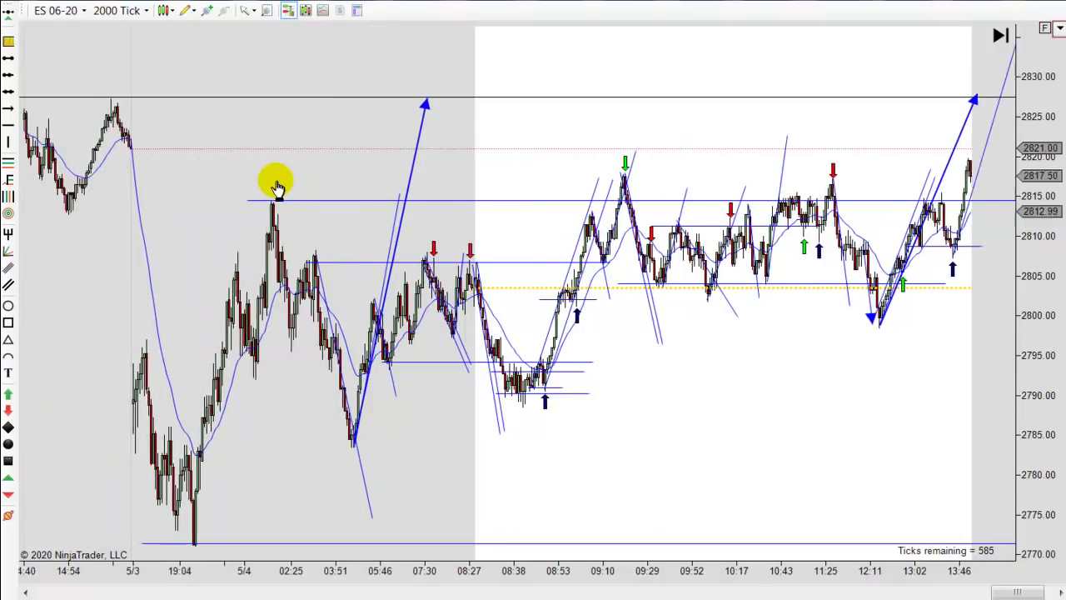
{"action": "scroll", "coordinate": [250, 171], "scroll_direction": "up", "scroll_amount": 3}
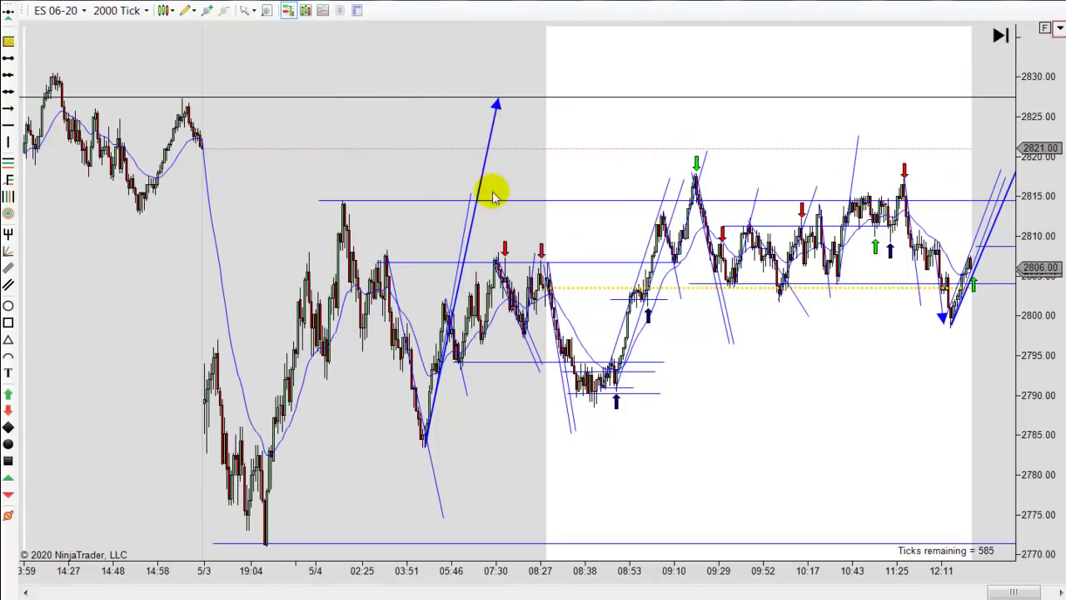
{"action": "left_click_drag", "start_coordinate": [742, 101], "coordinate": [558, 125]}
{"action": "scroll", "coordinate": [558, 125], "scroll_direction": "down", "scroll_amount": 4}
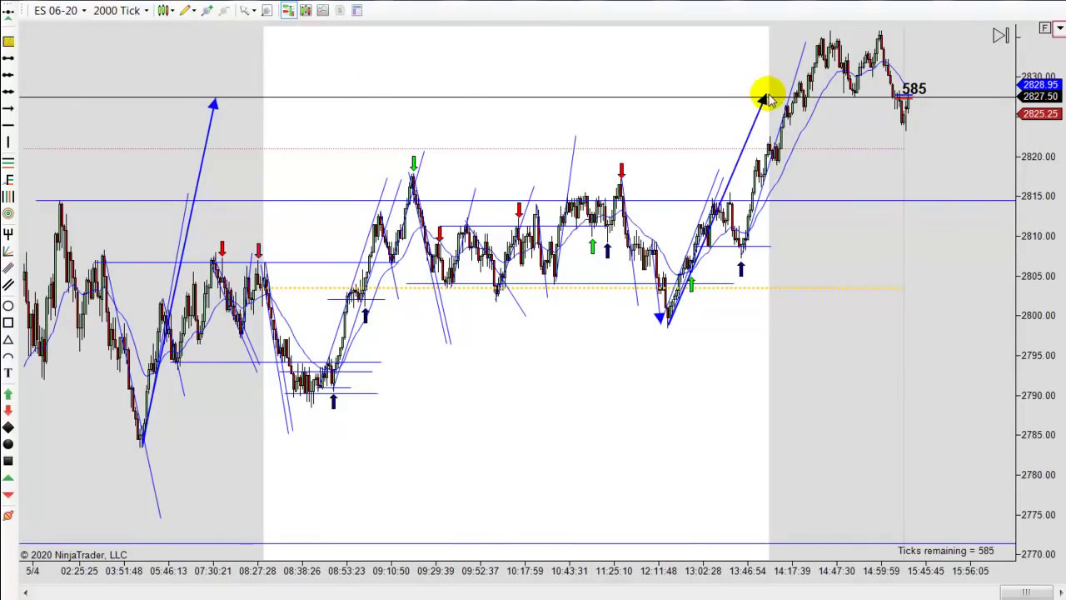
Stretch the price scale to 2760–2845 and draw a blue line at about 2835 across the highs
{"action": "scroll", "coordinate": [633, 65], "scroll_direction": "up", "scroll_amount": 3}
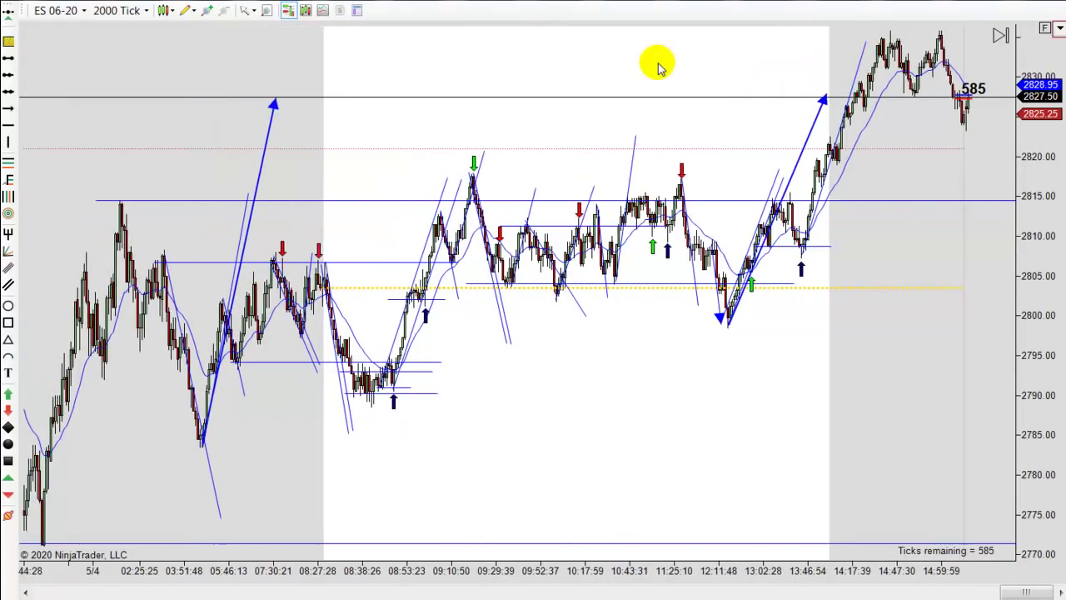
{"action": "scroll", "coordinate": [658, 67], "scroll_direction": "down", "scroll_amount": 3}
{"action": "scroll", "coordinate": [658, 67], "scroll_direction": "down", "scroll_amount": 3}
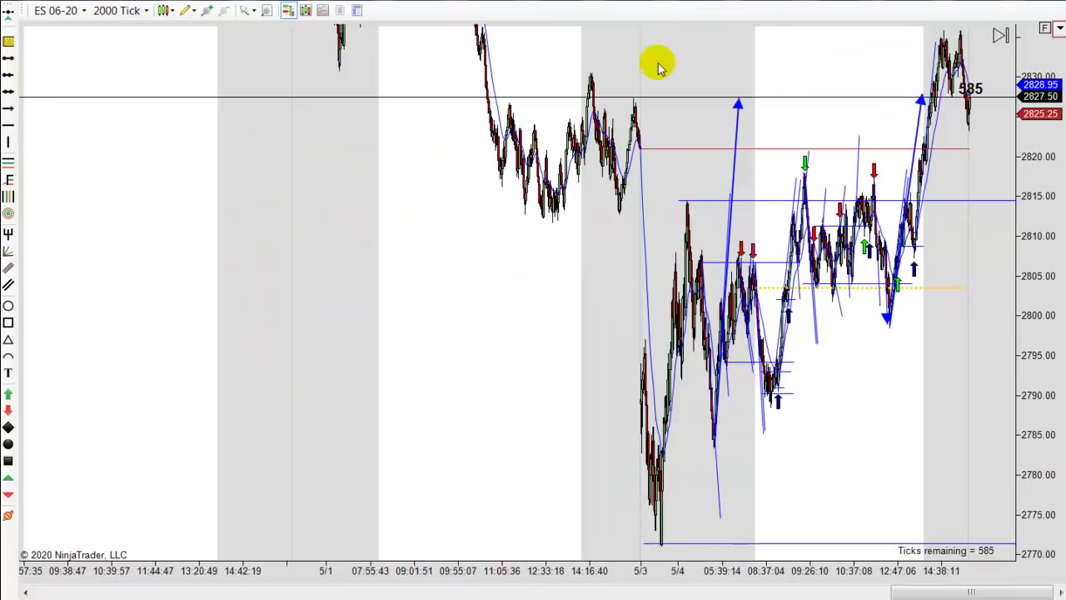
{"action": "scroll", "coordinate": [675, 92], "scroll_direction": "down", "scroll_amount": 1}
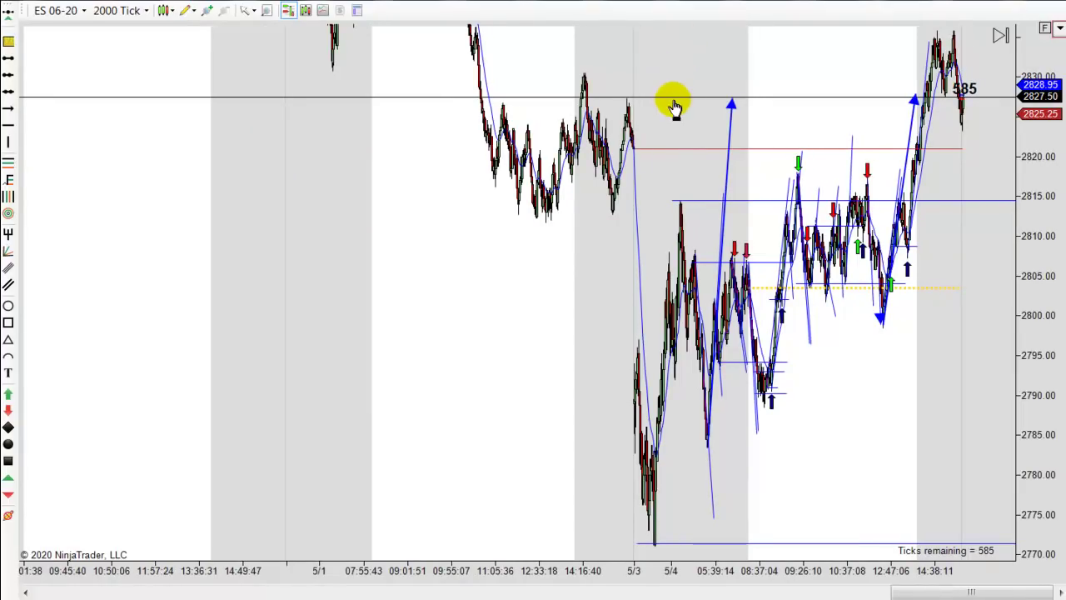
{"action": "left_click_drag", "start_coordinate": [1047, 158], "coordinate": [1043, 271]}
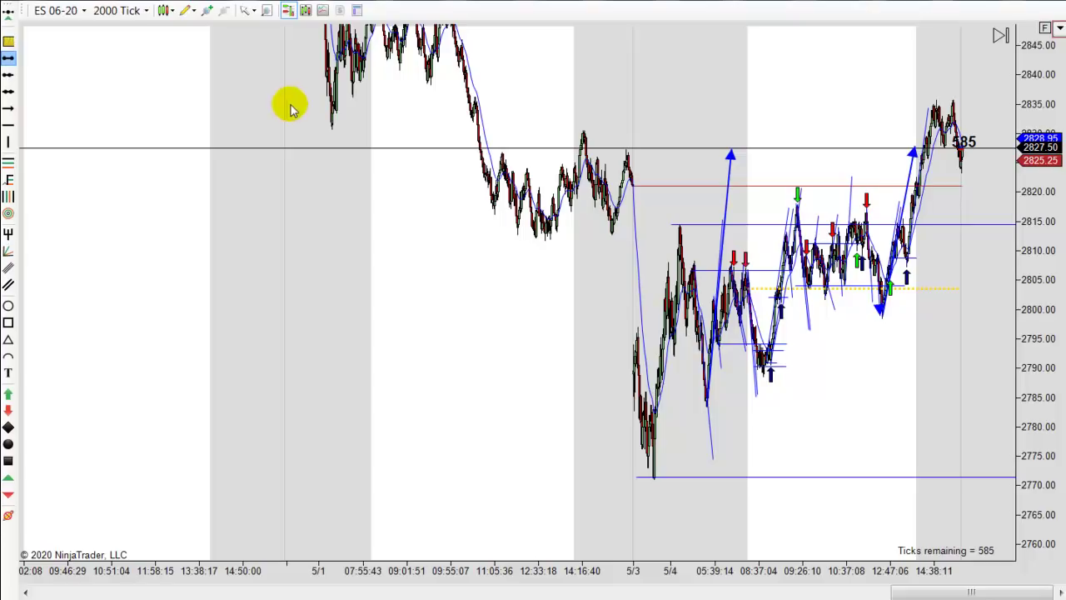
{"action": "mouse_move", "coordinate": [383, 117]}
{"action": "left_mouse_down"}
{"action": "mouse_move", "coordinate": [694, 116]}
{"action": "mouse_move", "coordinate": [883, 100]}
{"action": "mouse_move", "coordinate": [1008, 108]}
{"action": "left_mouse_up"}
{"action": "left_click_drag", "start_coordinate": [769, 107], "coordinate": [772, 97]}
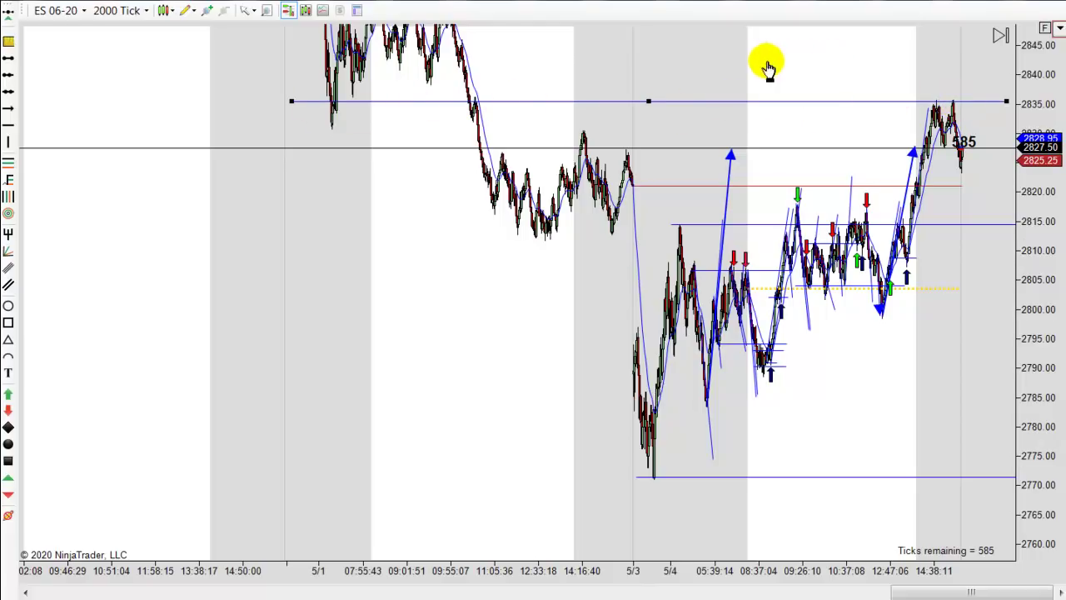
{"action": "scroll", "coordinate": [750, 66], "scroll_direction": "down", "scroll_amount": 3}
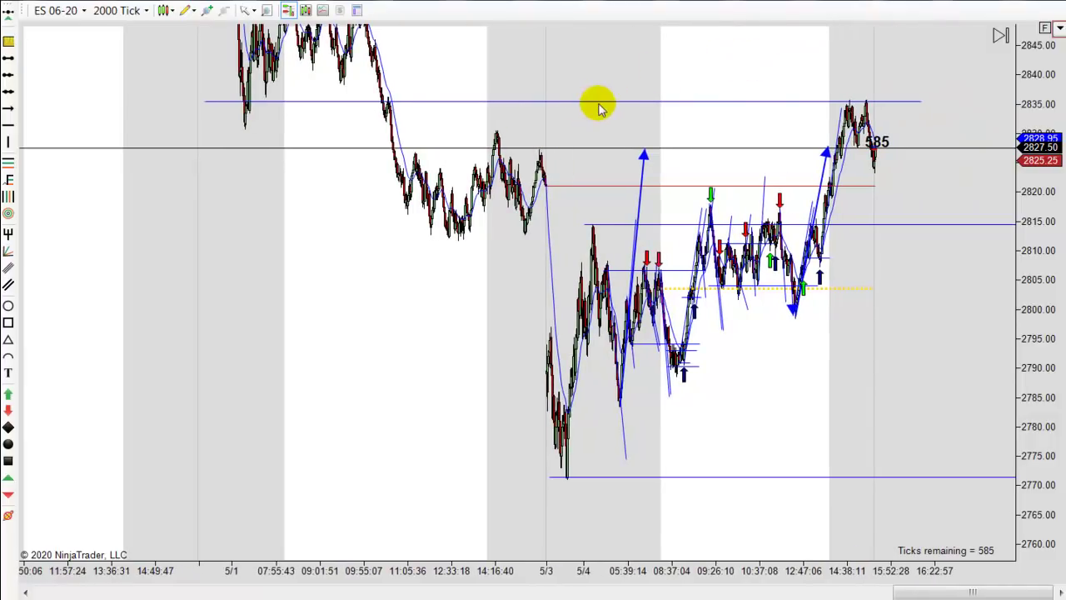
{"action": "mouse_move", "coordinate": [594, 102]}
{"action": "left_mouse_down"}
{"action": "mouse_move", "coordinate": [589, 133]}
{"action": "mouse_move", "coordinate": [603, 96]}
{"action": "left_mouse_up"}
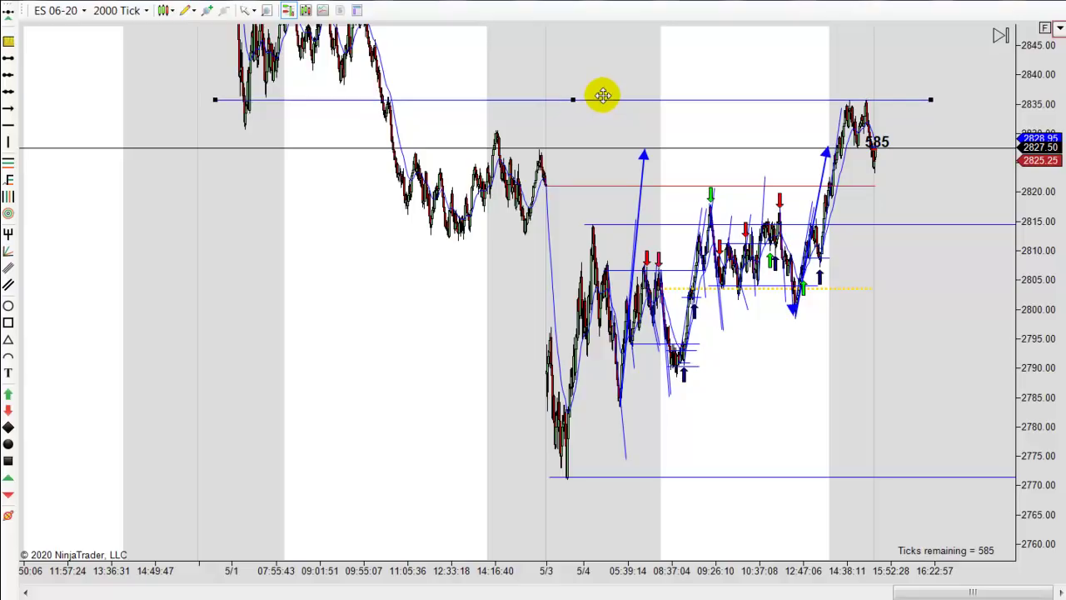
{"action": "left_click", "coordinate": [725, 71]}
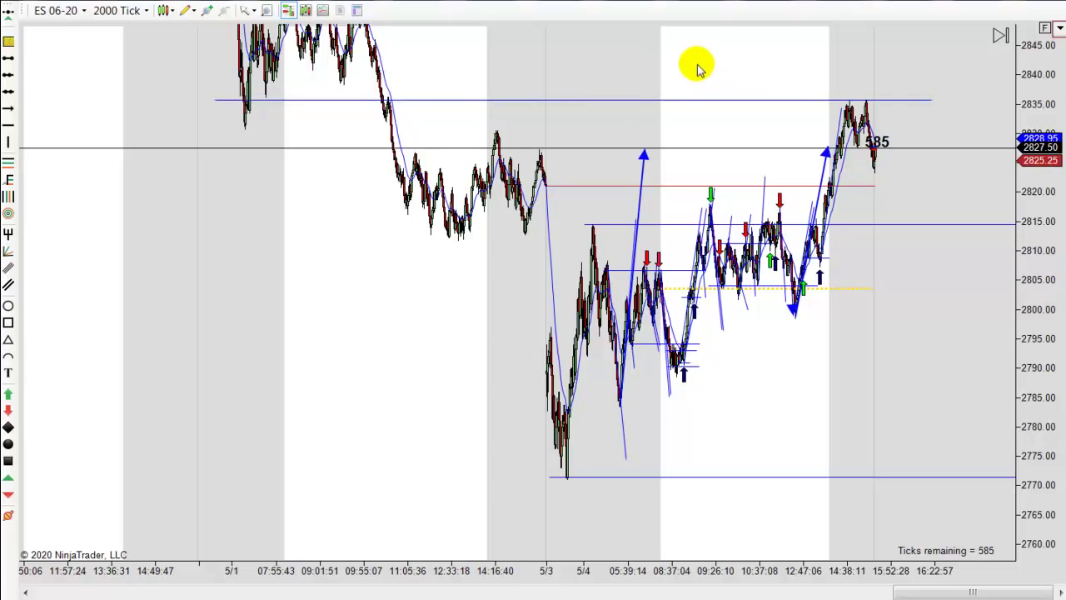
{"action": "scroll", "coordinate": [679, 78], "scroll_direction": "down", "scroll_amount": 2}
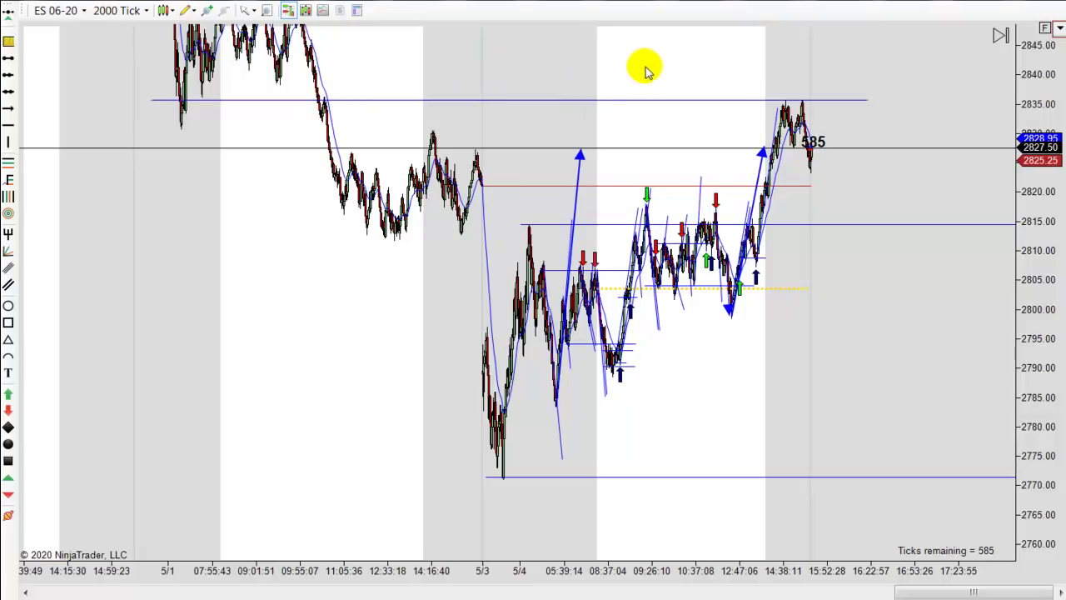
Pan toward earlier bars and return the price axis to automatic scaling with the F marker
{"action": "left_click_drag", "start_coordinate": [643, 67], "coordinate": [686, 67]}
{"action": "scroll", "coordinate": [685, 67], "scroll_direction": "up", "scroll_amount": 3}
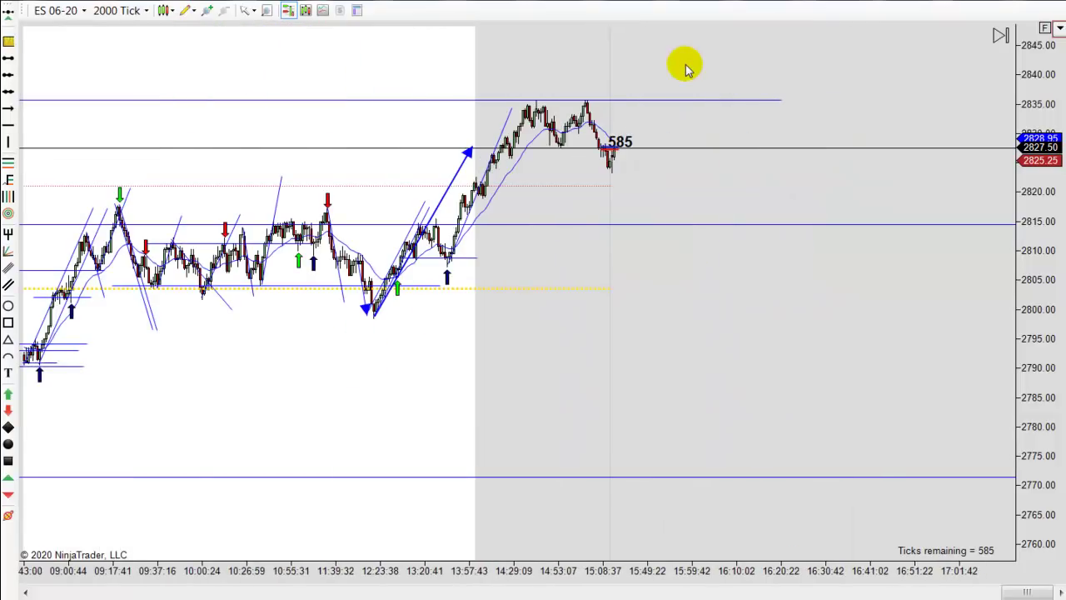
{"action": "left_click_drag", "start_coordinate": [406, 52], "coordinate": [723, 68]}
{"action": "scroll", "coordinate": [723, 68], "scroll_direction": "up", "scroll_amount": 2}
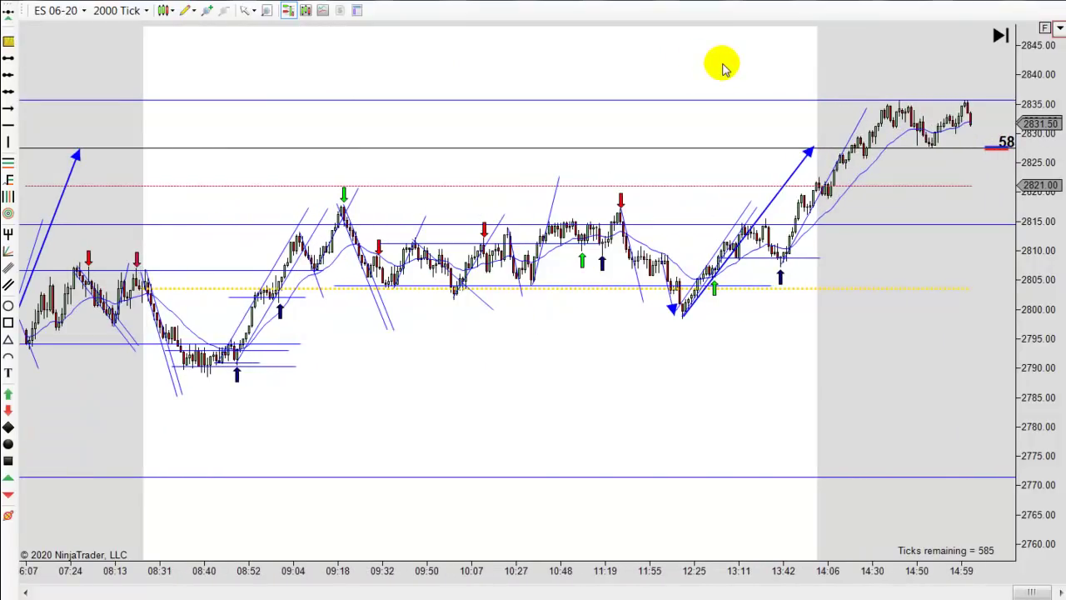
{"action": "left_click", "coordinate": [1045, 27]}
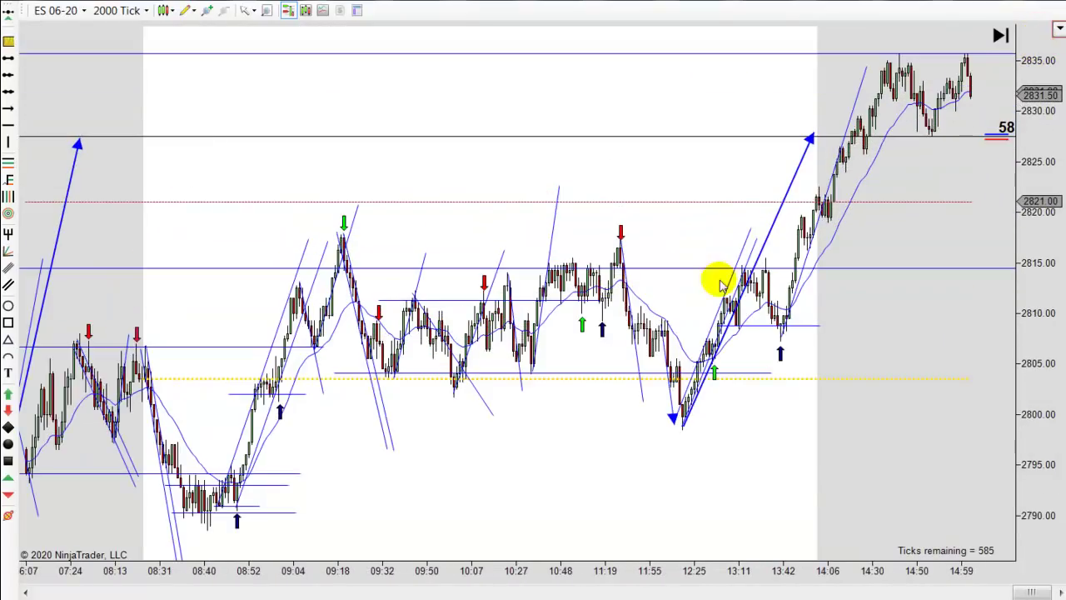
{"action": "left_click_drag", "start_coordinate": [535, 448], "coordinate": [606, 443]}
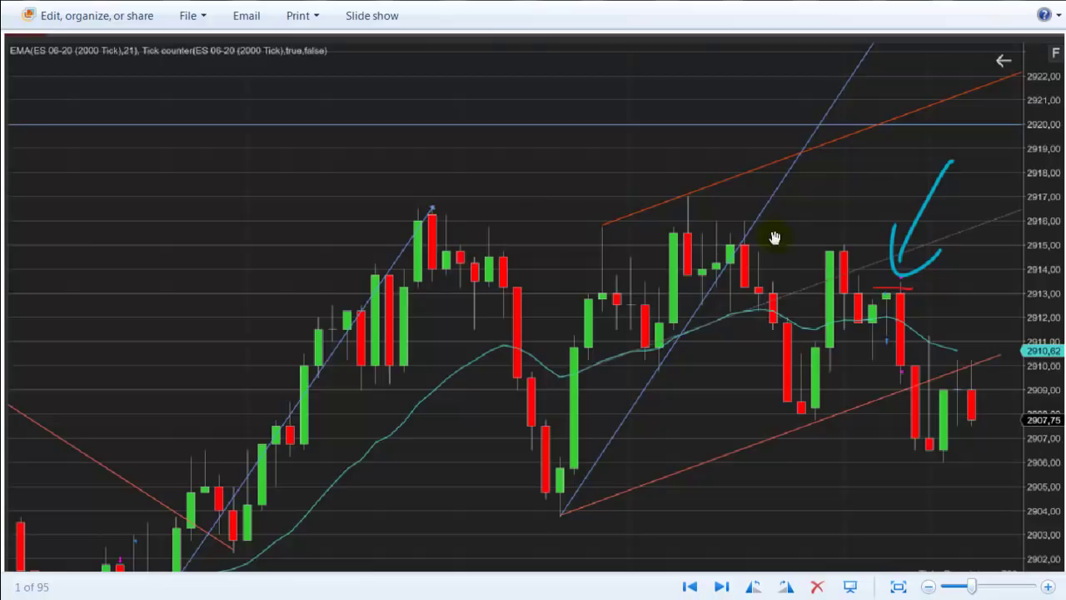
{"action": "left_click_drag", "start_coordinate": [900, 257], "coordinate": [922, 253]}
{"action": "left_click_drag", "start_coordinate": [893, 227], "coordinate": [896, 250]}
Draw a white Line shape from the rally's low candle up to the first Entry label
{"action": "left_click", "coordinate": [886, 295]}
{"action": "left_click_drag", "start_coordinate": [882, 281], "coordinate": [900, 252]}
{"action": "left_click", "coordinate": [904, 238]}
{"action": "left_click", "coordinate": [657, 343]}
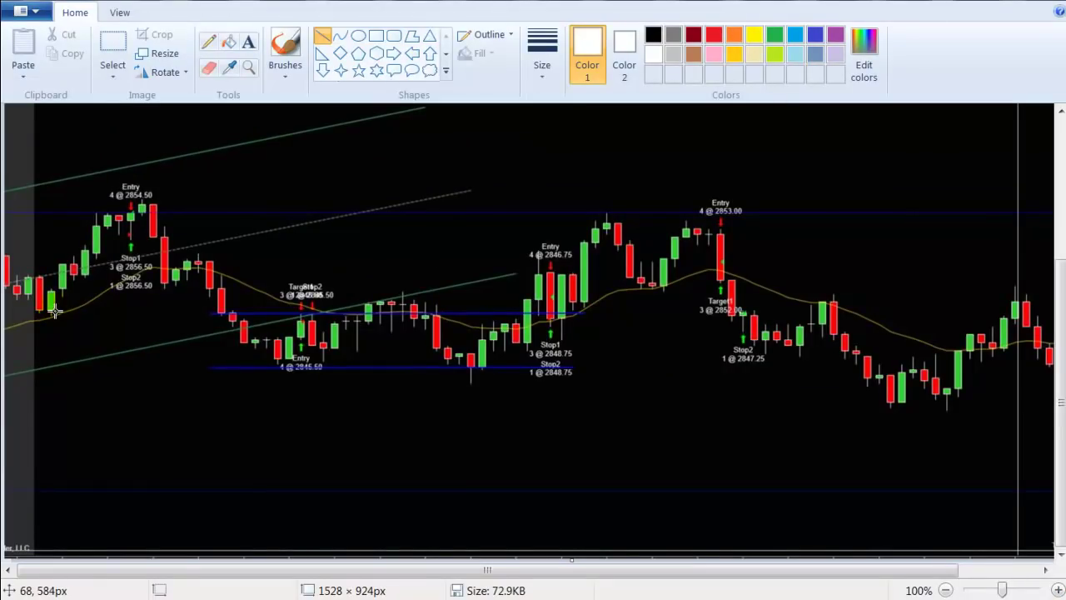
{"action": "left_click_drag", "start_coordinate": [52, 313], "coordinate": [166, 175]}
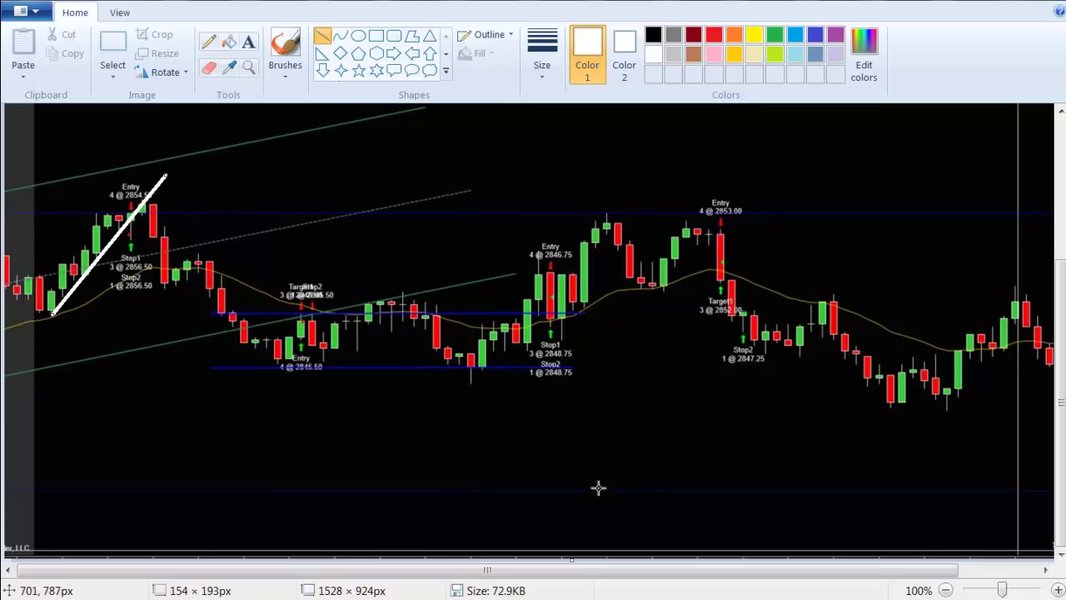
Zoom Paint to 200% and scroll down toward the Entry 4 @ 2845.50 signal
{"action": "left_click_drag", "start_coordinate": [1003, 590], "coordinate": [1012, 590]}
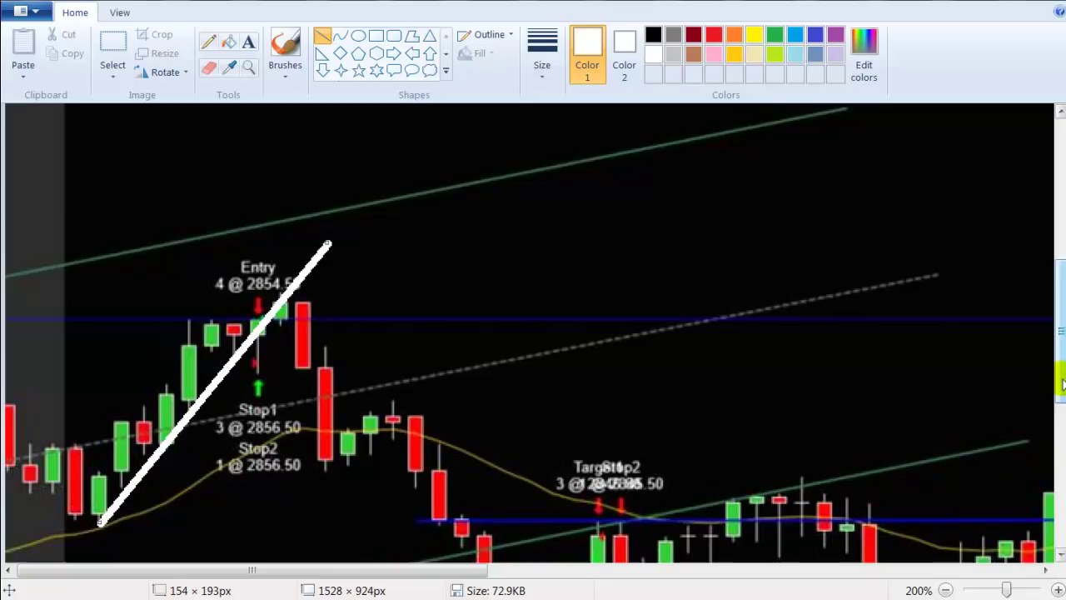
{"action": "scroll", "coordinate": [709, 420], "scroll_direction": "down", "scroll_amount": 5}
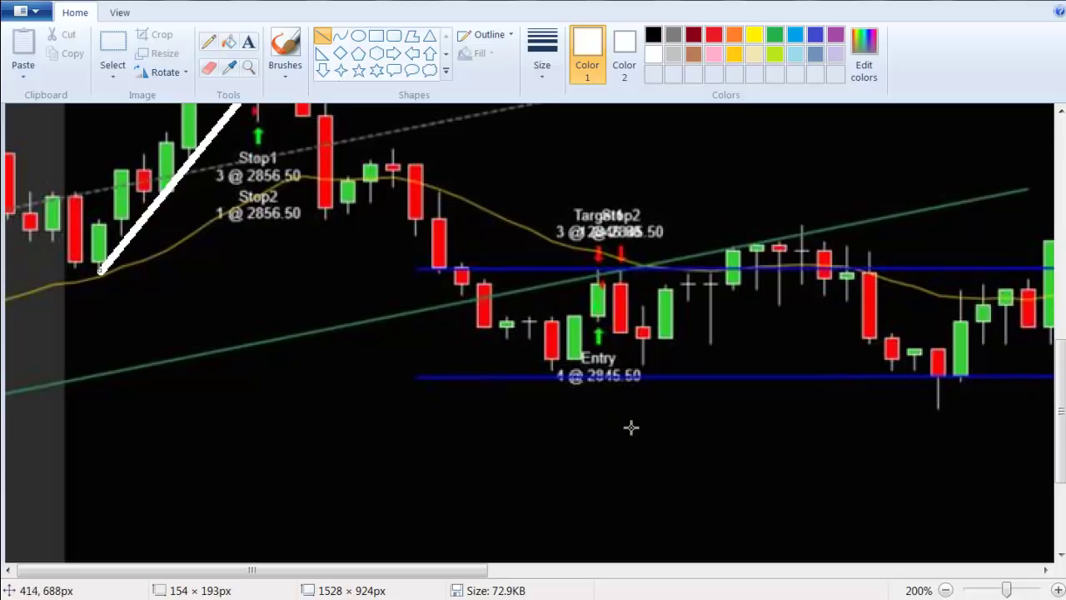
Pan right to the Entry 4 @ 2846.75 and Entry 4 @ 2853.00 signals with their stops and target
{"action": "left_click_drag", "start_coordinate": [428, 567], "coordinate": [626, 589]}
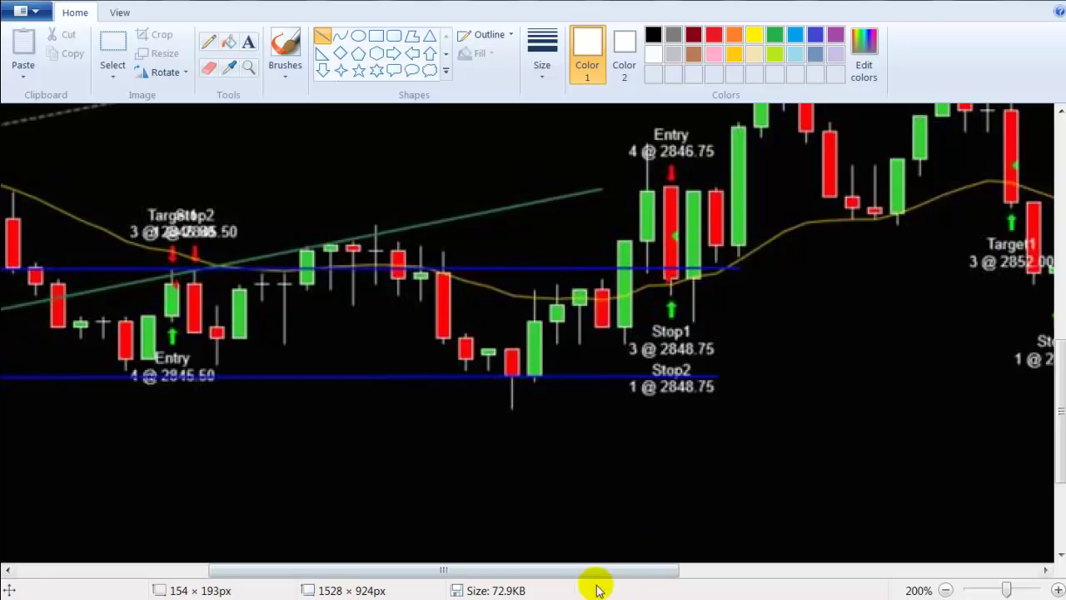
{"action": "left_click_drag", "start_coordinate": [609, 578], "coordinate": [742, 577]}
{"action": "scroll", "coordinate": [533, 333], "scroll_direction": "up", "scroll_amount": 3}
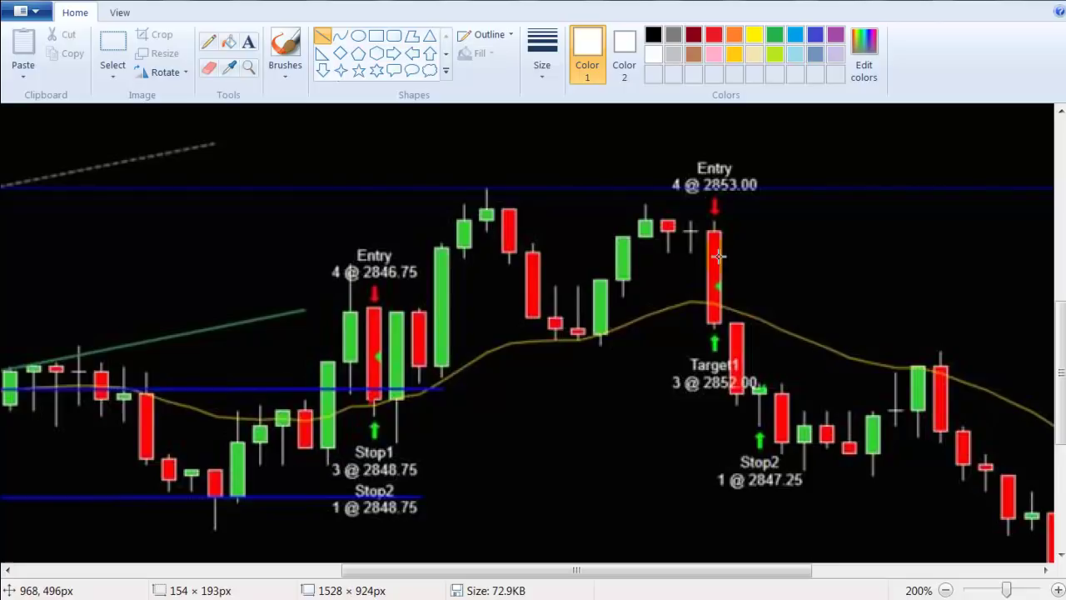
Scroll through the remaining candles to the right end of the screenshot
{"action": "left_click_drag", "start_coordinate": [792, 577], "coordinate": [947, 586]}
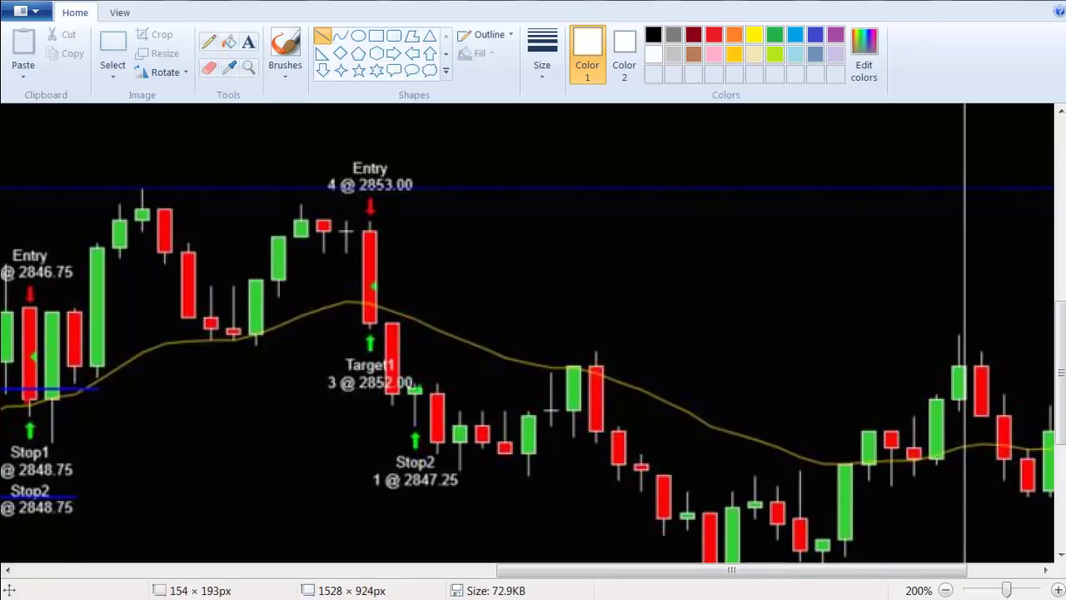
{"action": "scroll", "coordinate": [1061, 373], "scroll_direction": "down", "scroll_amount": 3}
{"action": "scroll", "coordinate": [952, 519], "scroll_direction": "down", "scroll_amount": 2}
{"action": "left_click_drag", "start_coordinate": [885, 576], "coordinate": [1023, 577]}
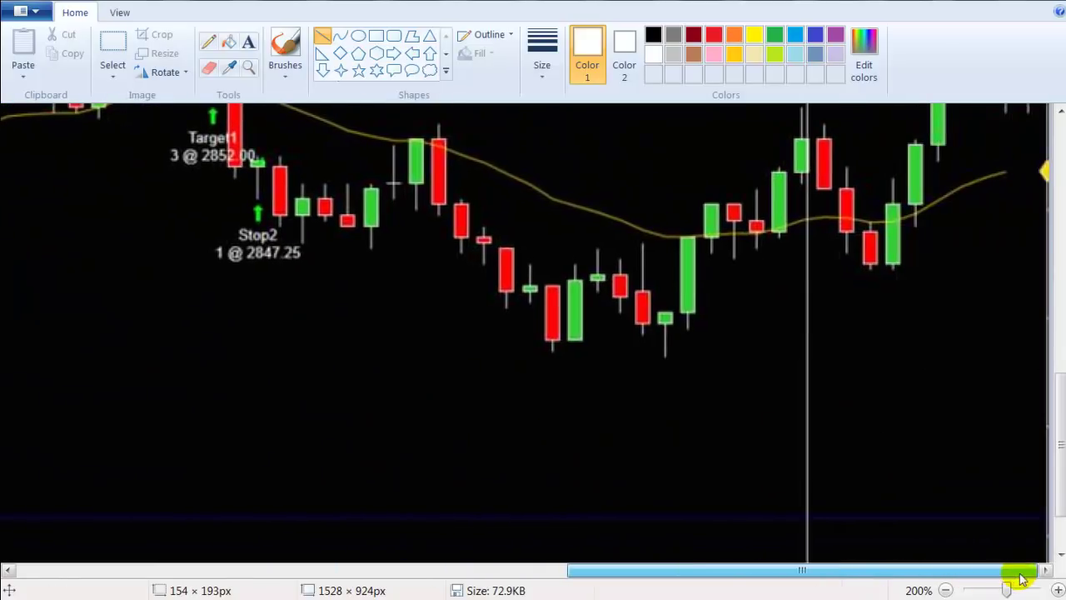
{"action": "left_click_drag", "start_coordinate": [1055, 424], "coordinate": [1055, 350]}
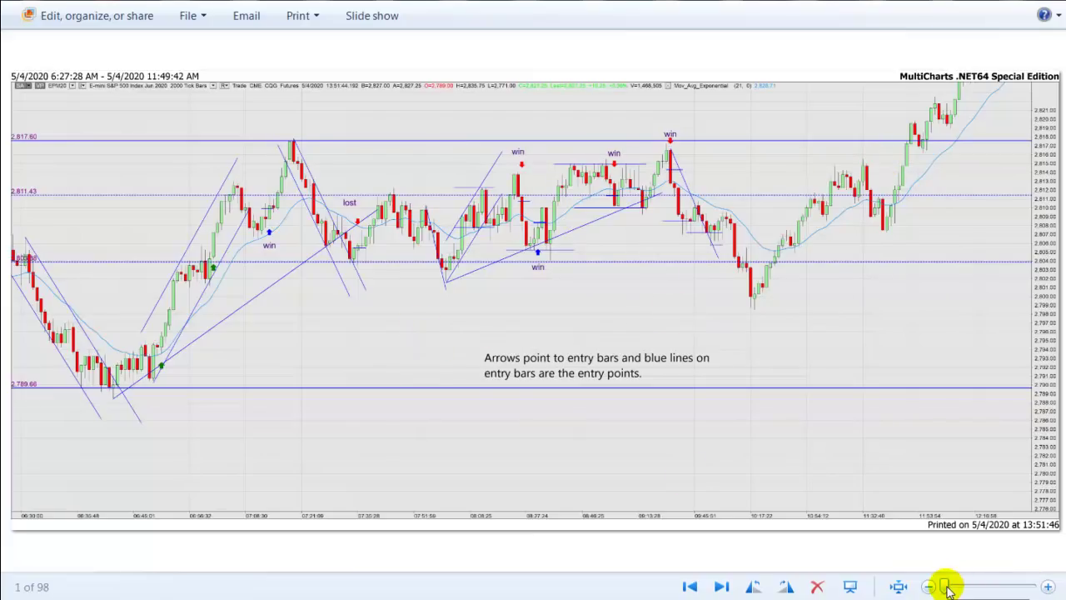
Zoom into the MultiCharts image until the 06:30–10:17 candles fill the window
{"action": "left_click_drag", "start_coordinate": [950, 585], "coordinate": [969, 587]}
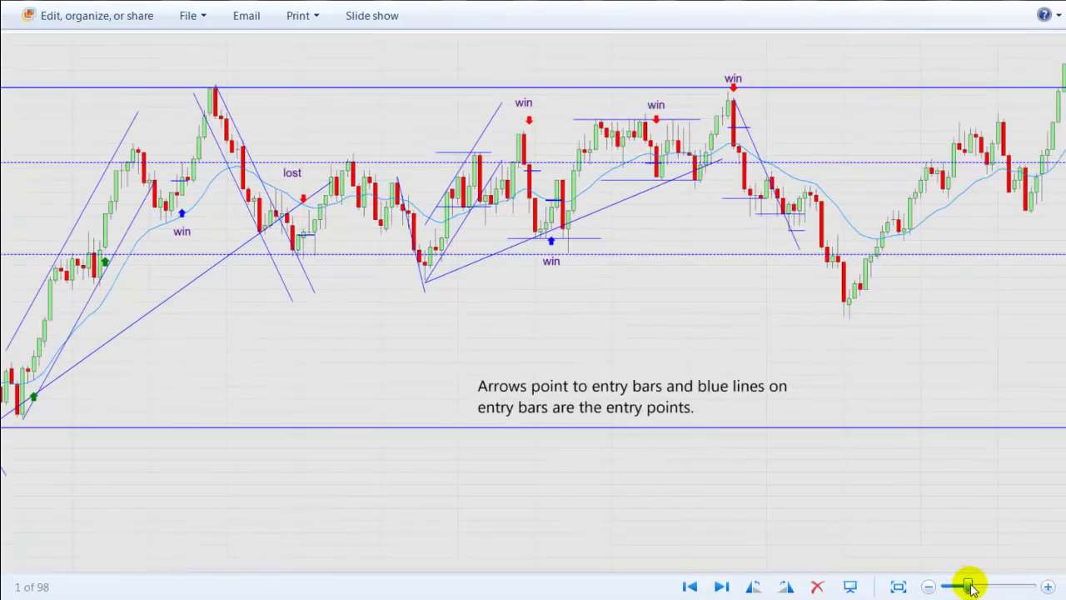
{"action": "left_click_drag", "start_coordinate": [321, 461], "coordinate": [581, 383]}
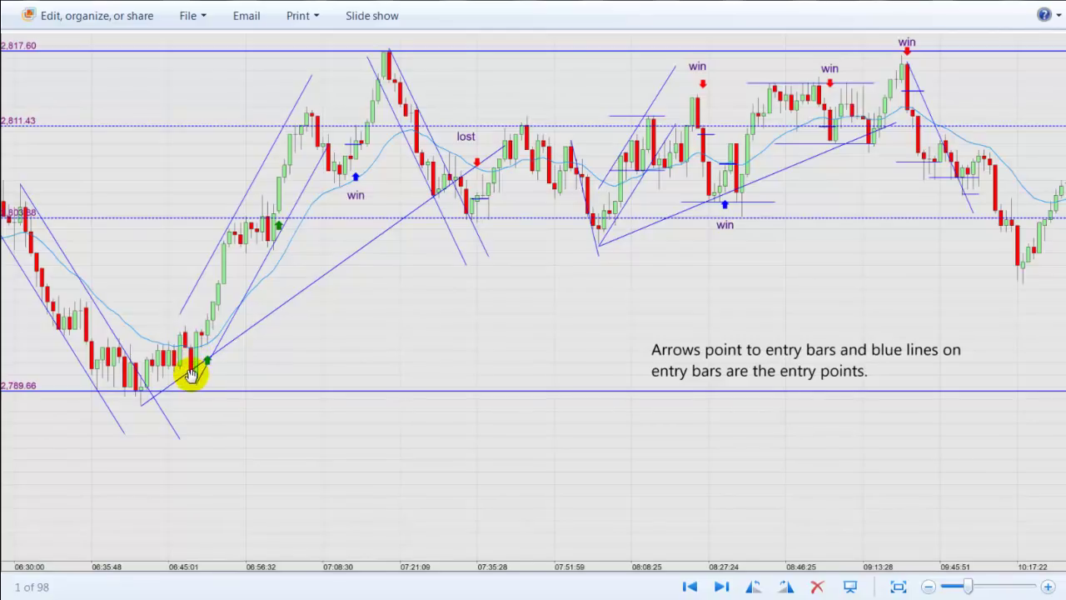
Zoom in another step and pan over the rally's green entry arrows, win label and entry-bars caption
{"action": "left_click", "coordinate": [979, 588]}
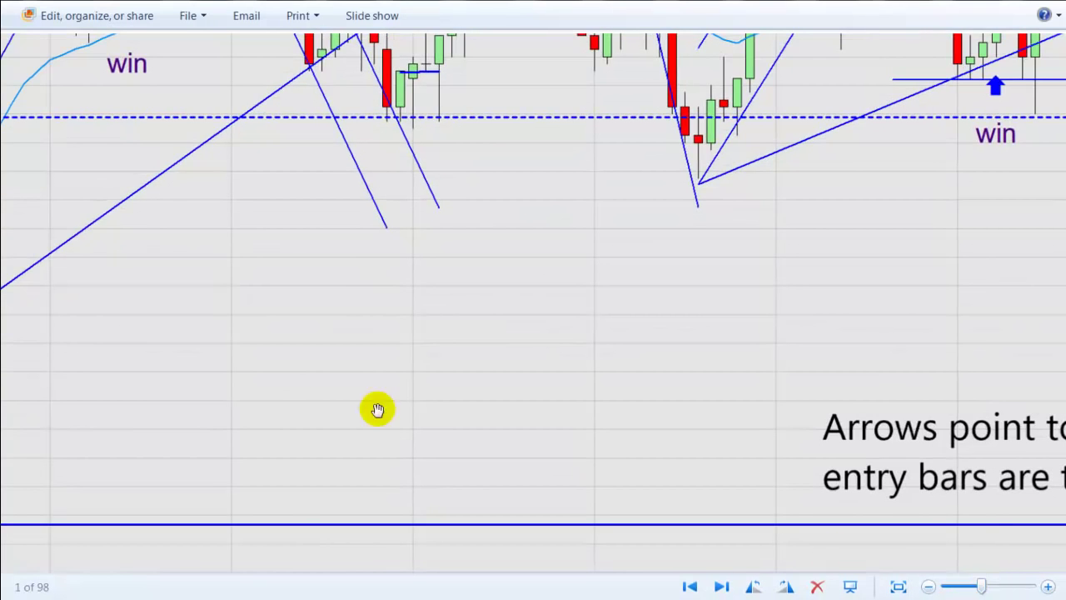
{"action": "left_click_drag", "start_coordinate": [350, 389], "coordinate": [733, 410]}
{"action": "left_click_drag", "start_coordinate": [649, 408], "coordinate": [850, 412]}
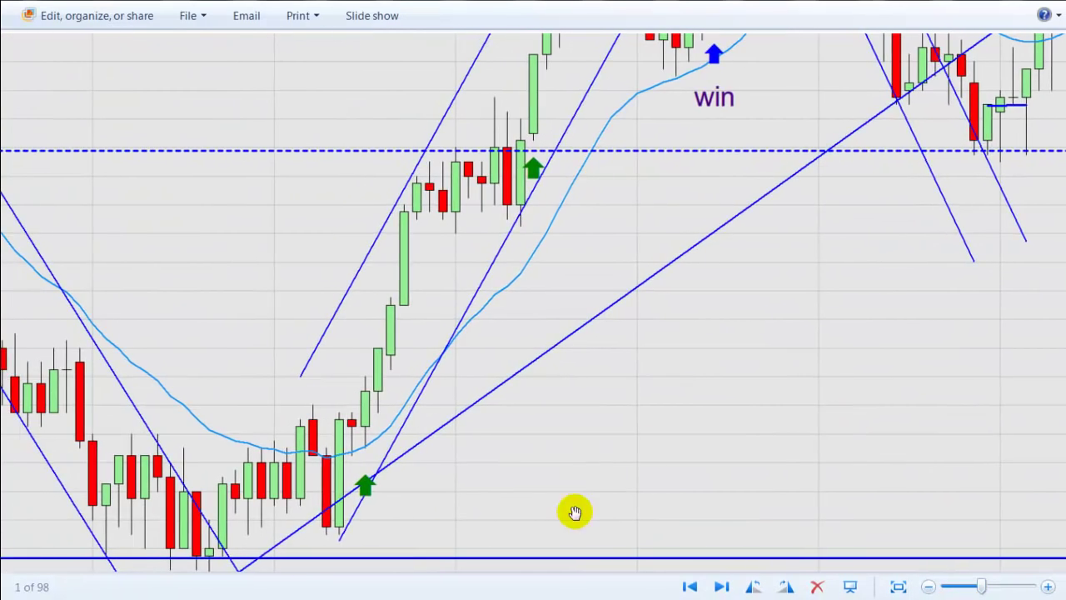
{"action": "left_click_drag", "start_coordinate": [575, 500], "coordinate": [614, 431]}
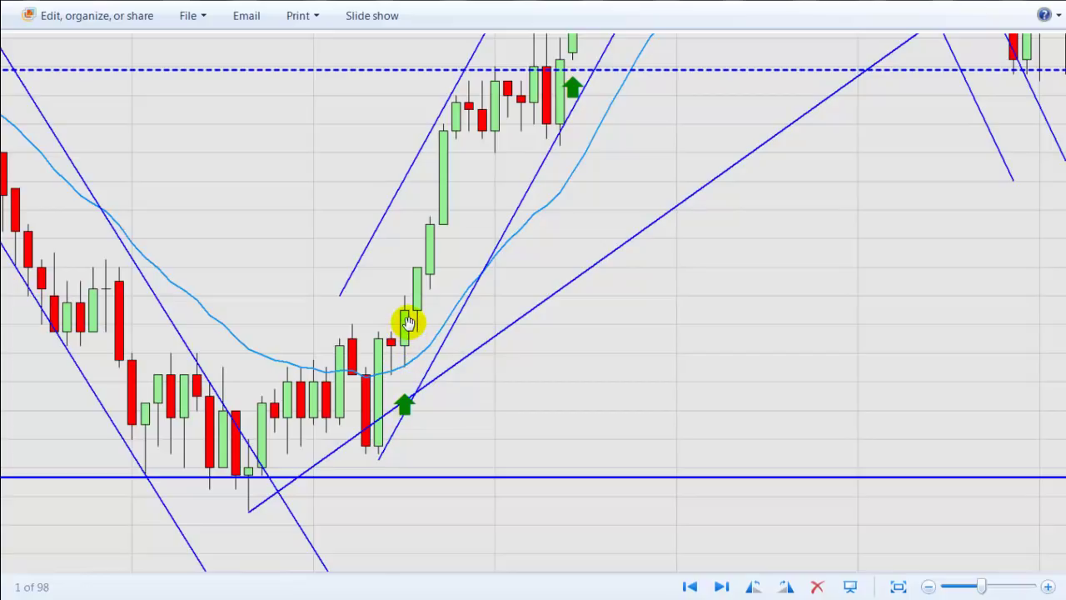
{"action": "left_click_drag", "start_coordinate": [673, 382], "coordinate": [652, 500]}
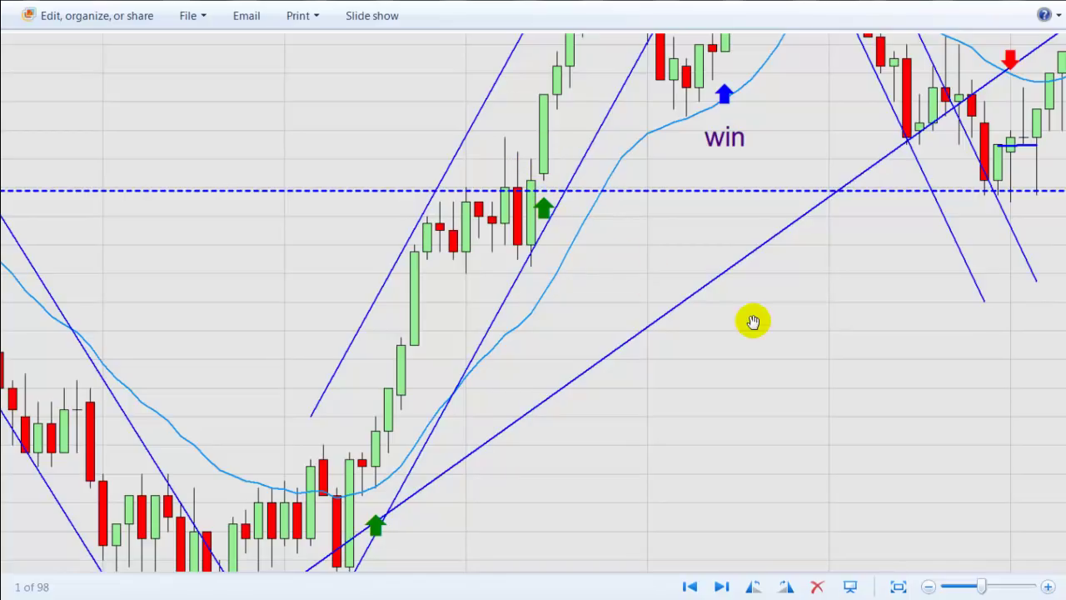
{"action": "left_click_drag", "start_coordinate": [783, 443], "coordinate": [3, 237]}
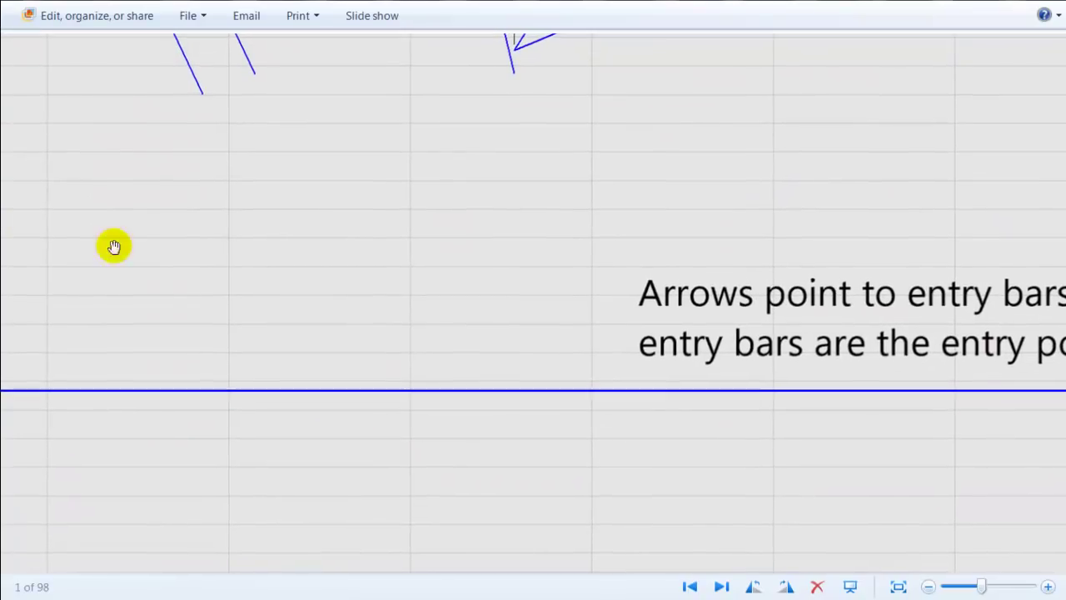
{"action": "left_click_drag", "start_coordinate": [412, 232], "coordinate": [855, 381]}
Pan the zoomed screenshot up the rally from the first green arrow to the second arrow and win trade
{"action": "left_click_drag", "start_coordinate": [562, 250], "coordinate": [683, 476]}
{"action": "left_click_drag", "start_coordinate": [545, 374], "coordinate": [609, 389]}
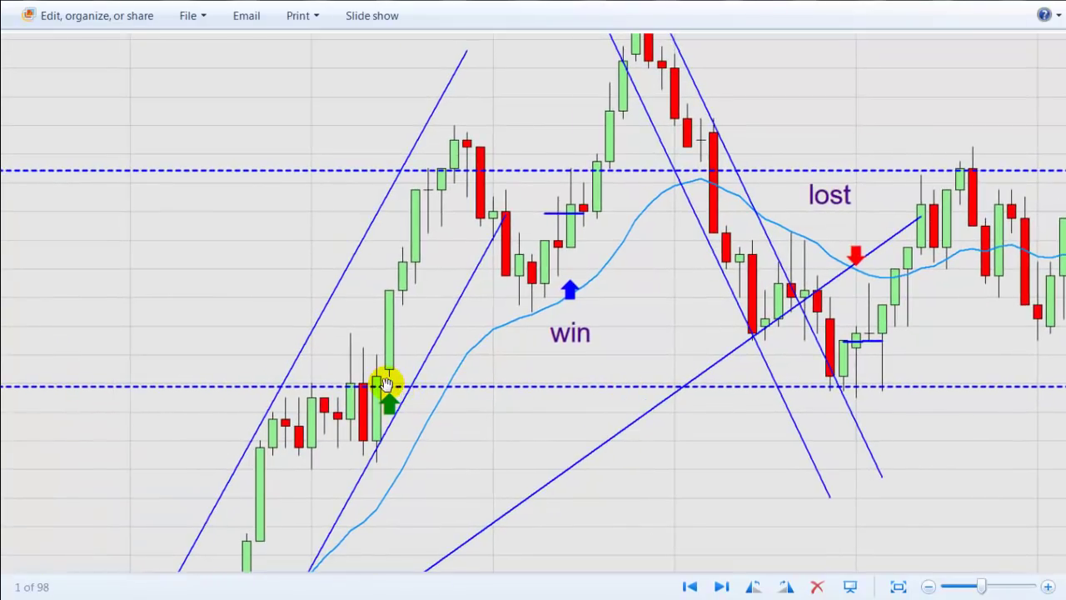
{"action": "left_click_drag", "start_coordinate": [533, 410], "coordinate": [817, 178]}
{"action": "left_click_drag", "start_coordinate": [705, 190], "coordinate": [693, 236]}
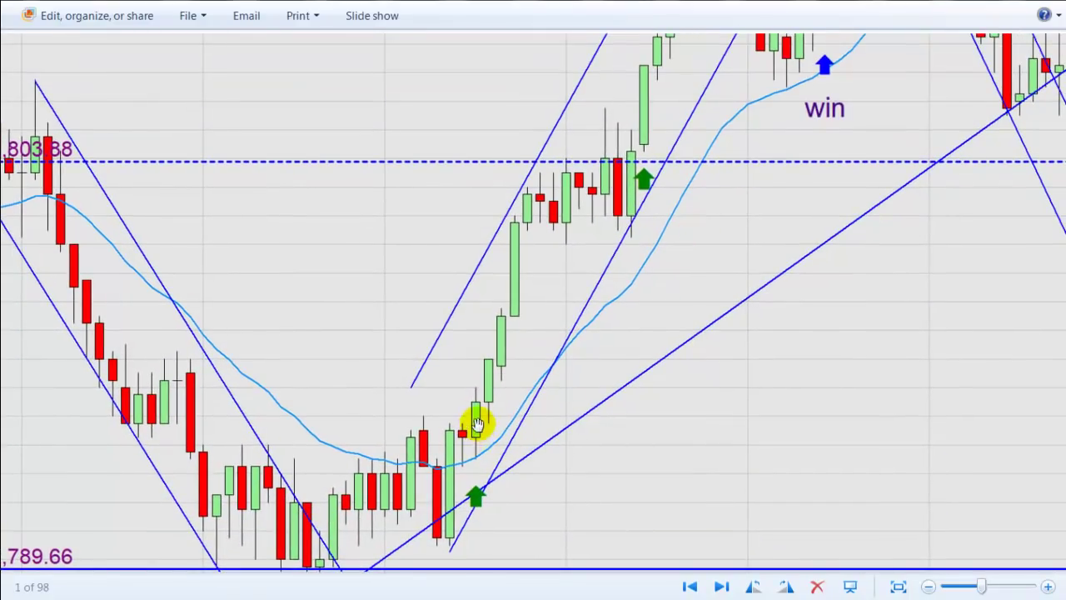
{"action": "left_click_drag", "start_coordinate": [783, 233], "coordinate": [775, 172]}
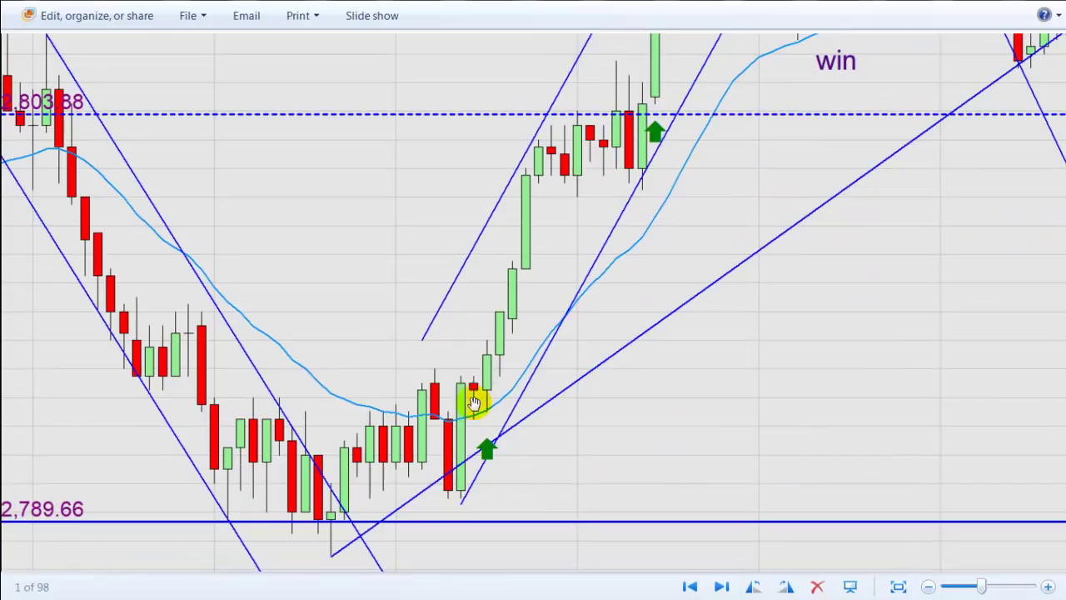
{"action": "left_click_drag", "start_coordinate": [864, 278], "coordinate": [687, 404]}
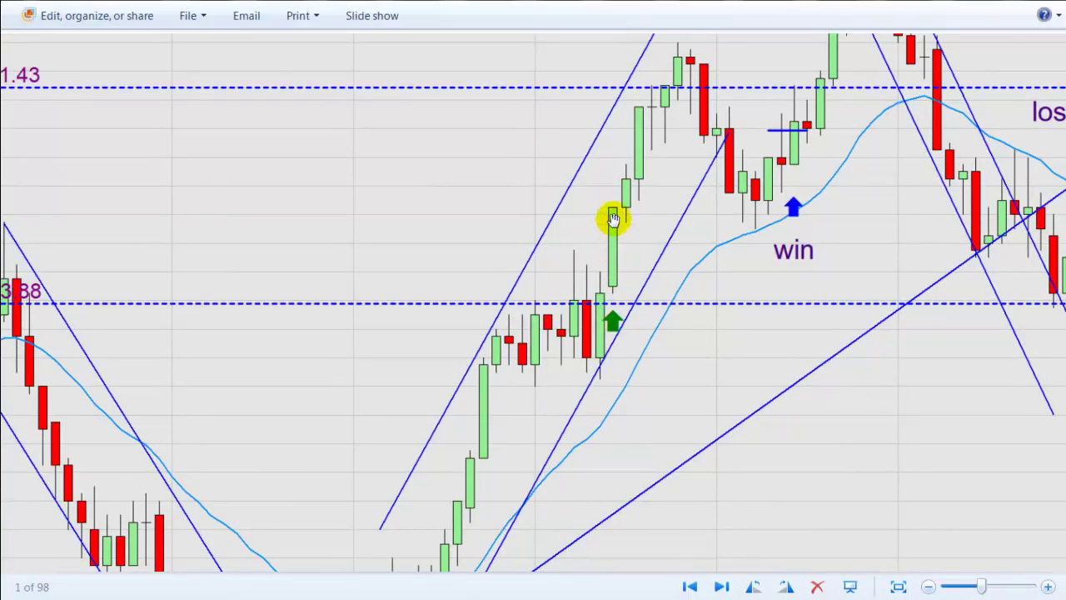
{"action": "left_click_drag", "start_coordinate": [868, 469], "coordinate": [785, 507]}
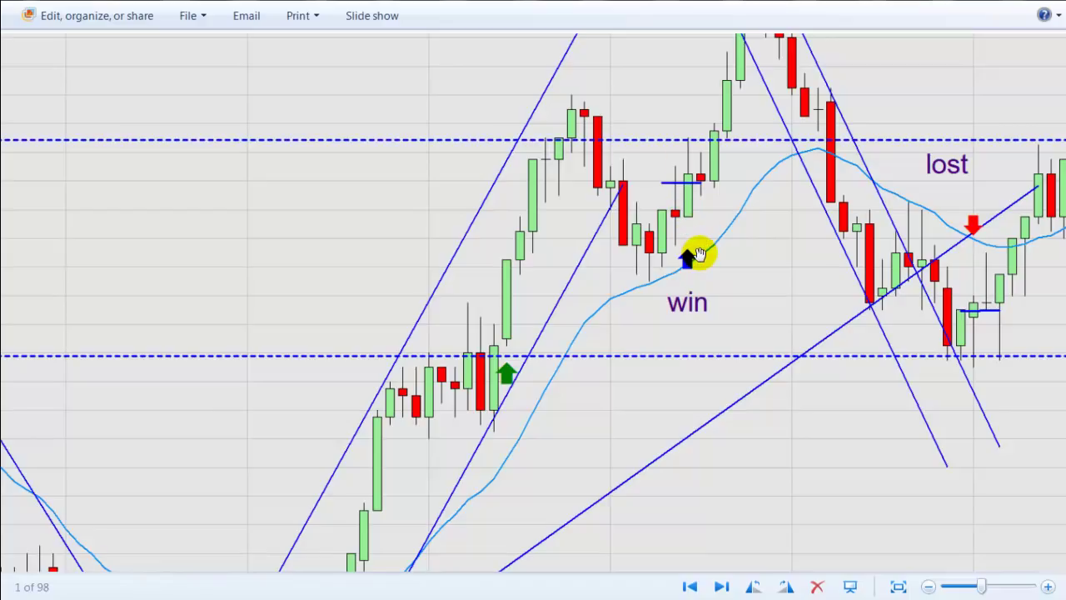
Pan past the win trade to the red-arrow lost short and the later candles
{"action": "left_click_drag", "start_coordinate": [753, 293], "coordinate": [688, 306]}
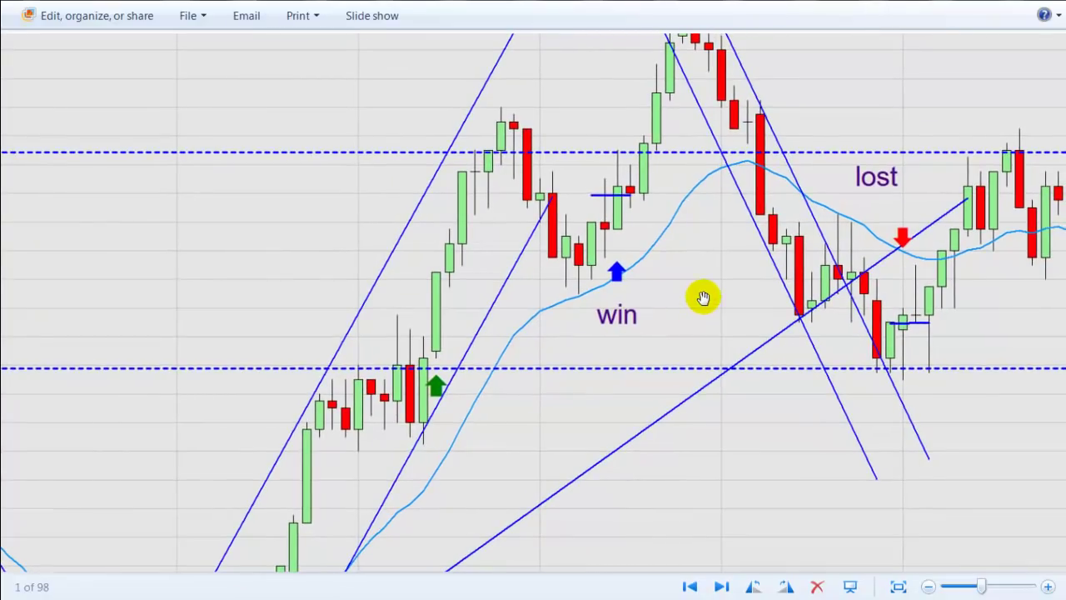
{"action": "left_click_drag", "start_coordinate": [702, 297], "coordinate": [688, 297]}
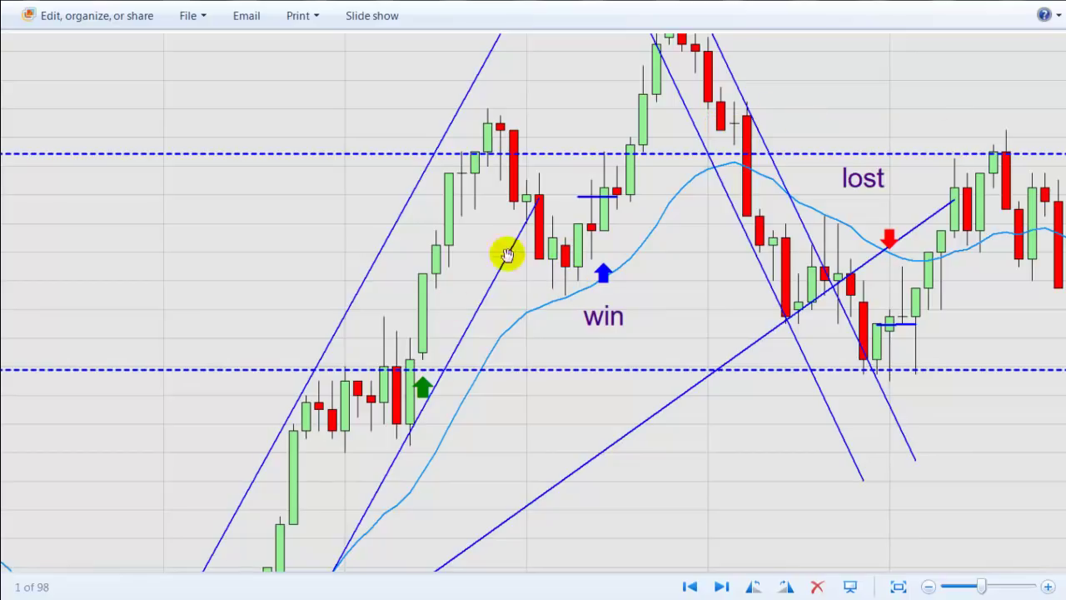
{"action": "left_click_drag", "start_coordinate": [931, 83], "coordinate": [913, 240]}
{"action": "left_click_drag", "start_coordinate": [952, 209], "coordinate": [721, 150]}
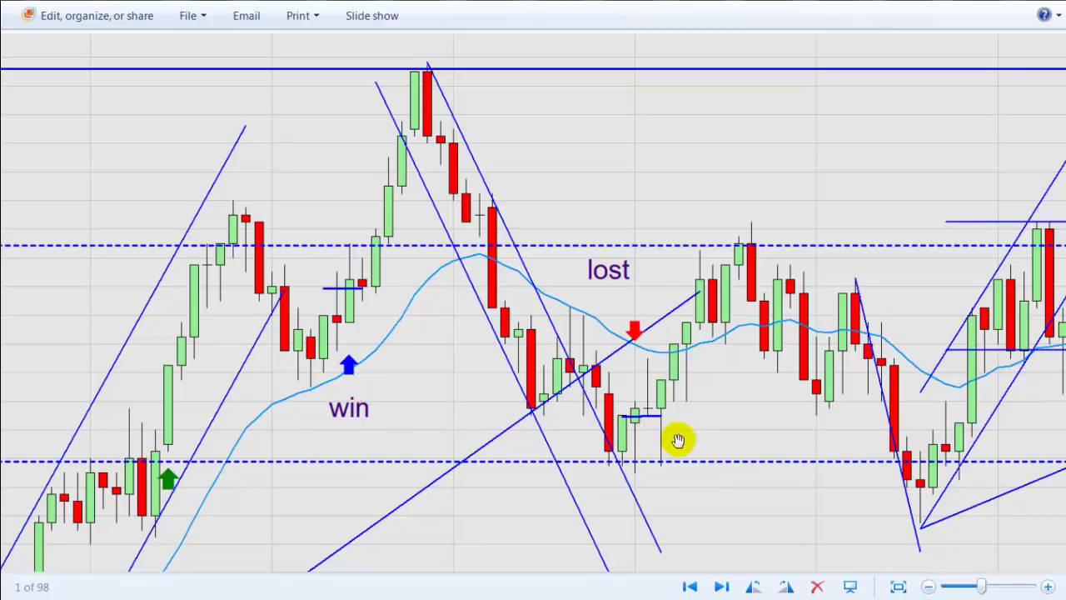
Pan right to the later stretch with the win labels, including the short off the top line
{"action": "left_click_drag", "start_coordinate": [749, 448], "coordinate": [707, 445]}
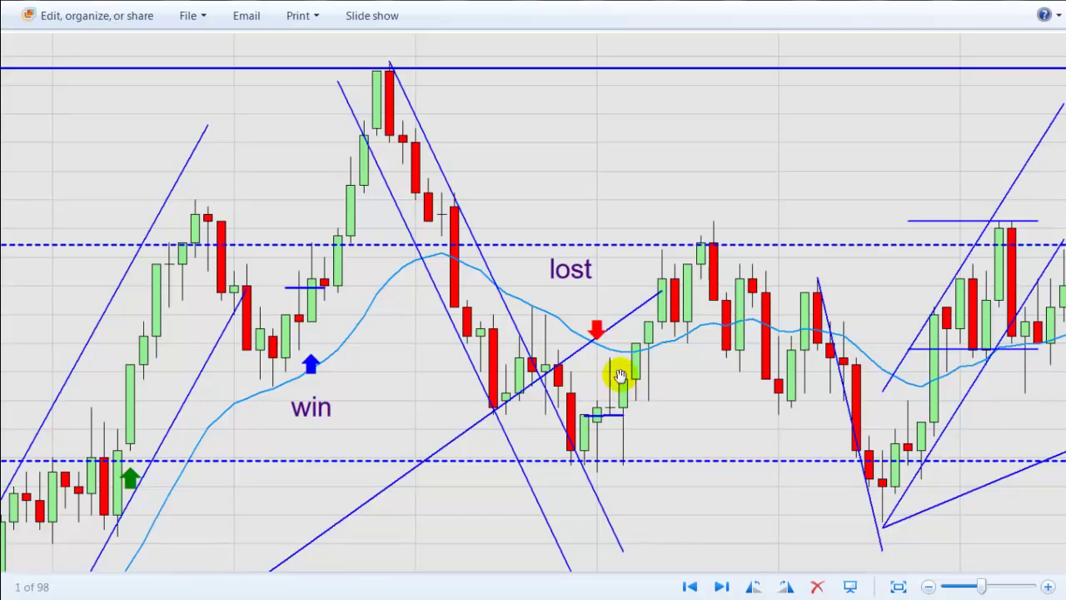
{"action": "left_click_drag", "start_coordinate": [716, 464], "coordinate": [522, 458]}
{"action": "left_click_drag", "start_coordinate": [792, 424], "coordinate": [607, 442]}
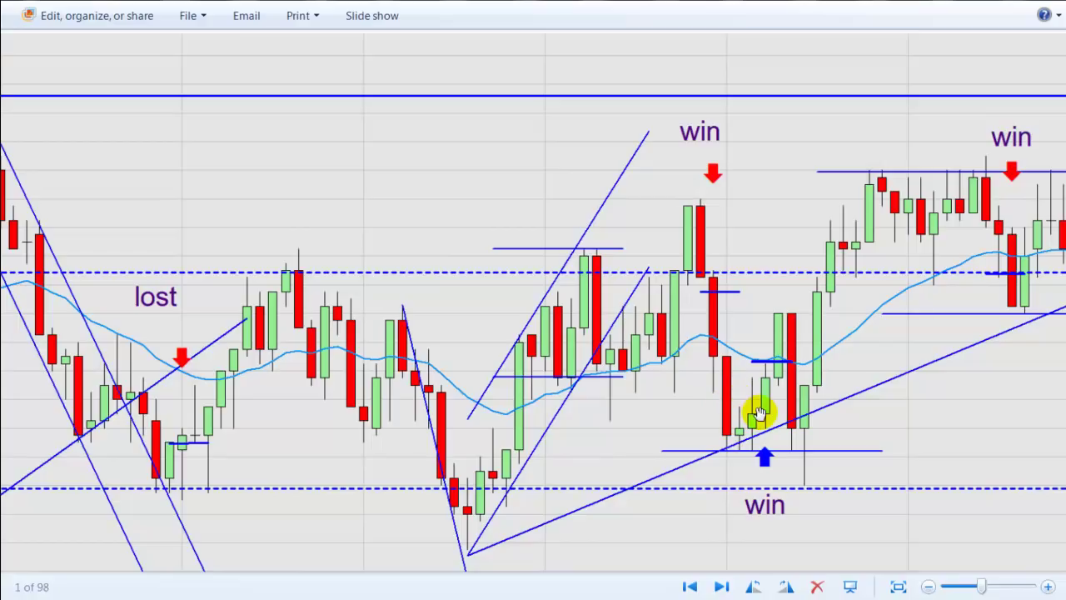
{"action": "left_click_drag", "start_coordinate": [908, 420], "coordinate": [721, 433]}
{"action": "left_click_drag", "start_coordinate": [853, 428], "coordinate": [783, 435]}
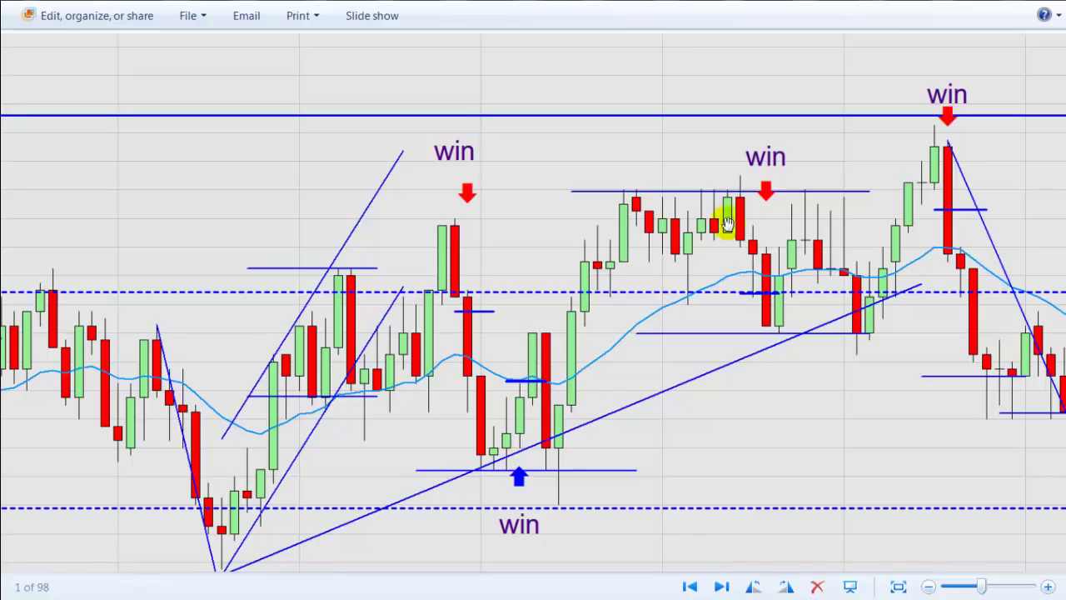
Pan past the last win sell signal to the sell-off and rebound, dismissing a context menu
{"action": "left_click_drag", "start_coordinate": [835, 459], "coordinate": [750, 255]}
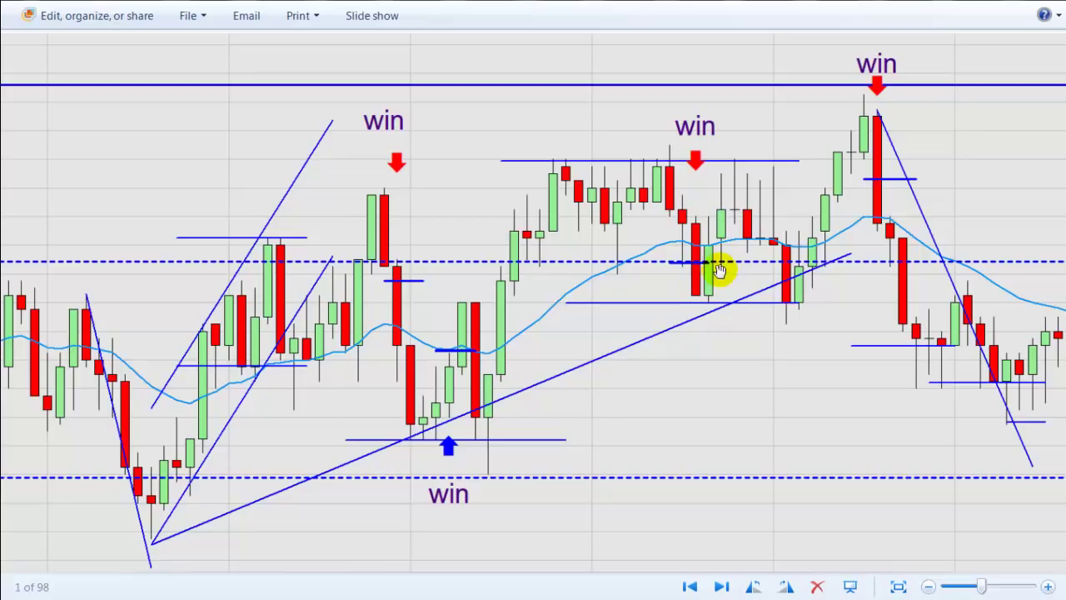
{"action": "left_click_drag", "start_coordinate": [806, 419], "coordinate": [704, 426]}
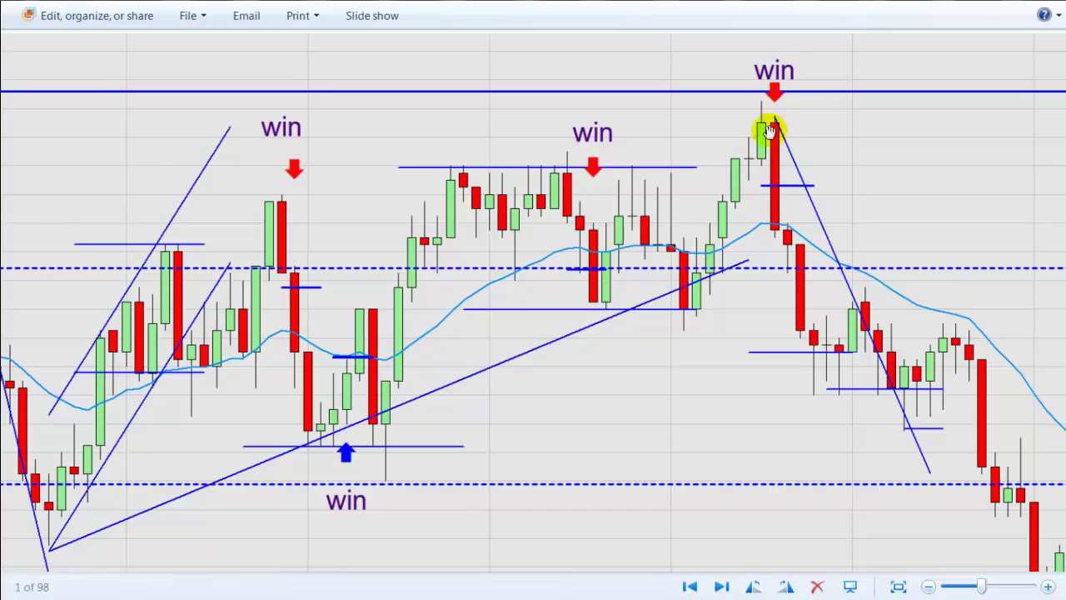
{"action": "left_click_drag", "start_coordinate": [797, 392], "coordinate": [390, 310]}
{"action": "right_click", "coordinate": [729, 390]}
{"action": "left_click", "coordinate": [690, 375]}
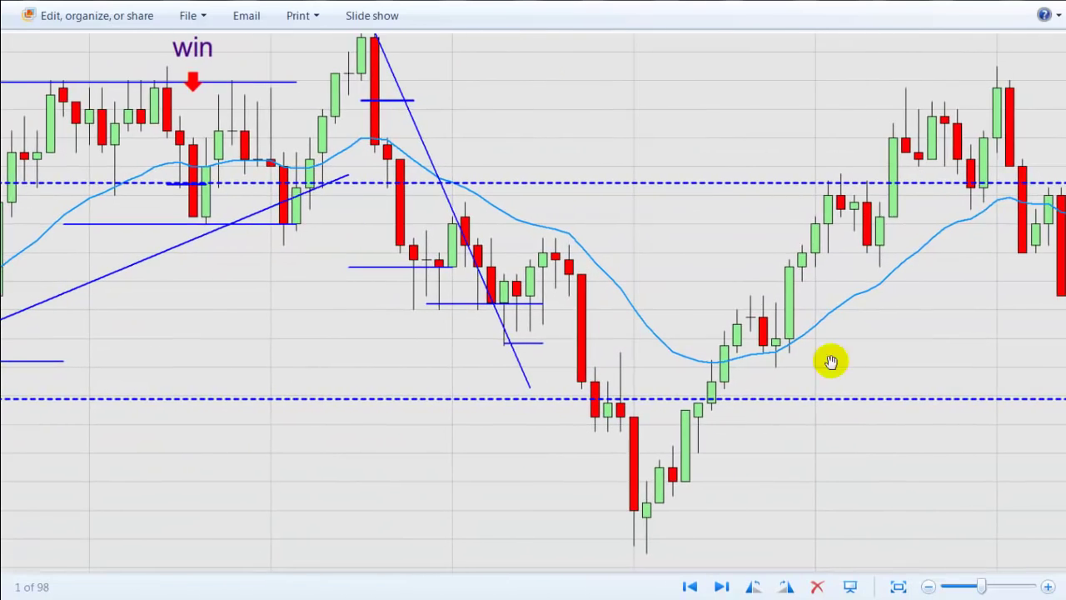
Pan to the chart's right edge and move to the dark yellow-zigzag screenshot, image 1 of 263
{"action": "left_click_drag", "start_coordinate": [757, 341], "coordinate": [352, 335]}
{"action": "scroll", "coordinate": [803, 445], "scroll_direction": "down", "scroll_amount": 3}
{"action": "scroll", "coordinate": [719, 457], "scroll_direction": "up", "scroll_amount": 4}
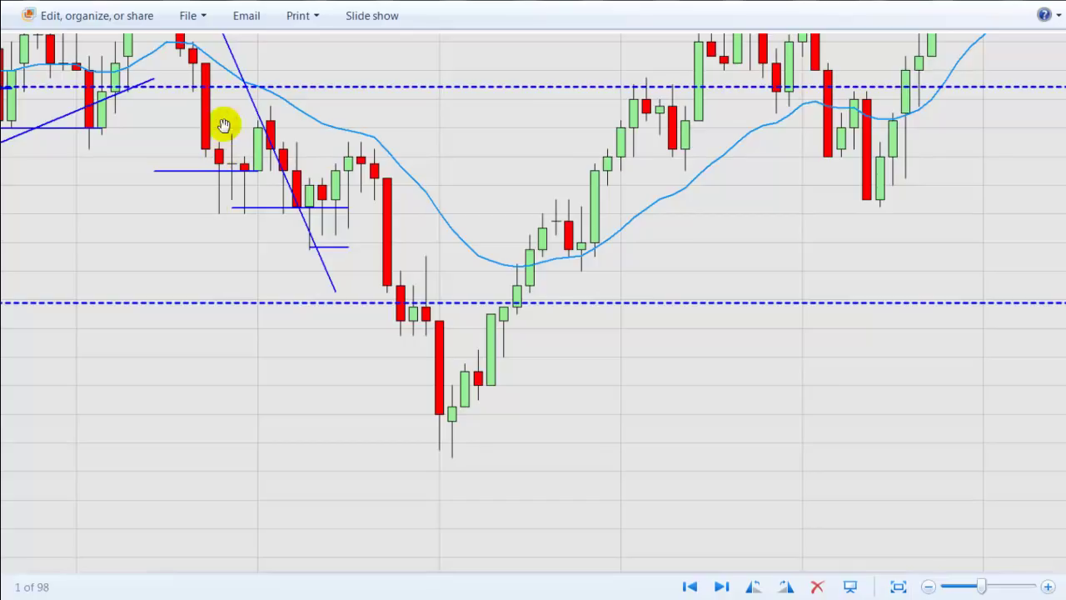
{"action": "left_click_drag", "start_coordinate": [329, 418], "coordinate": [450, 359]}
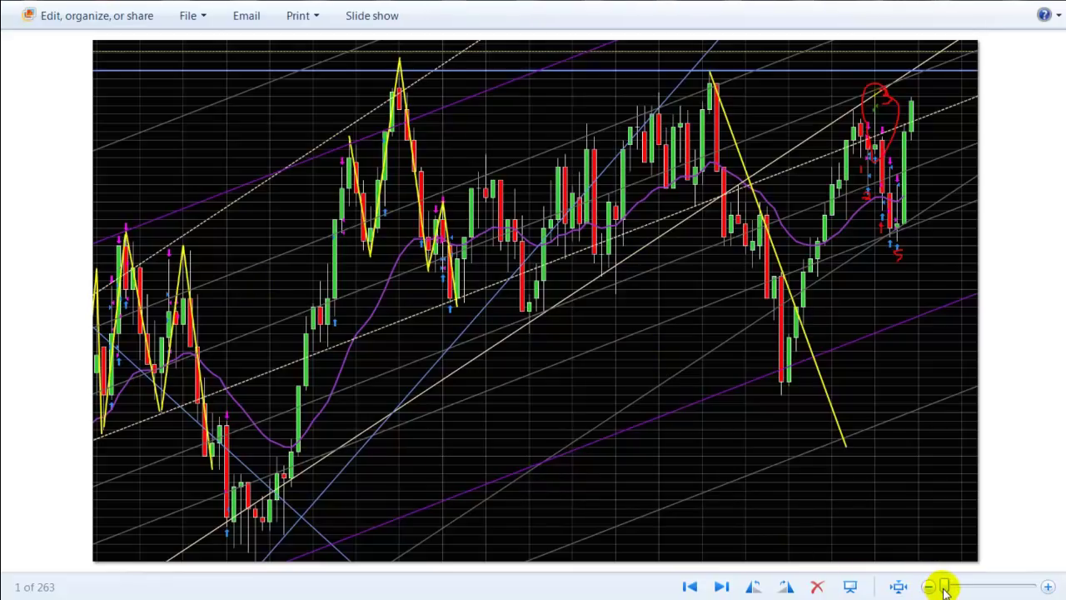
Zoom the dark chart in with the slider and pan over the earlier yellow zigzag swings
{"action": "left_click_drag", "start_coordinate": [947, 587], "coordinate": [994, 587]}
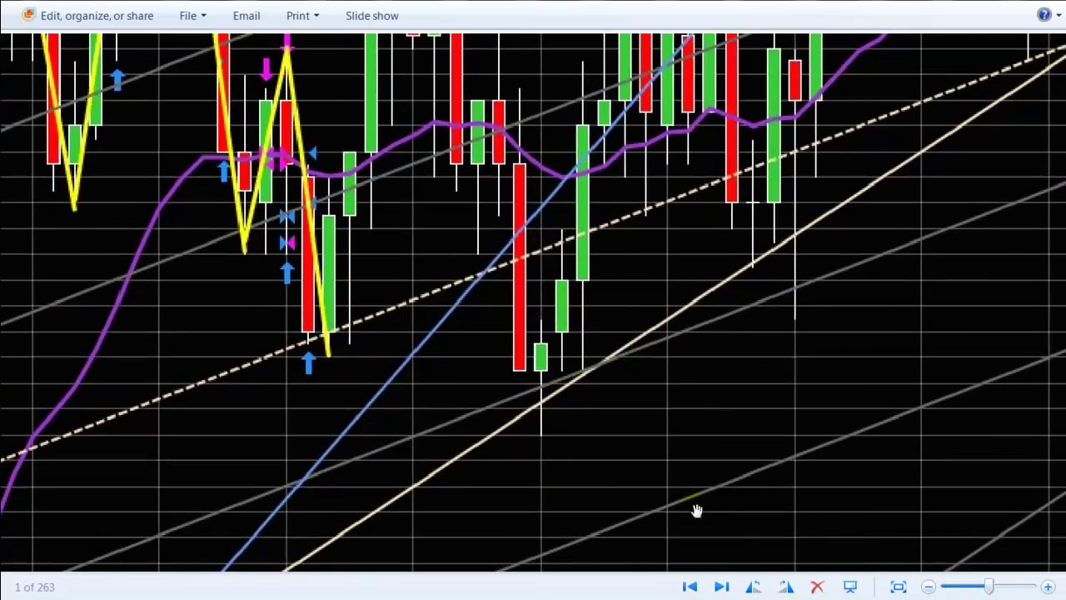
{"action": "left_click_drag", "start_coordinate": [372, 448], "coordinate": [626, 483]}
{"action": "left_click_drag", "start_coordinate": [342, 412], "coordinate": [686, 261]}
{"action": "left_click_drag", "start_coordinate": [452, 495], "coordinate": [566, 268]}
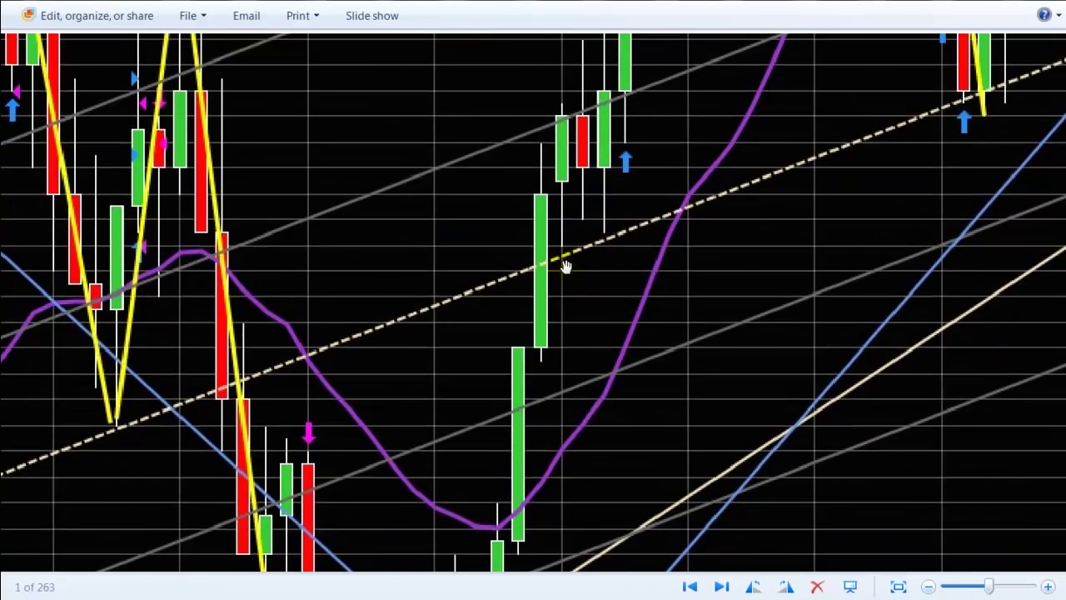
{"action": "left_click_drag", "start_coordinate": [375, 218], "coordinate": [648, 321]}
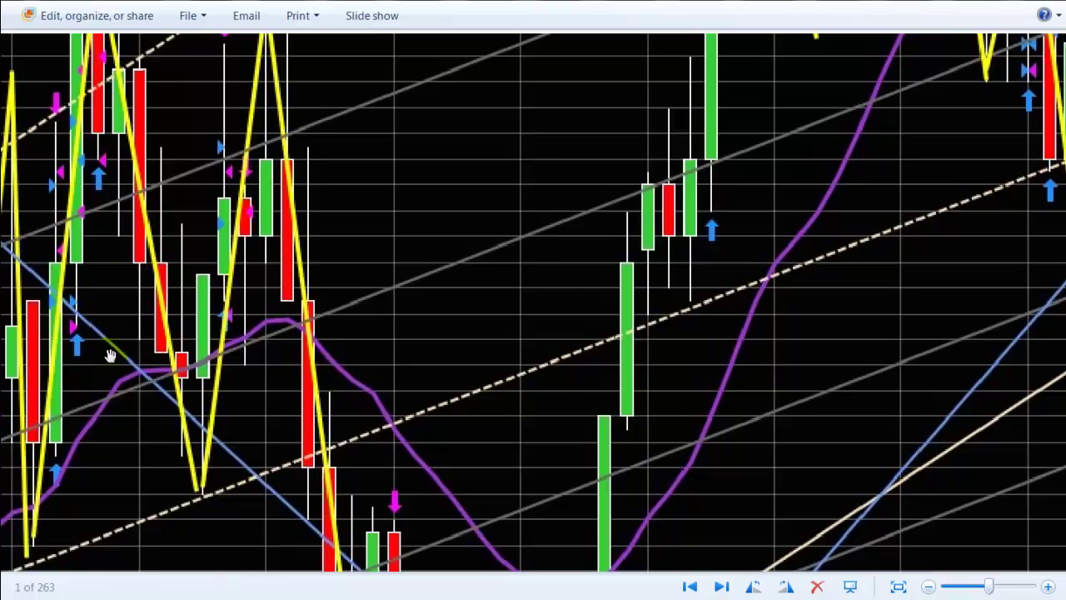
Pan down to the sharp sell-off, centering the long red candle between its sell and buy arrows
{"action": "left_click_drag", "start_coordinate": [188, 310], "coordinate": [188, 251]}
{"action": "left_click_drag", "start_coordinate": [234, 425], "coordinate": [372, 374]}
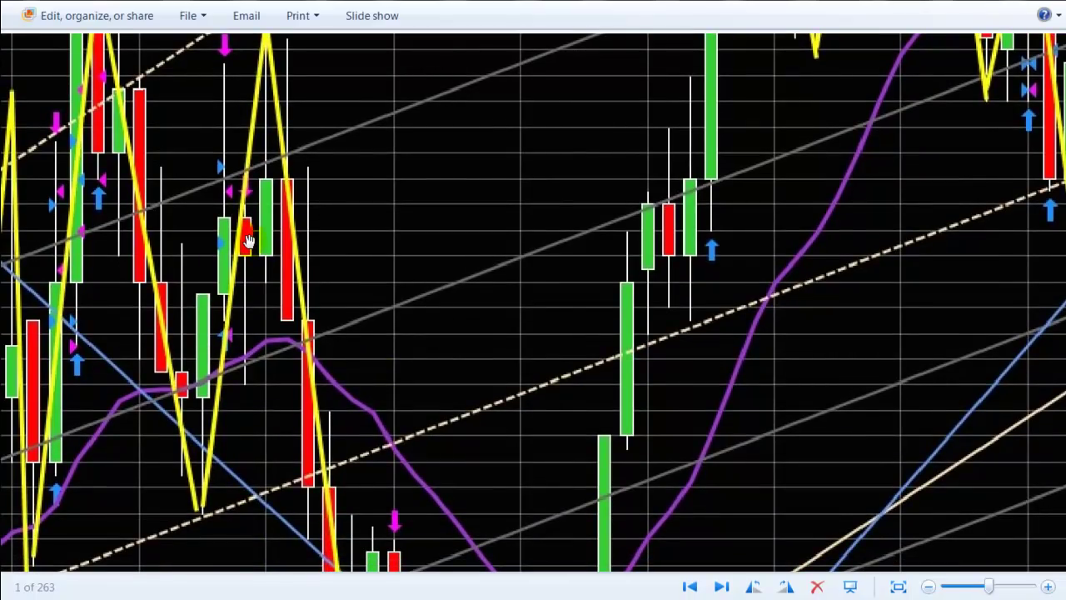
{"action": "left_click_drag", "start_coordinate": [372, 358], "coordinate": [422, 178]}
{"action": "left_click_drag", "start_coordinate": [435, 350], "coordinate": [459, 239]}
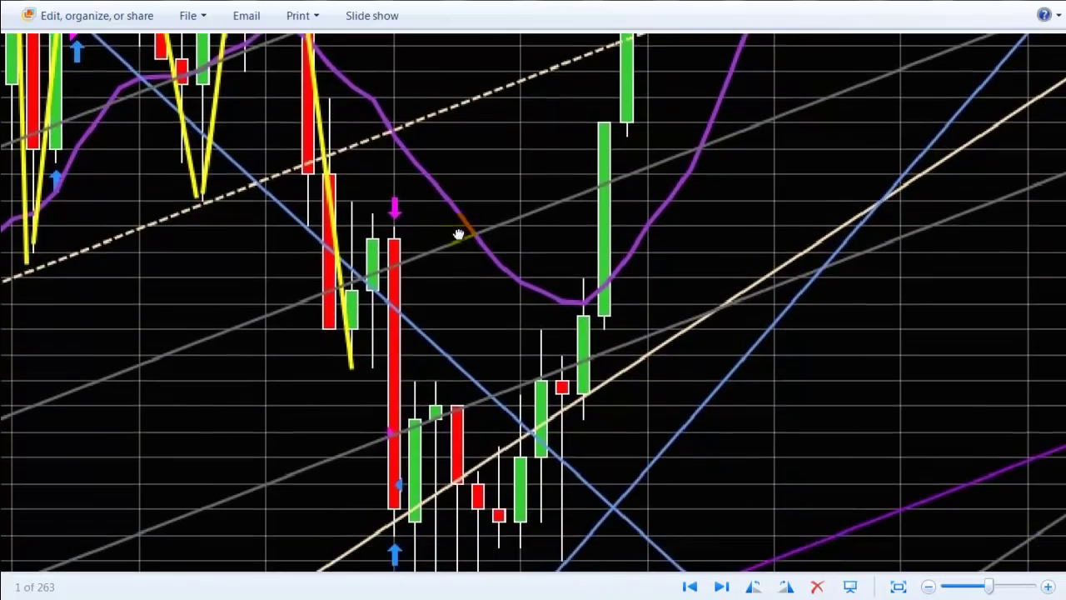
{"action": "left_click_drag", "start_coordinate": [453, 350], "coordinate": [463, 269]}
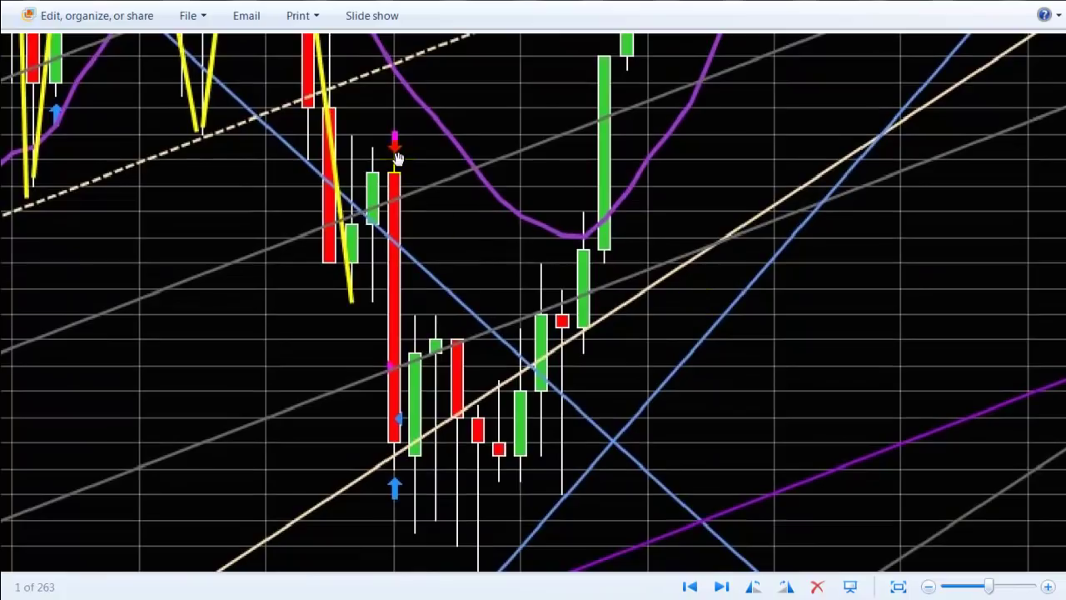
{"action": "left_click_drag", "start_coordinate": [399, 146], "coordinate": [405, 211]}
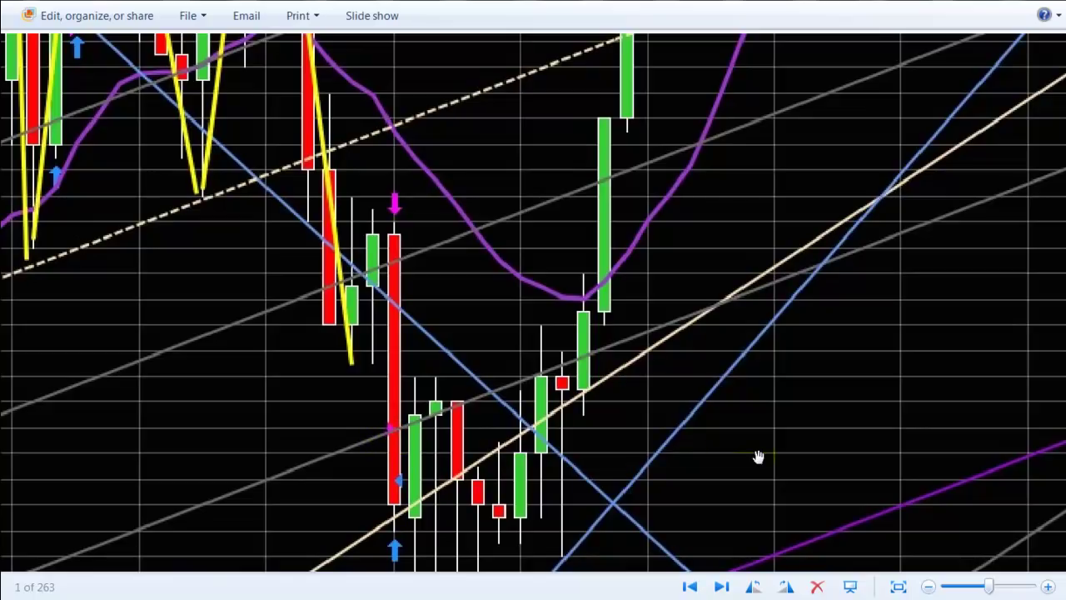
{"action": "left_click_drag", "start_coordinate": [758, 458], "coordinate": [751, 463]}
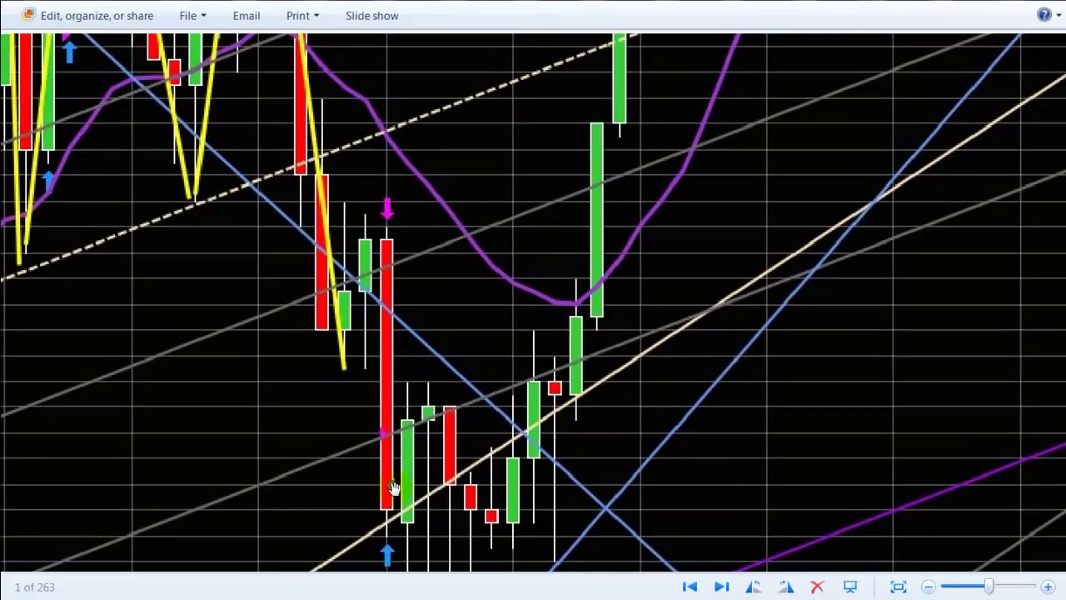
Pan to the rally with blue up arrows and up to the upper zigzag peak
{"action": "left_click_drag", "start_coordinate": [875, 388], "coordinate": [677, 491]}
{"action": "scroll", "coordinate": [697, 273], "scroll_direction": "down", "scroll_amount": 2}
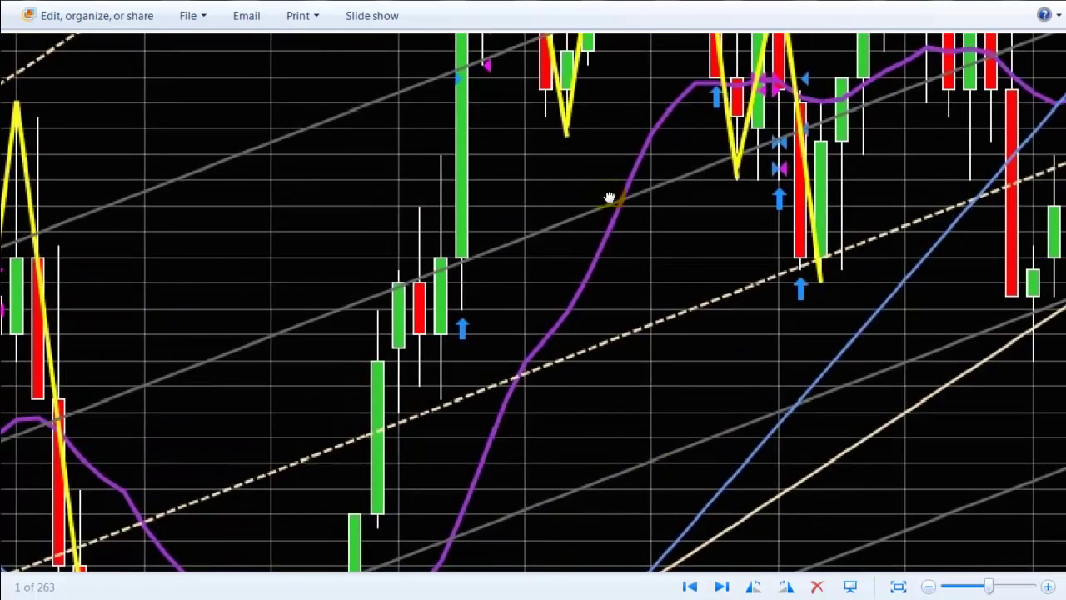
{"action": "scroll", "coordinate": [609, 352], "scroll_direction": "up", "scroll_amount": 3}
{"action": "left_click_drag", "start_coordinate": [617, 288], "coordinate": [744, 184]}
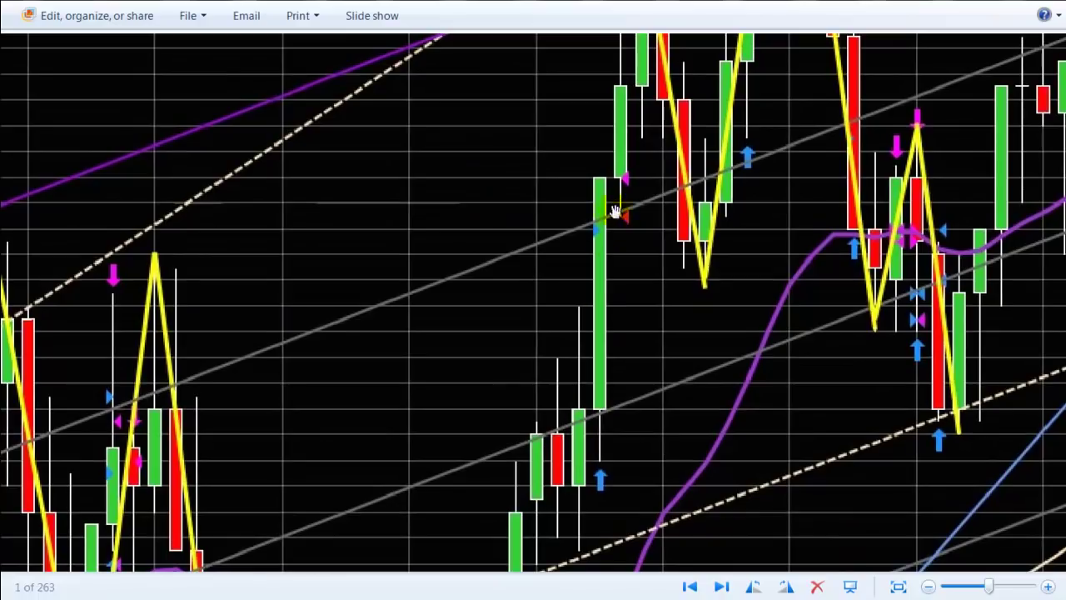
{"action": "left_click_drag", "start_coordinate": [709, 267], "coordinate": [644, 382]}
{"action": "left_click_drag", "start_coordinate": [712, 194], "coordinate": [683, 297]}
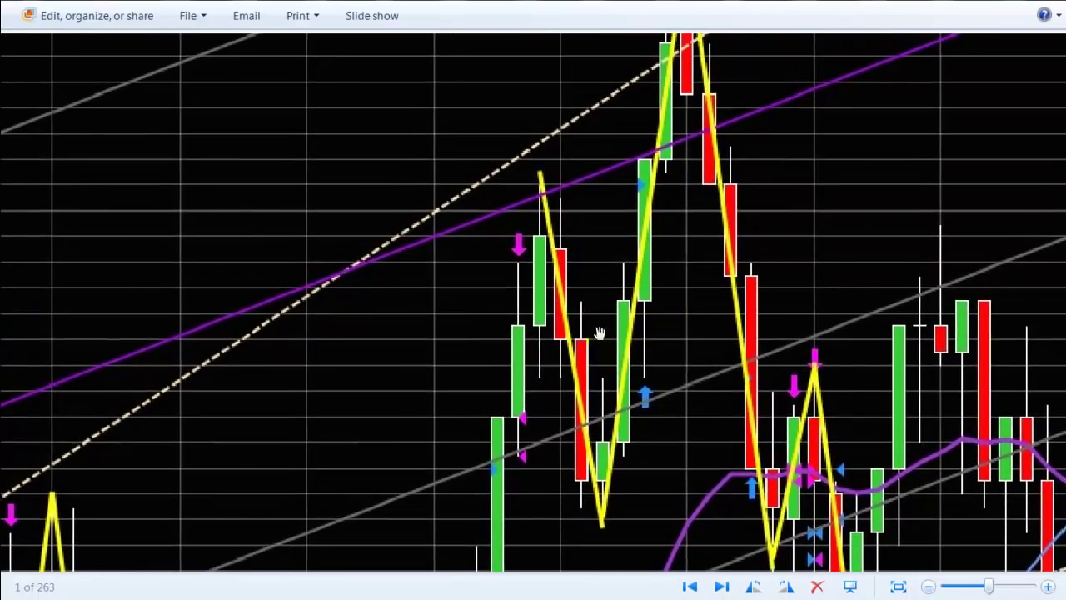
{"action": "left_click_drag", "start_coordinate": [764, 115], "coordinate": [575, 277]}
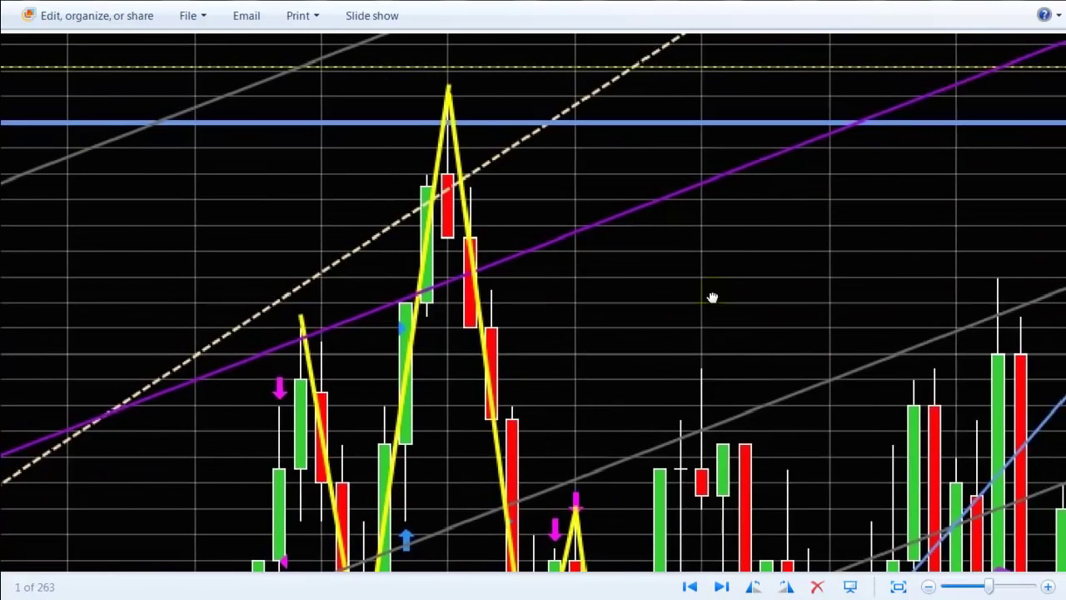
Pan below the peak and far right to the red-circled top with swing numbers 1-5
{"action": "left_click_drag", "start_coordinate": [712, 297], "coordinate": [642, 288]}
{"action": "left_click_drag", "start_coordinate": [662, 333], "coordinate": [657, 161]}
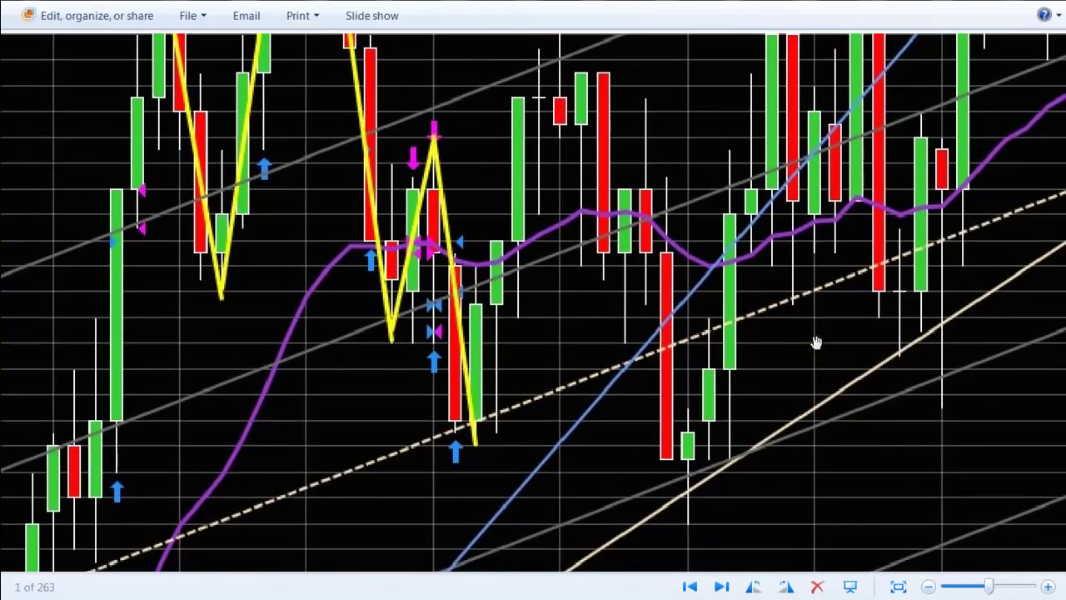
{"action": "left_click_drag", "start_coordinate": [945, 280], "coordinate": [716, 386]}
{"action": "left_click_drag", "start_coordinate": [871, 257], "coordinate": [573, 430]}
{"action": "left_click_drag", "start_coordinate": [816, 214], "coordinate": [504, 119]}
{"action": "left_click_drag", "start_coordinate": [765, 324], "coordinate": [501, 295]}
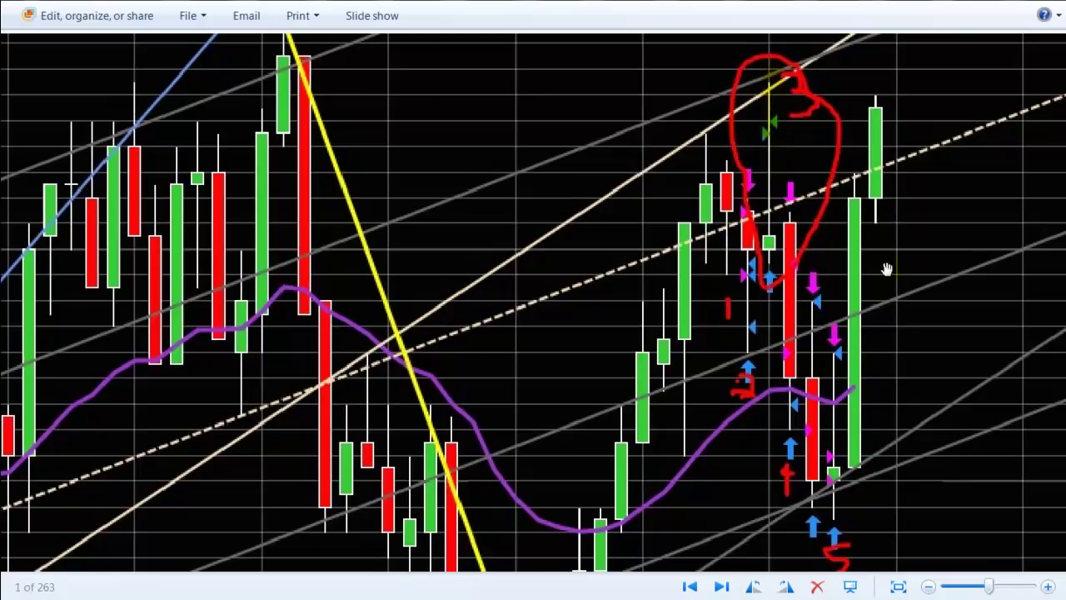
Center on the circled annotation, then zoom out slightly with the slider
{"action": "left_click_drag", "start_coordinate": [843, 348], "coordinate": [764, 327]}
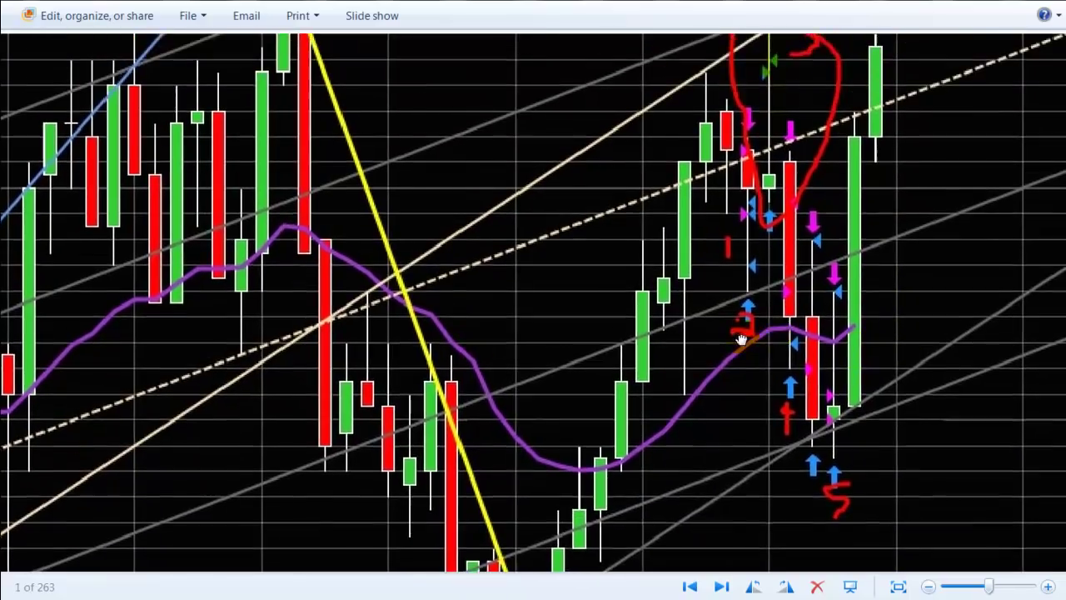
{"action": "left_click_drag", "start_coordinate": [784, 235], "coordinate": [765, 370]}
{"action": "left_click_drag", "start_coordinate": [488, 357], "coordinate": [580, 320]}
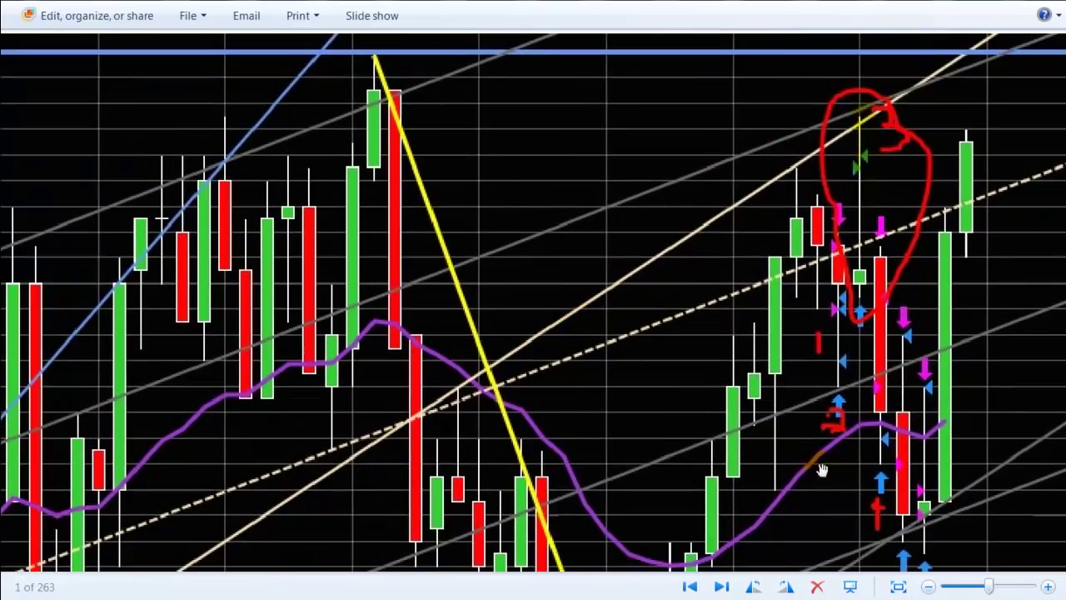
{"action": "left_click_drag", "start_coordinate": [989, 587], "coordinate": [946, 587]}
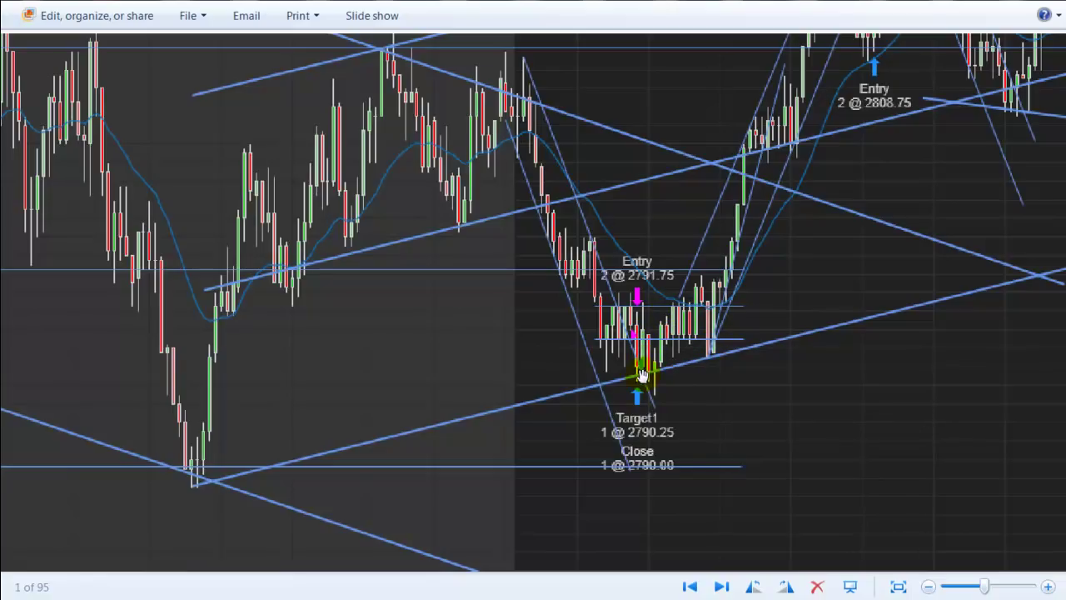
Pan to the trade entered at 2808.75, then close Photo Viewer with Alt+F4
{"action": "left_click_drag", "start_coordinate": [891, 405], "coordinate": [707, 512]}
{"action": "left_click_drag", "start_coordinate": [709, 362], "coordinate": [667, 392]}
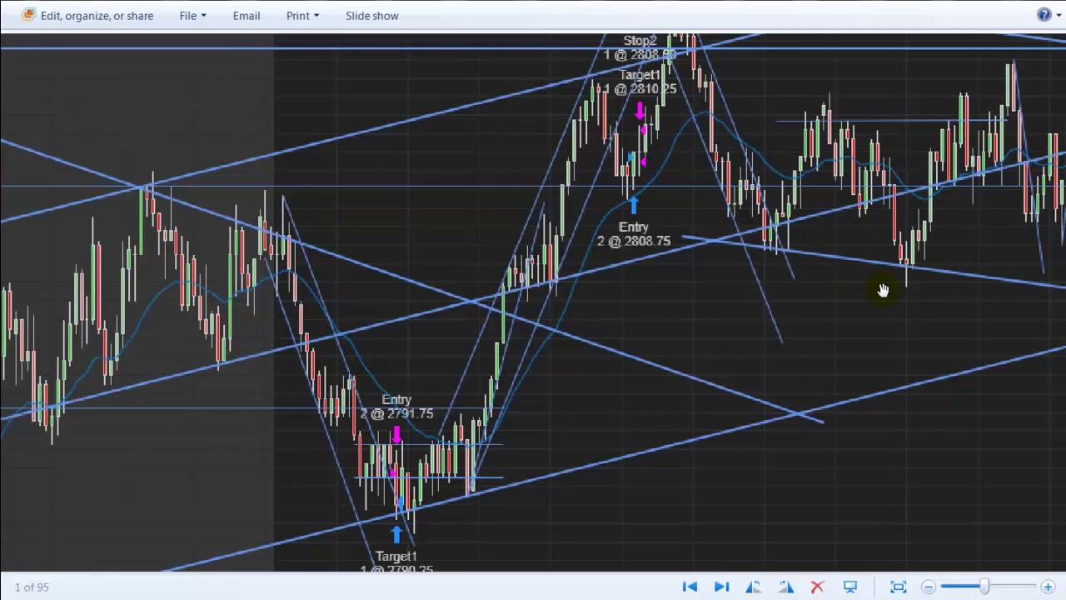
{"action": "left_click_drag", "start_coordinate": [877, 289], "coordinate": [913, 289]}
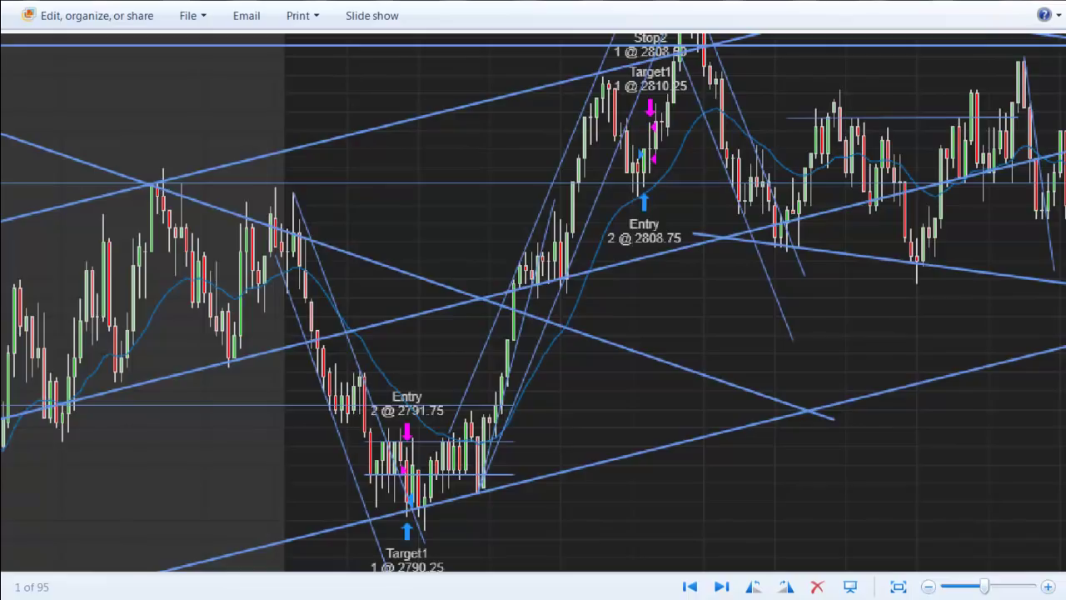
{"action": "key", "text": "alt+F4"}
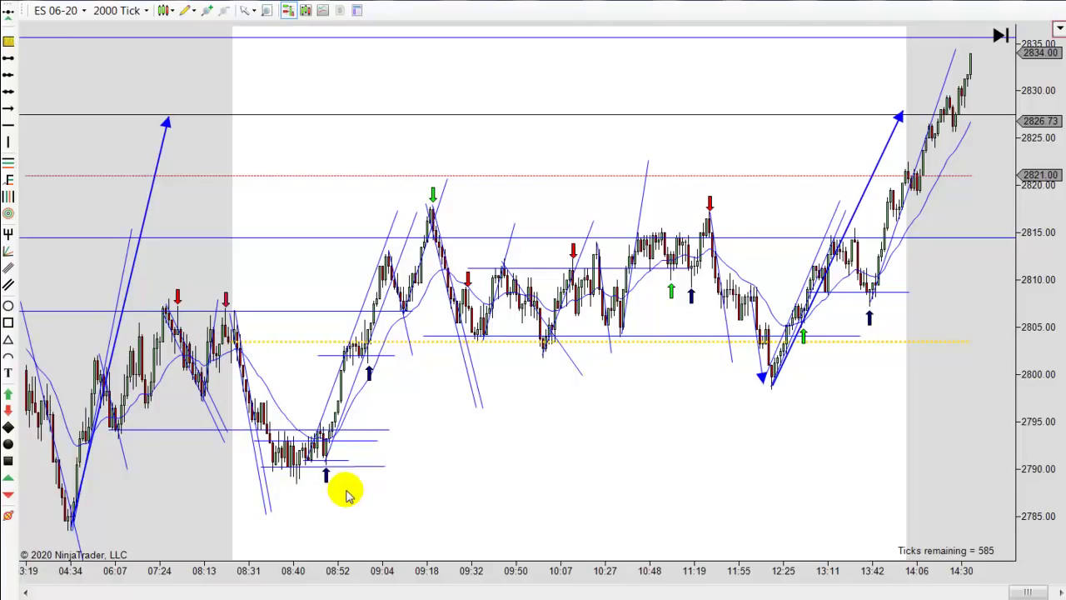
Scroll back to the early 5/4 bars and anchor the thick blue trendline on the 04:17 swing low
{"action": "scroll", "coordinate": [484, 483], "scroll_direction": "up", "scroll_amount": 3}
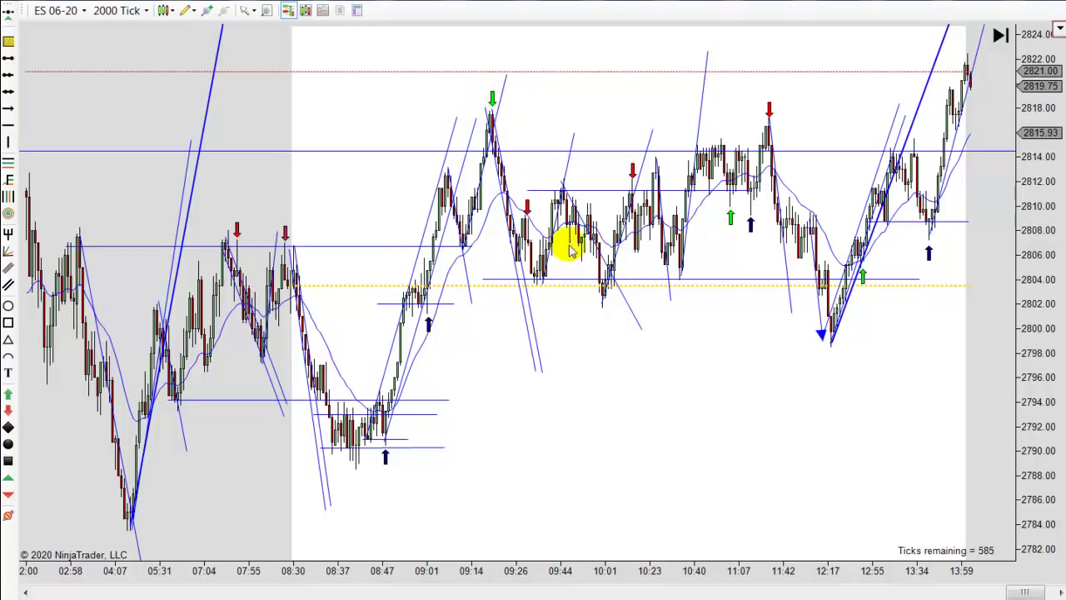
{"action": "left_click_drag", "start_coordinate": [885, 431], "coordinate": [688, 409]}
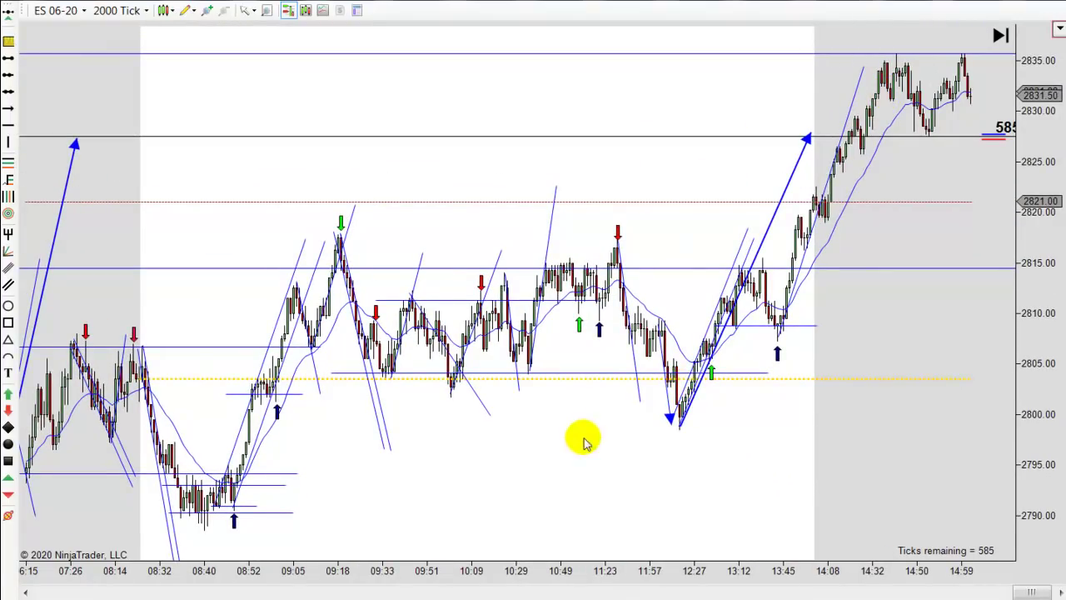
{"action": "left_click_drag", "start_coordinate": [547, 459], "coordinate": [855, 439]}
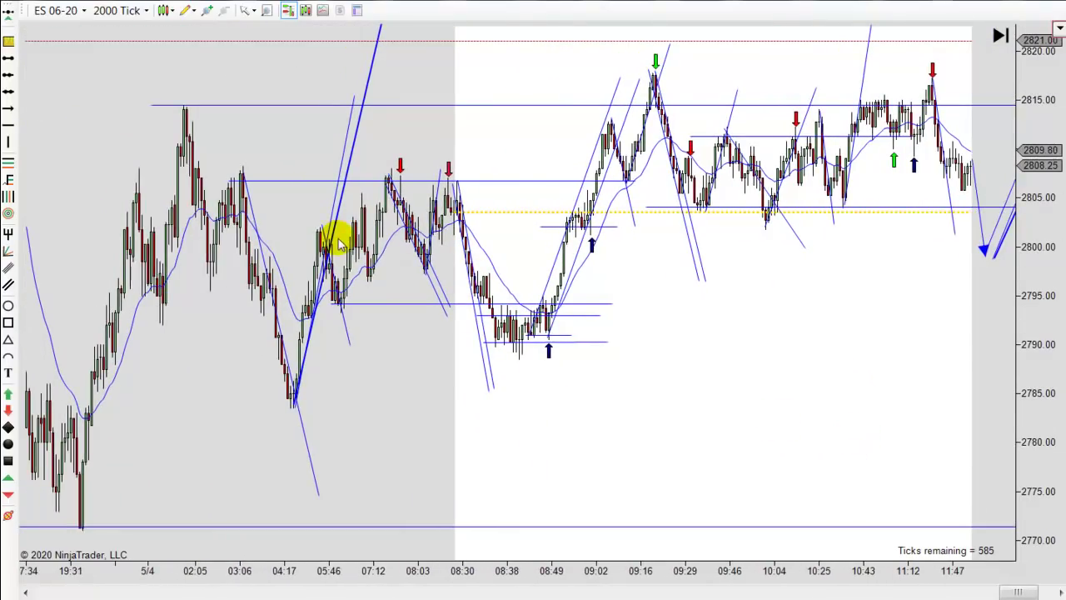
{"action": "mouse_move", "coordinate": [320, 246]}
{"action": "left_mouse_down"}
{"action": "mouse_move", "coordinate": [188, 349]}
{"action": "mouse_move", "coordinate": [119, 369]}
{"action": "mouse_move", "coordinate": [331, 243]}
{"action": "left_mouse_up"}
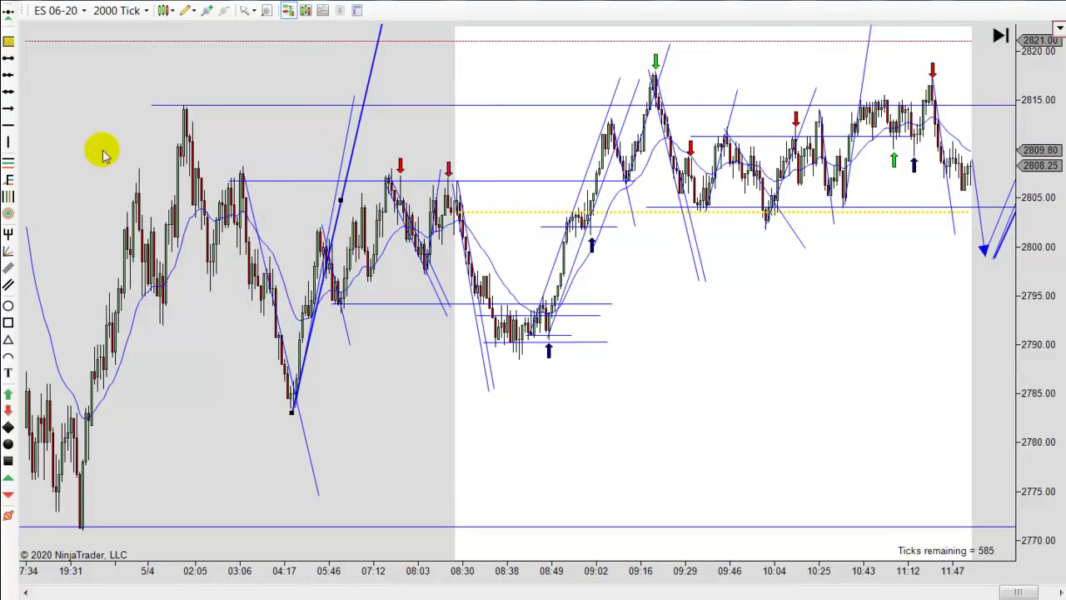
Draw an arrow line from the 08:38 swing low near 2789 up the rally to about 2813
{"action": "left_click", "coordinate": [307, 409]}
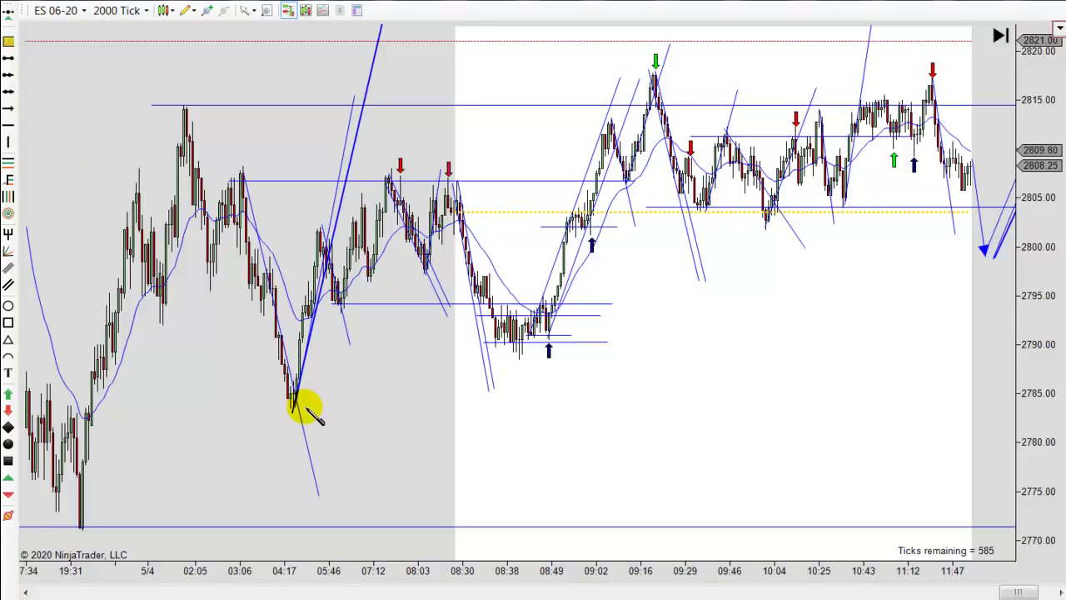
{"action": "left_click", "coordinate": [298, 407]}
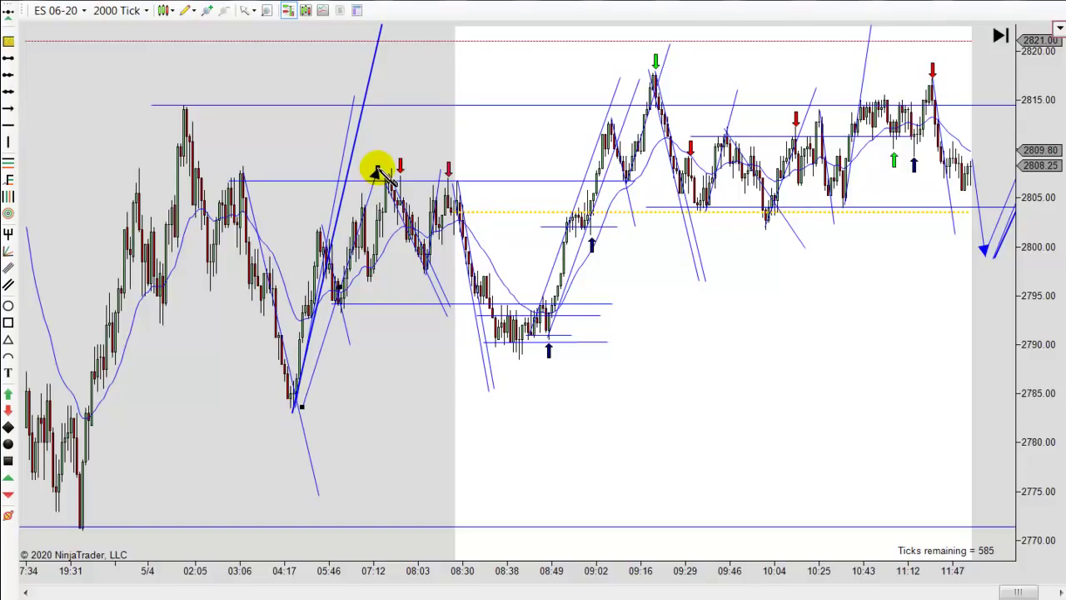
{"action": "mouse_move", "coordinate": [337, 323]}
{"action": "left_mouse_down"}
{"action": "mouse_move", "coordinate": [441, 280]}
{"action": "mouse_move", "coordinate": [554, 284]}
{"action": "left_mouse_up"}
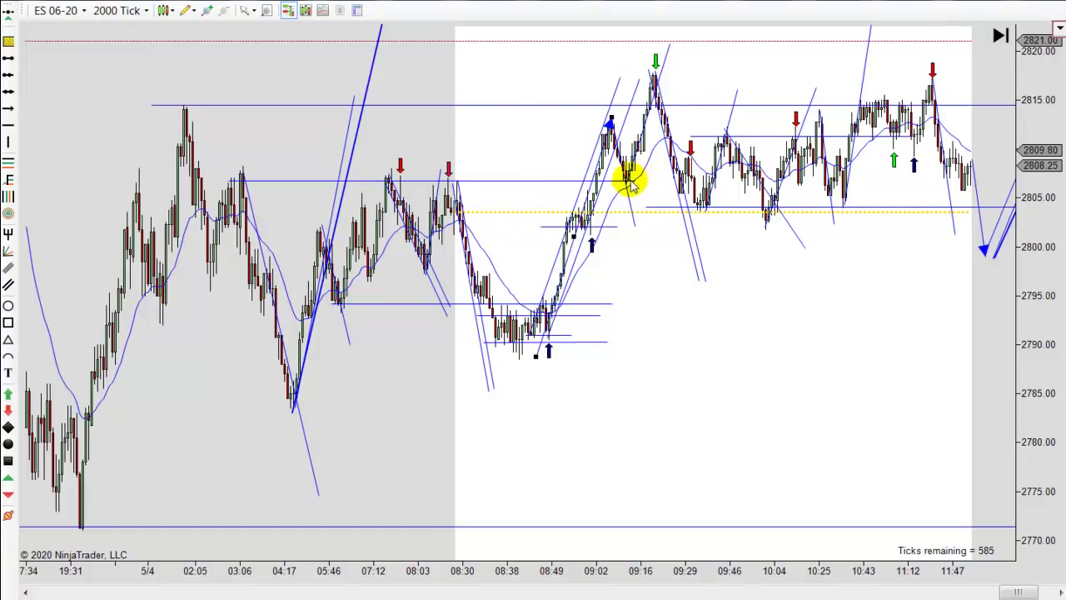
{"action": "left_click", "coordinate": [678, 395]}
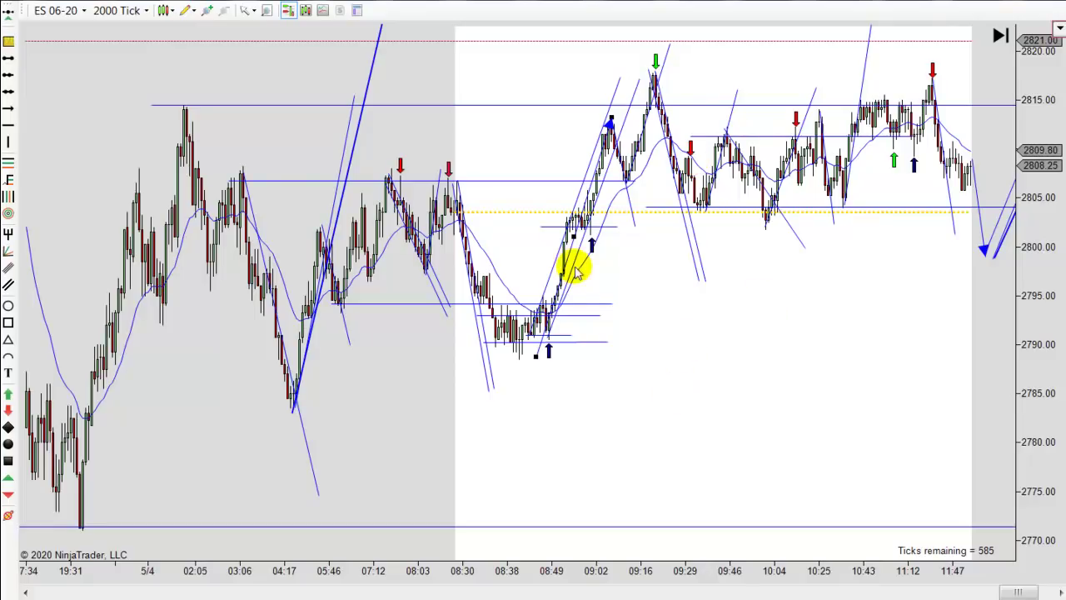
Set the rally arrow line's width to 2 in Arrow Line Properties
{"action": "double_click", "coordinate": [570, 244]}
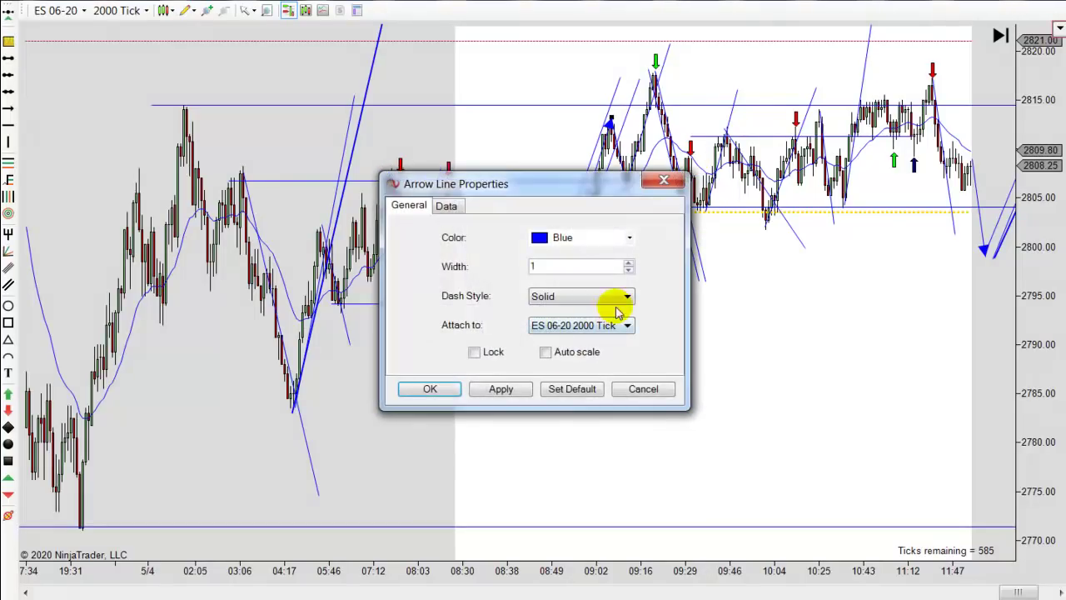
{"action": "left_click", "coordinate": [629, 266]}
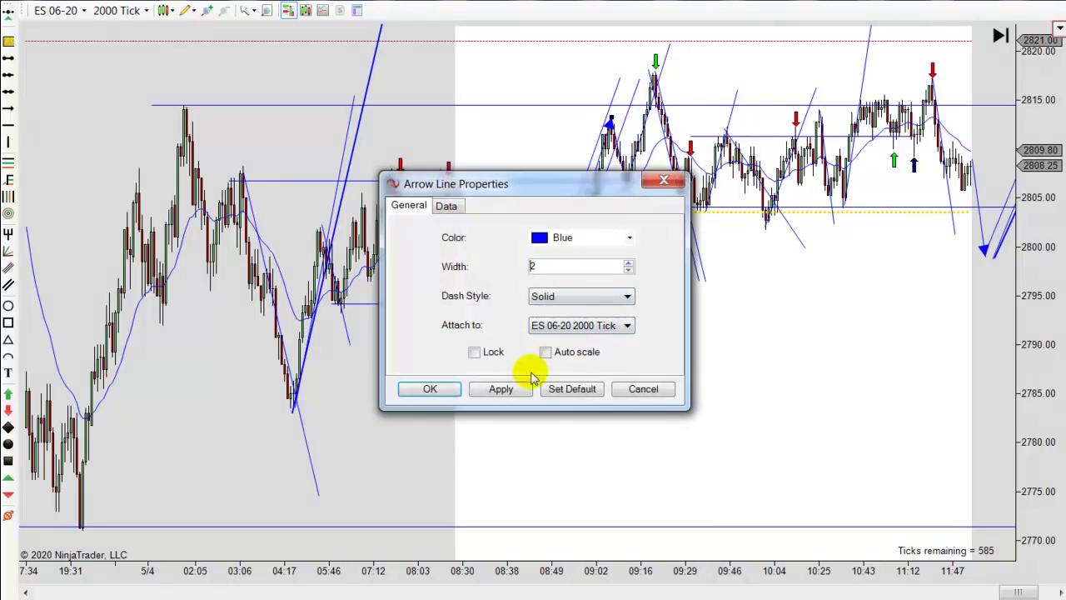
{"action": "left_click", "coordinate": [435, 390]}
{"action": "left_click_drag", "start_coordinate": [469, 440], "coordinate": [523, 436]}
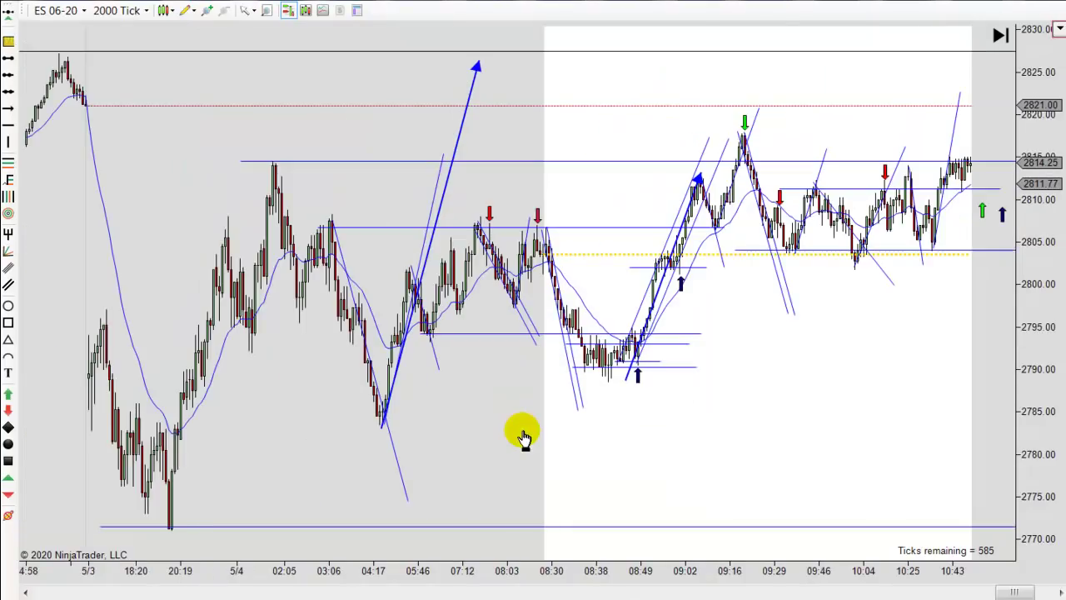
Shift the thick blue arrow line slightly left and up, off the 04:17 swing low
{"action": "left_click_drag", "start_coordinate": [404, 350], "coordinate": [375, 344]}
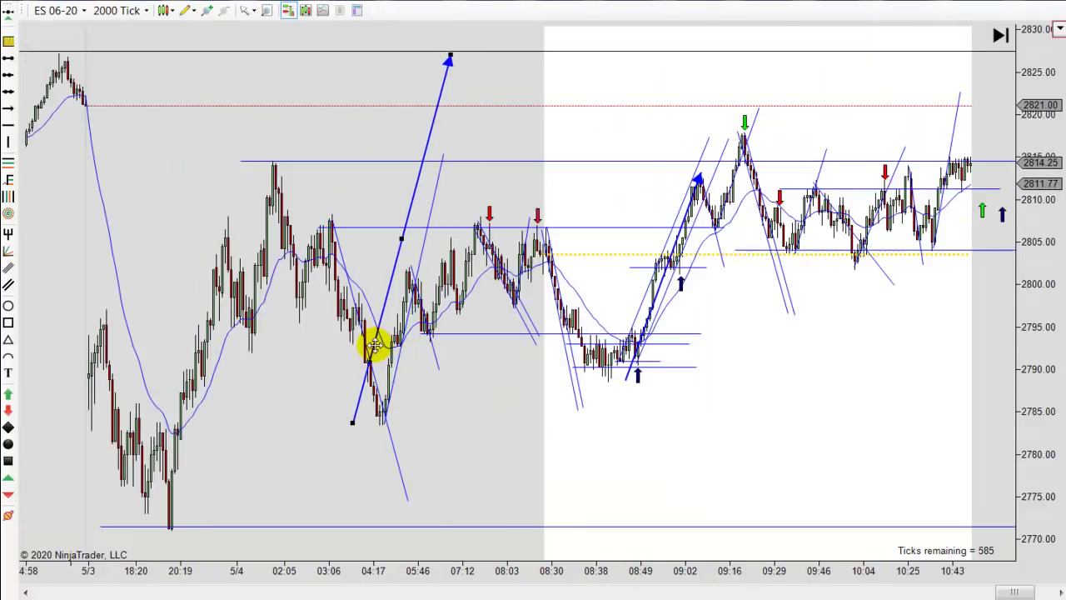
{"action": "left_click_drag", "start_coordinate": [458, 431], "coordinate": [560, 436]}
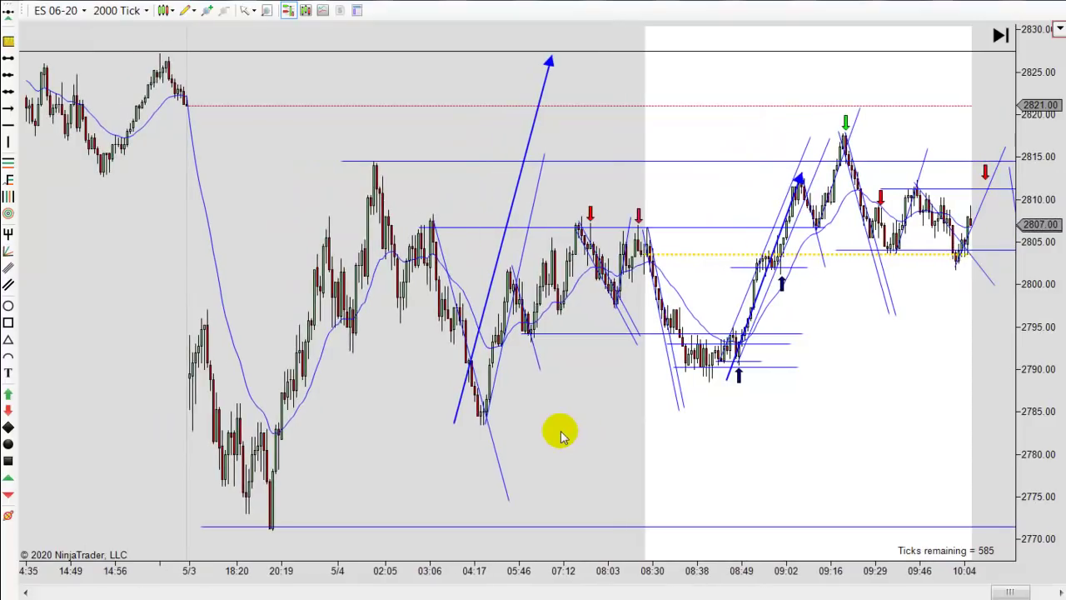
{"action": "scroll", "coordinate": [560, 435], "scroll_direction": "up", "scroll_amount": 4}
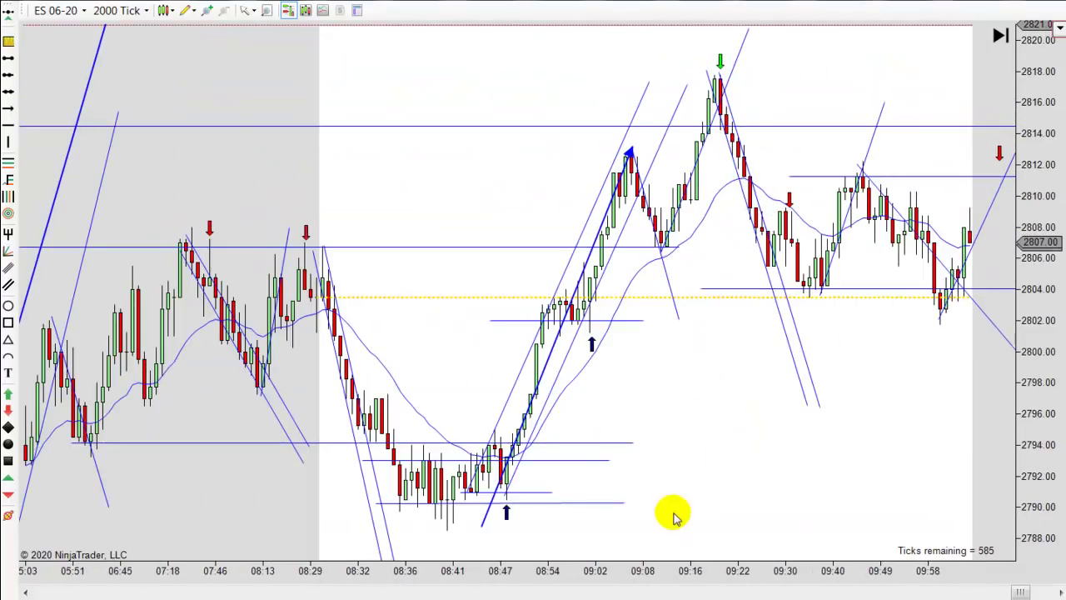
{"action": "scroll", "coordinate": [834, 483], "scroll_direction": "up", "scroll_amount": 5}
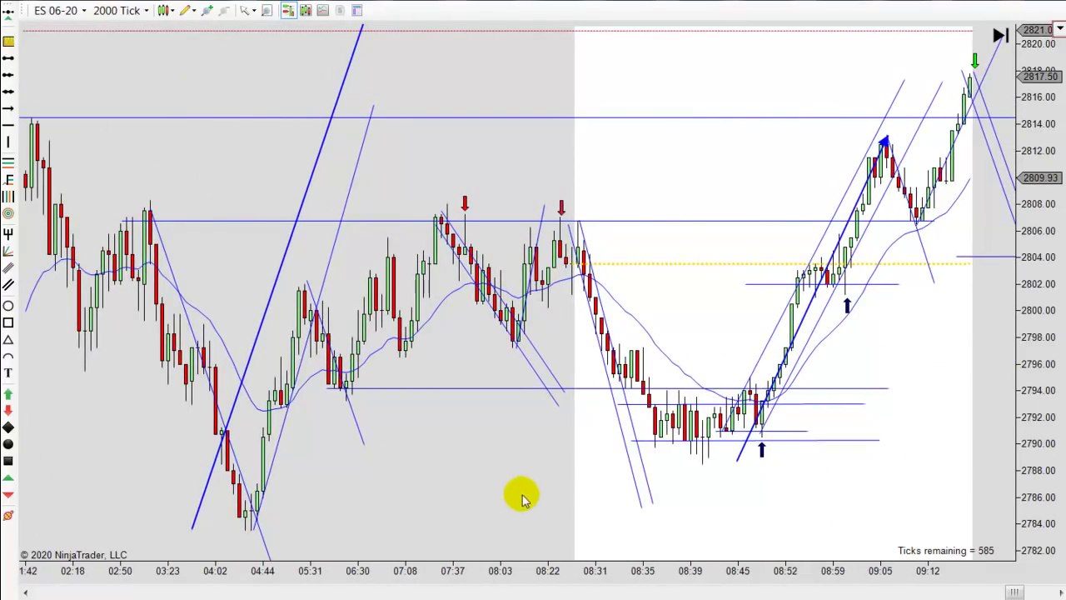
{"action": "left_click_drag", "start_coordinate": [514, 498], "coordinate": [673, 514]}
{"action": "scroll", "coordinate": [673, 512], "scroll_direction": "up", "scroll_amount": 1}
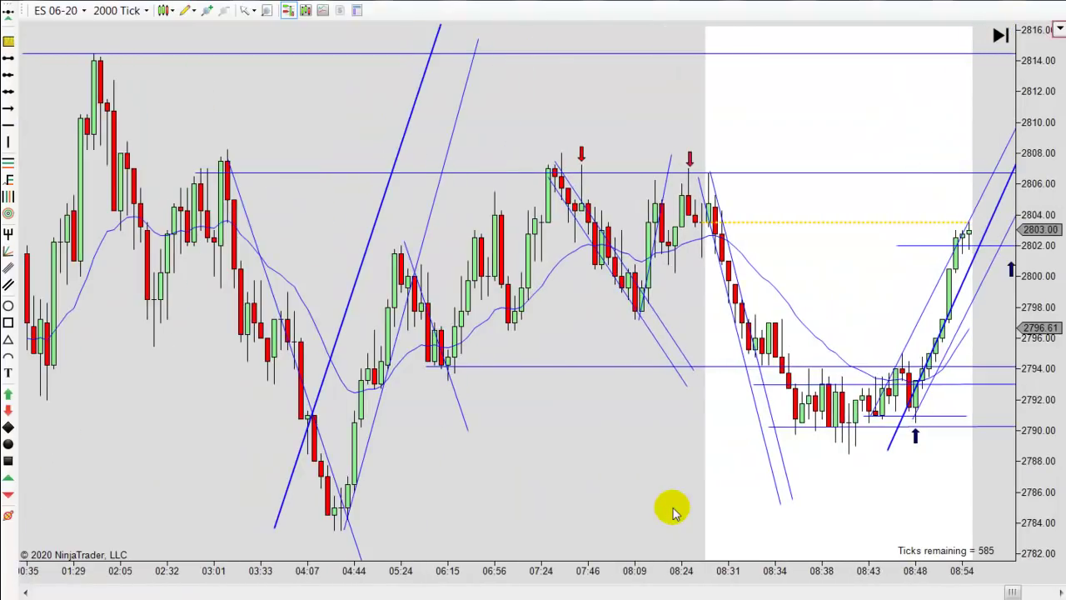
{"action": "scroll", "coordinate": [673, 513], "scroll_direction": "up", "scroll_amount": 2}
Review the chart from the overnight bars through the 09:08 rally up to 13:12
{"action": "left_click_drag", "start_coordinate": [672, 479], "coordinate": [883, 488]}
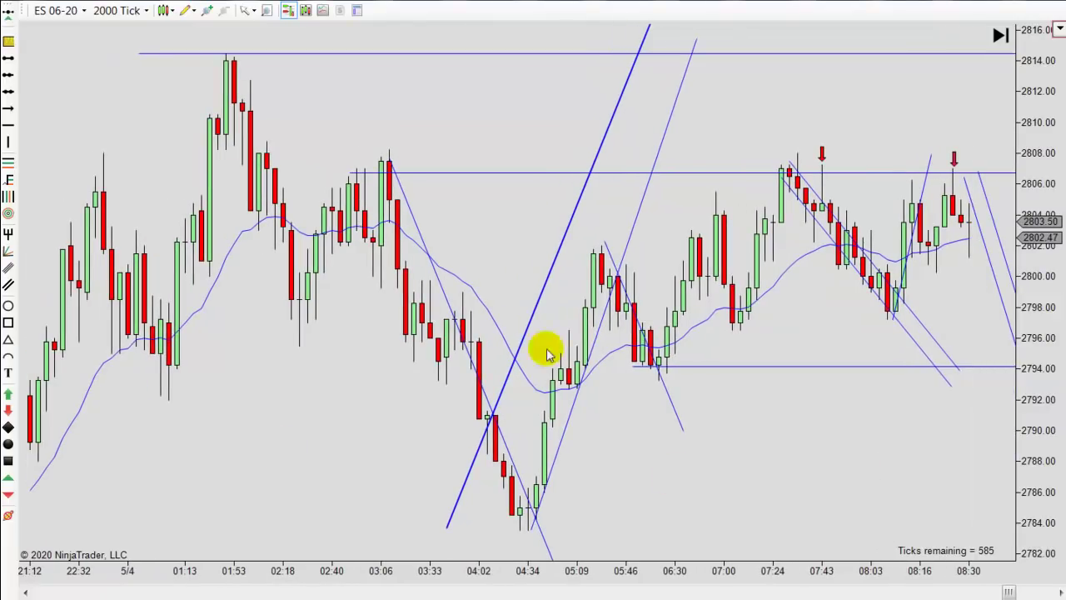
{"action": "left_click_drag", "start_coordinate": [804, 452], "coordinate": [405, 416]}
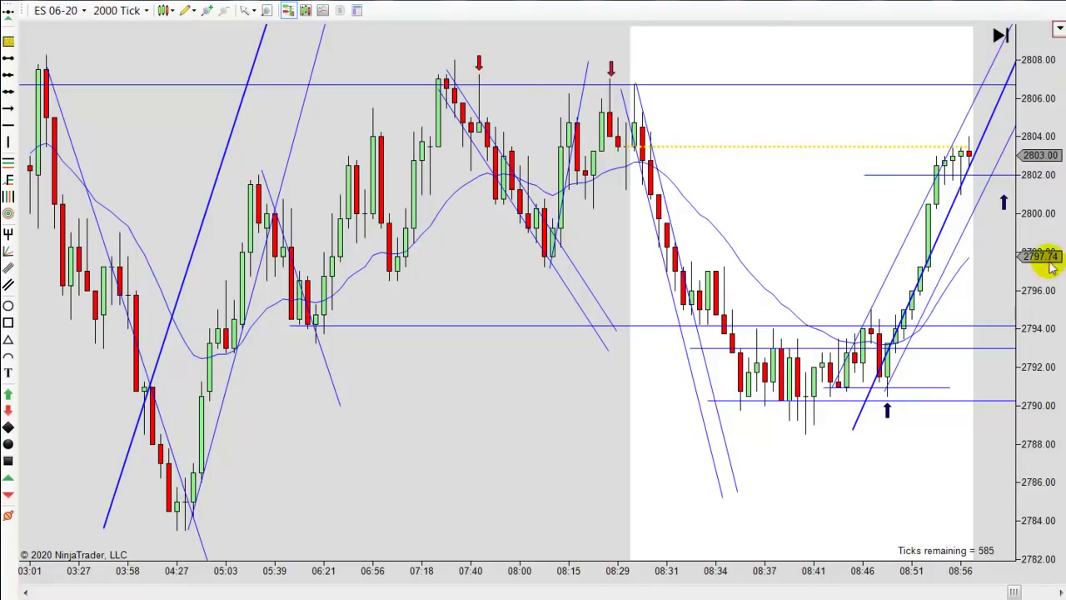
{"action": "scroll", "coordinate": [433, 241], "scroll_direction": "left", "scroll_amount": 3}
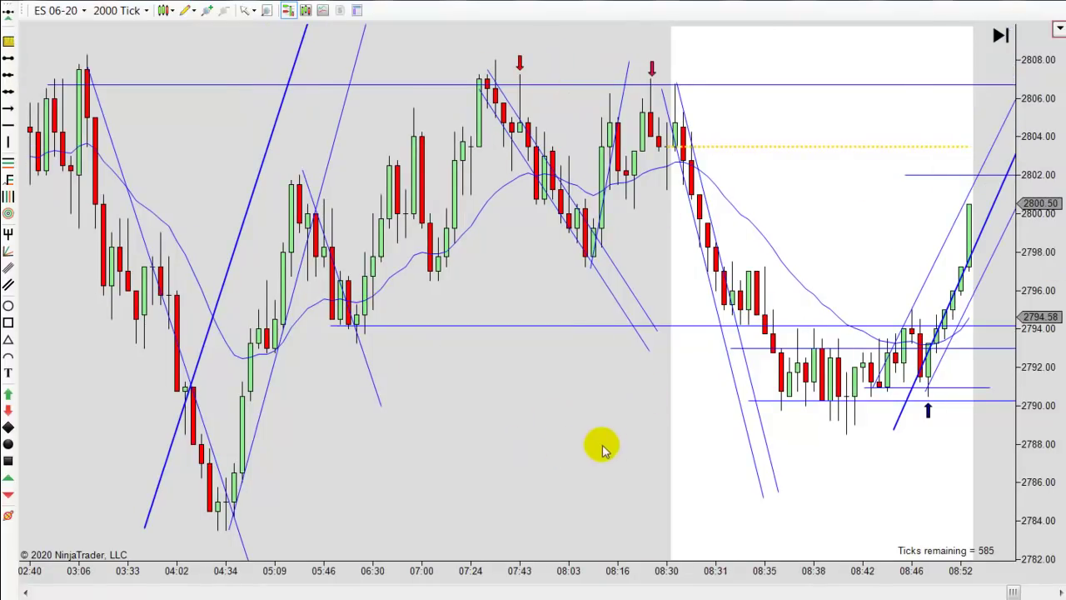
{"action": "left_click_drag", "start_coordinate": [606, 445], "coordinate": [448, 452]}
{"action": "scroll", "coordinate": [479, 330], "scroll_direction": "right", "scroll_amount": 4}
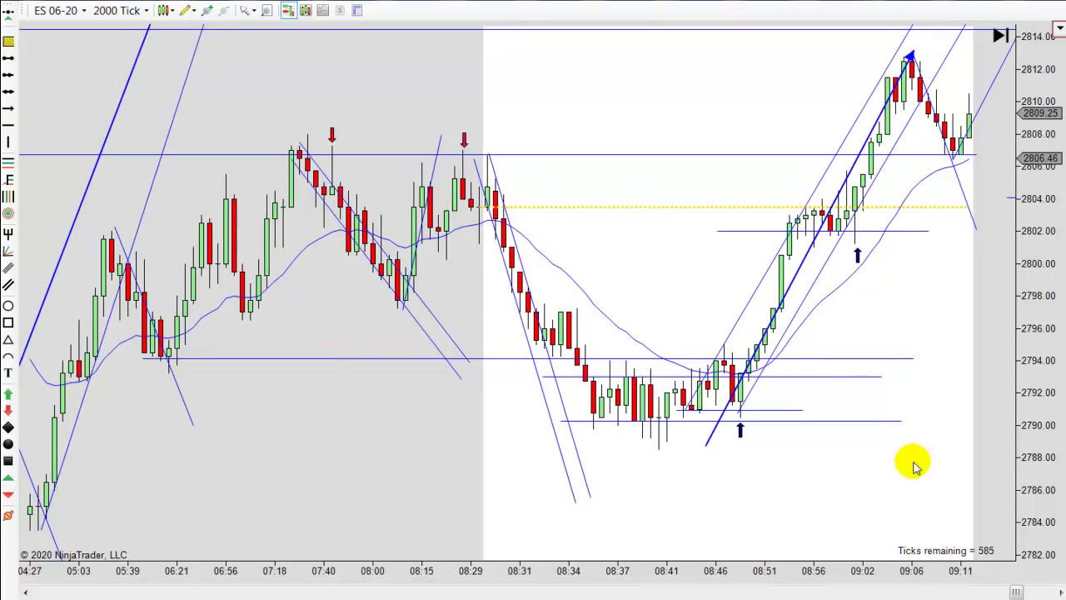
{"action": "scroll", "coordinate": [753, 474], "scroll_direction": "right", "scroll_amount": 15}
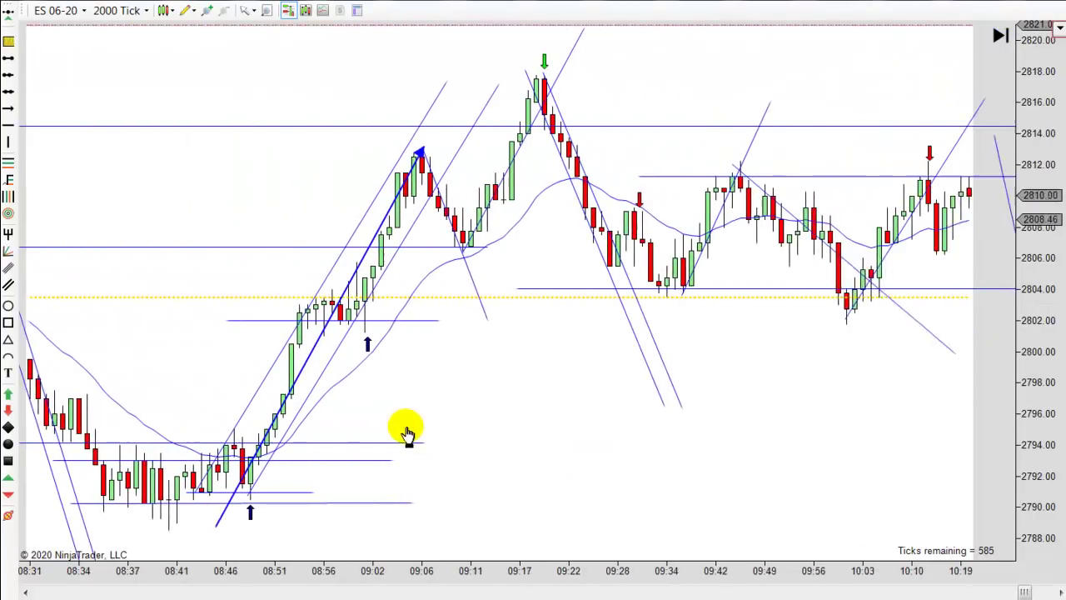
{"action": "scroll", "coordinate": [594, 448], "scroll_direction": "right", "scroll_amount": 9}
{"action": "left_click_drag", "start_coordinate": [594, 448], "coordinate": [247, 449]}
Pan back past the 07:40–09:49 bars to the overnight session before 05:46
{"action": "left_click_drag", "start_coordinate": [369, 452], "coordinate": [647, 489]}
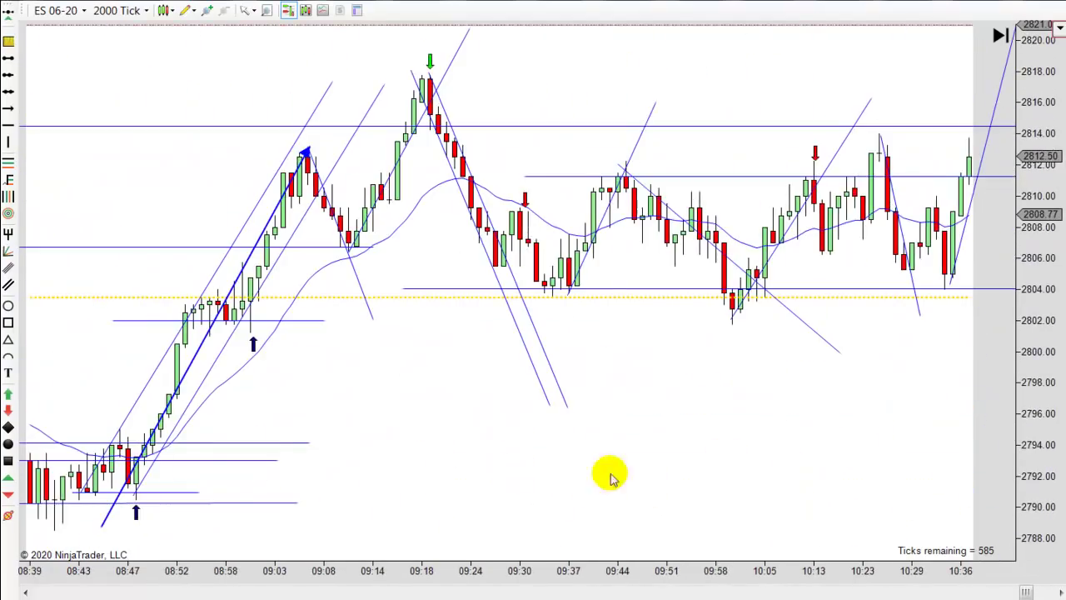
{"action": "left_click_drag", "start_coordinate": [578, 474], "coordinate": [890, 475]}
{"action": "left_click_drag", "start_coordinate": [288, 492], "coordinate": [754, 500]}
{"action": "left_click_drag", "start_coordinate": [590, 491], "coordinate": [653, 491]}
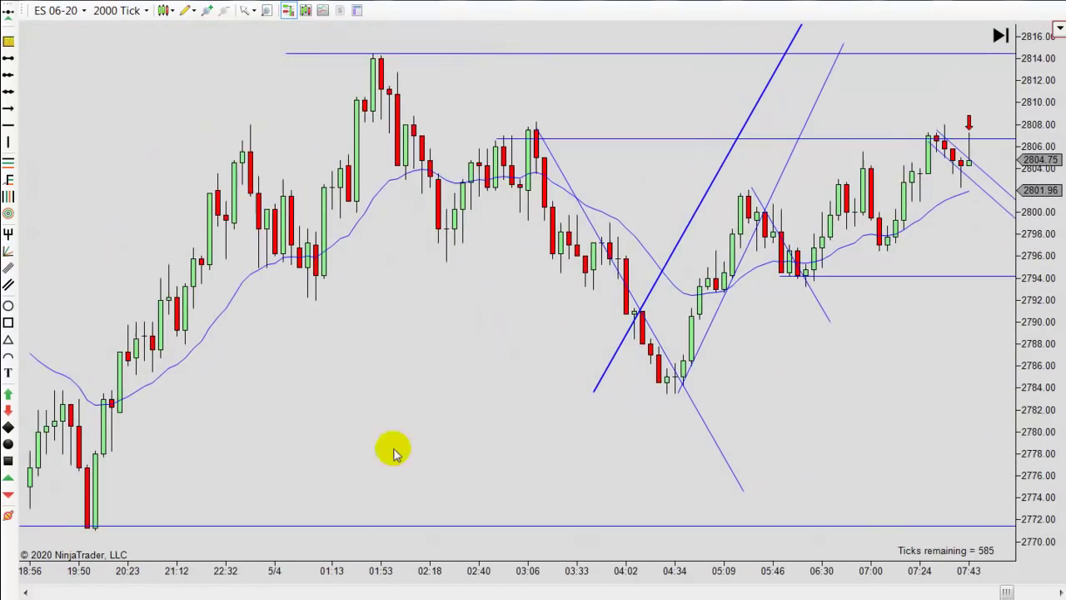
{"action": "left_click_drag", "start_coordinate": [333, 446], "coordinate": [129, 427]}
{"action": "left_click_drag", "start_coordinate": [303, 461], "coordinate": [148, 371]}
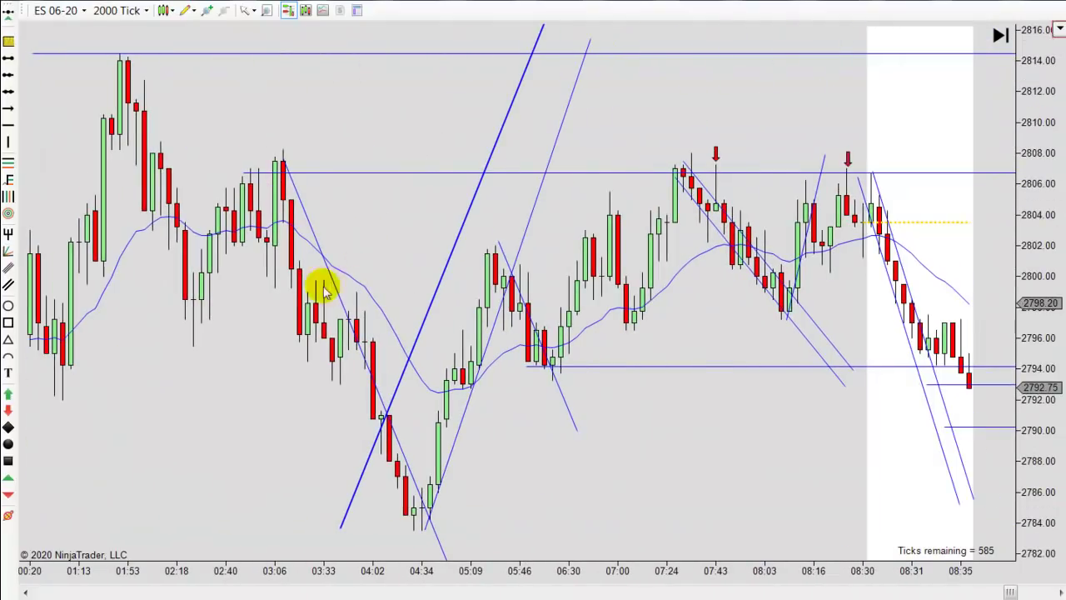
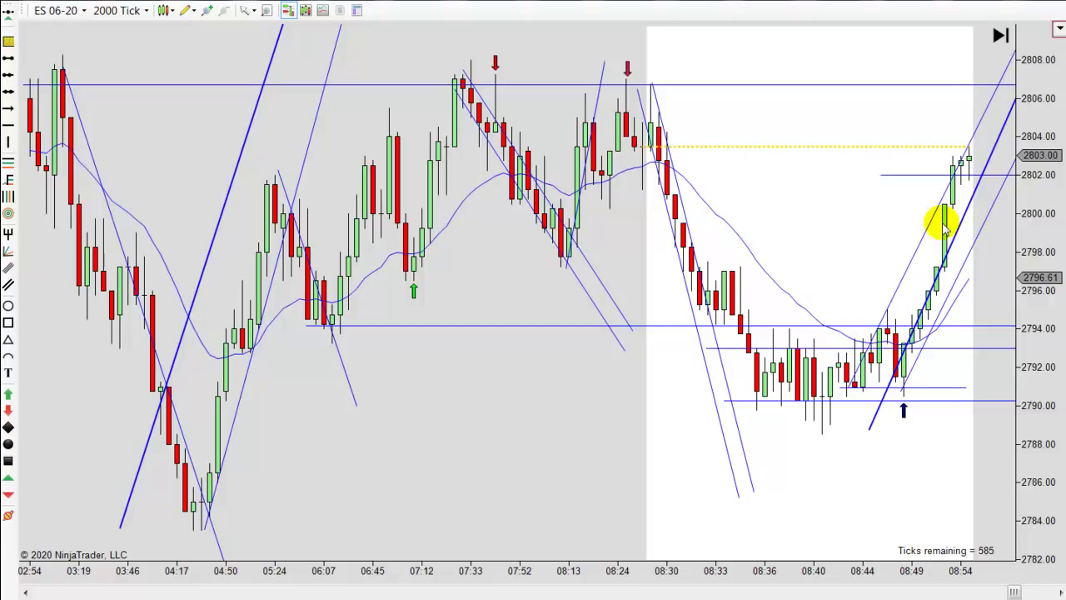
Scroll back through the chart toward the 08:56 morning bars
{"action": "scroll", "coordinate": [445, 410], "scroll_direction": "down", "scroll_amount": 3}
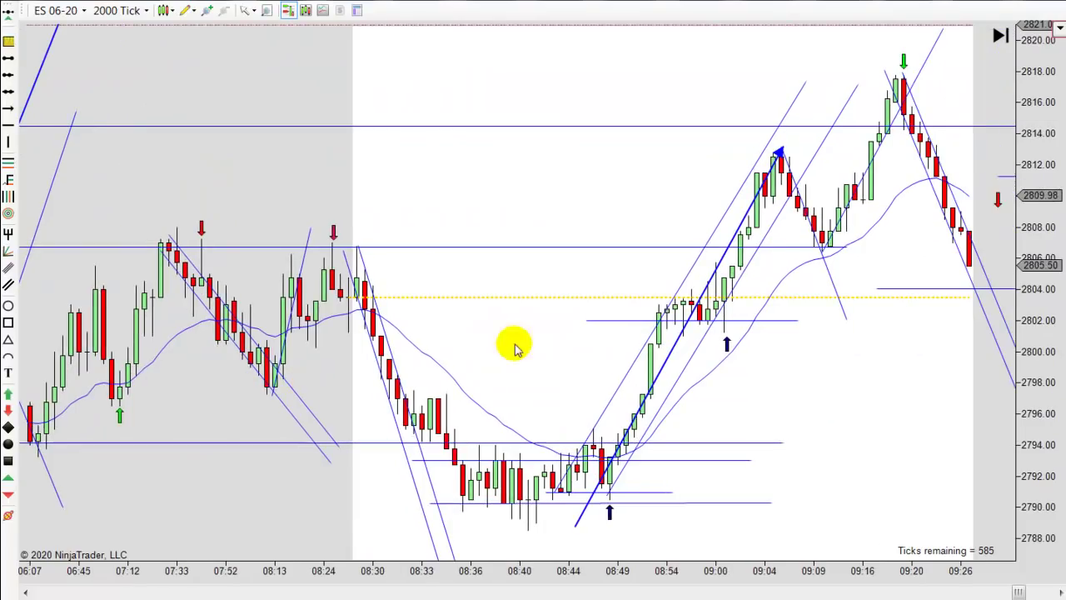
{"action": "scroll", "coordinate": [739, 394], "scroll_direction": "down", "scroll_amount": 3}
{"action": "scroll", "coordinate": [739, 394], "scroll_direction": "down", "scroll_amount": 2}
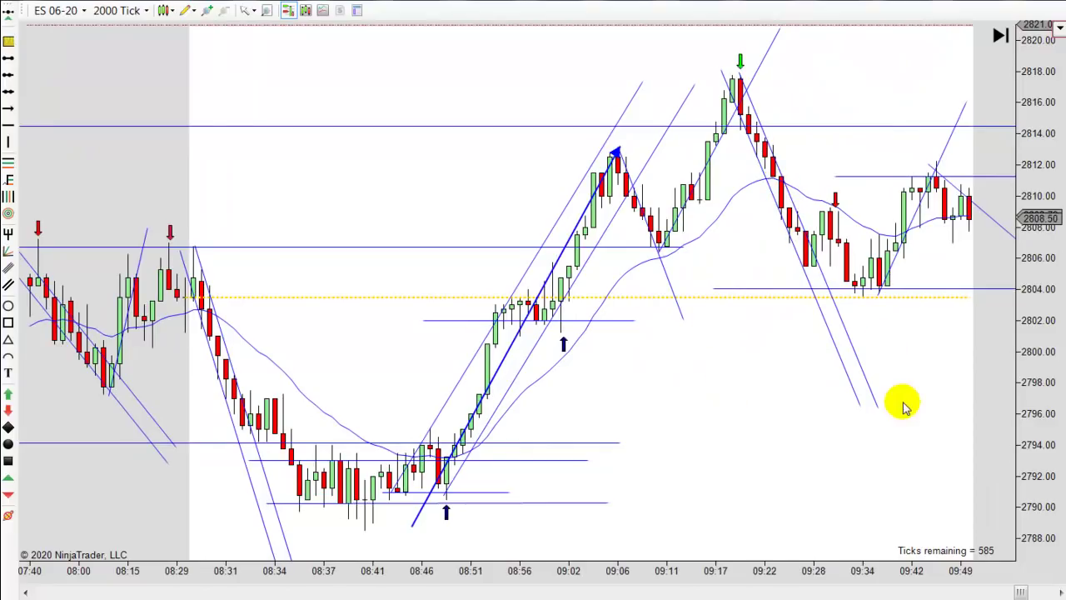
{"action": "scroll", "coordinate": [859, 419], "scroll_direction": "down", "scroll_amount": 3}
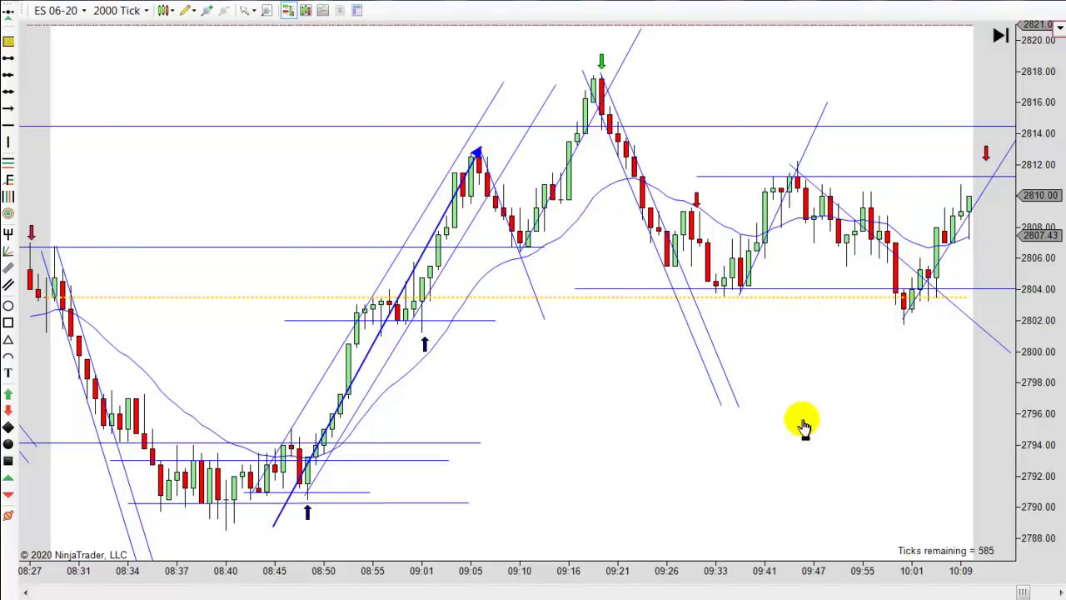
{"action": "scroll", "coordinate": [806, 424], "scroll_direction": "down", "scroll_amount": 3}
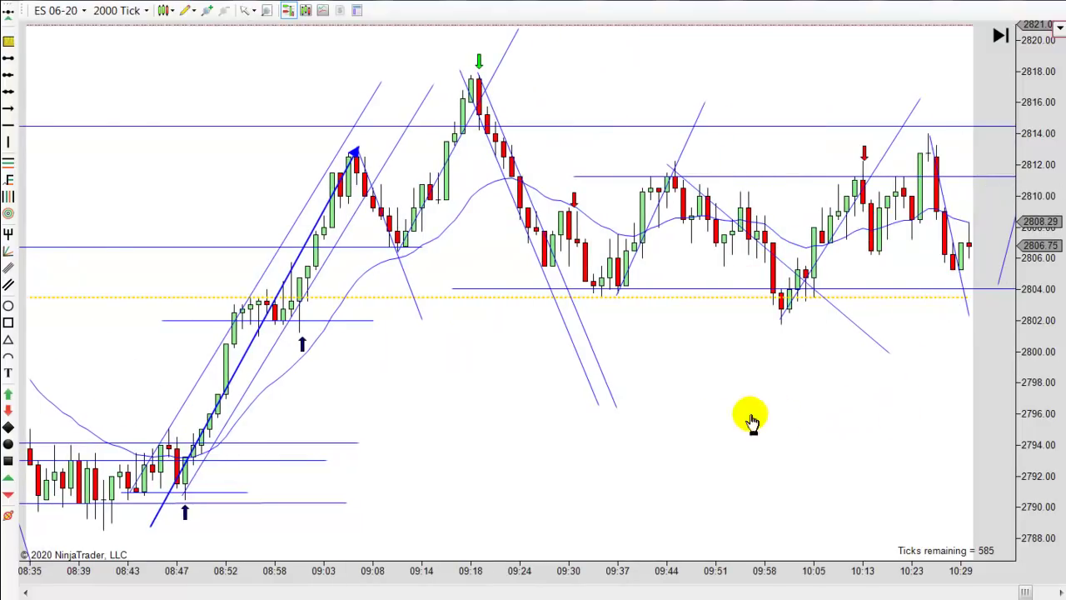
{"action": "scroll", "coordinate": [762, 416], "scroll_direction": "down", "scroll_amount": 3}
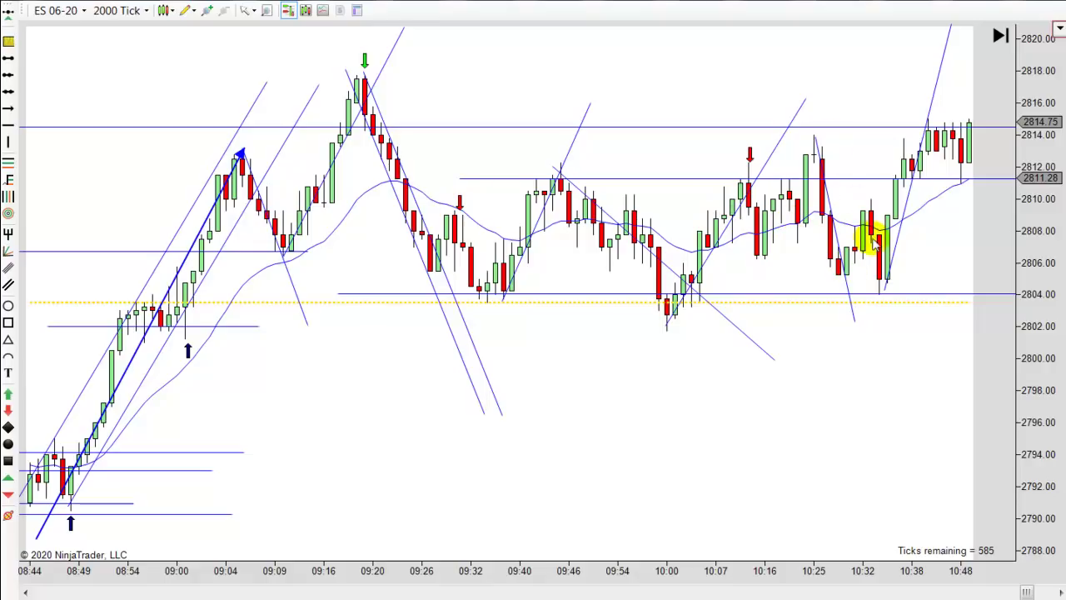
{"action": "scroll", "coordinate": [916, 433], "scroll_direction": "up", "scroll_amount": 5}
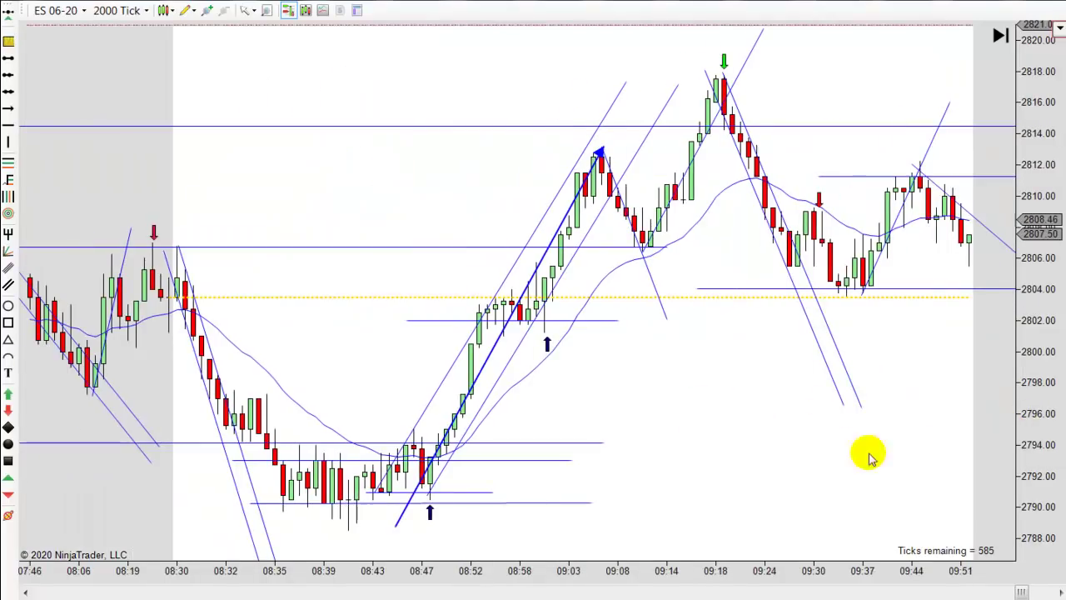
{"action": "scroll", "coordinate": [697, 186], "scroll_direction": "up", "scroll_amount": 6}
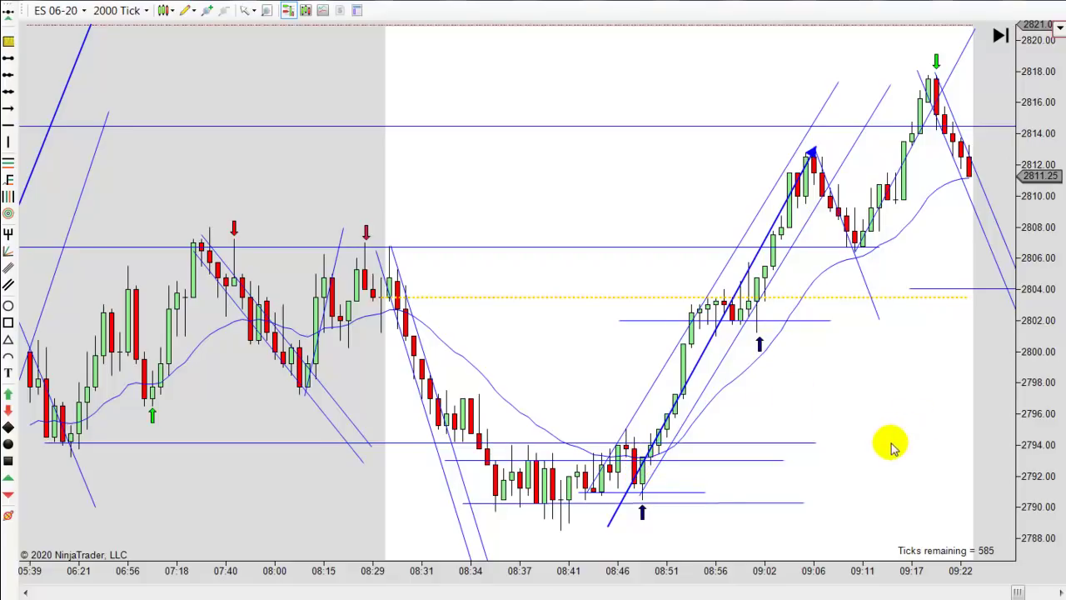
{"action": "scroll", "coordinate": [906, 439], "scroll_direction": "down", "scroll_amount": 3}
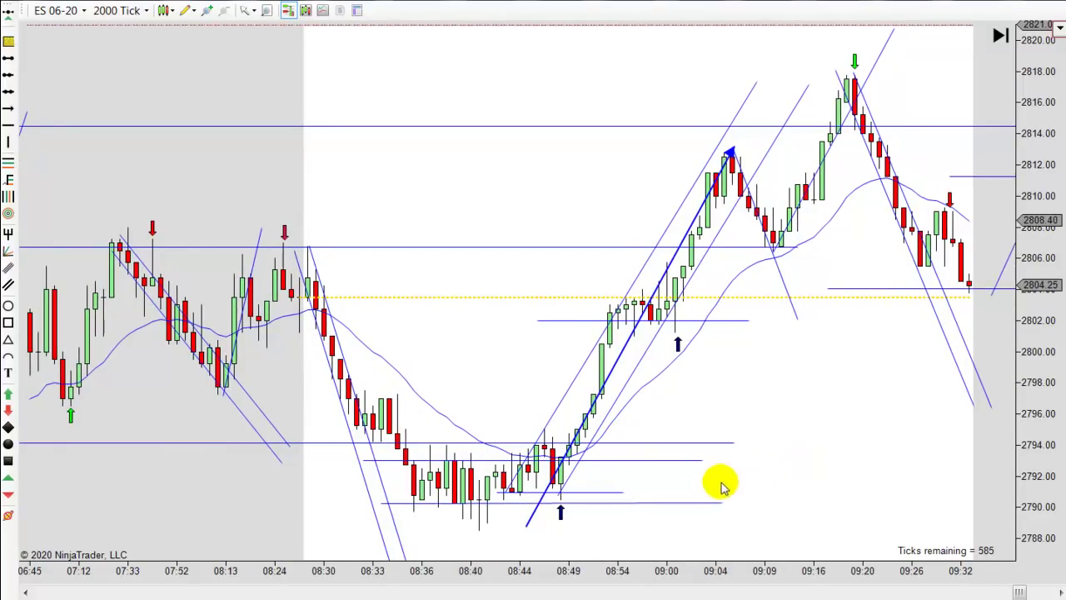
Pan to the morning bars, copy the 2802 horizontal line and raise the copy to the dotted 2804 level
{"action": "left_click_drag", "start_coordinate": [352, 510], "coordinate": [595, 505]}
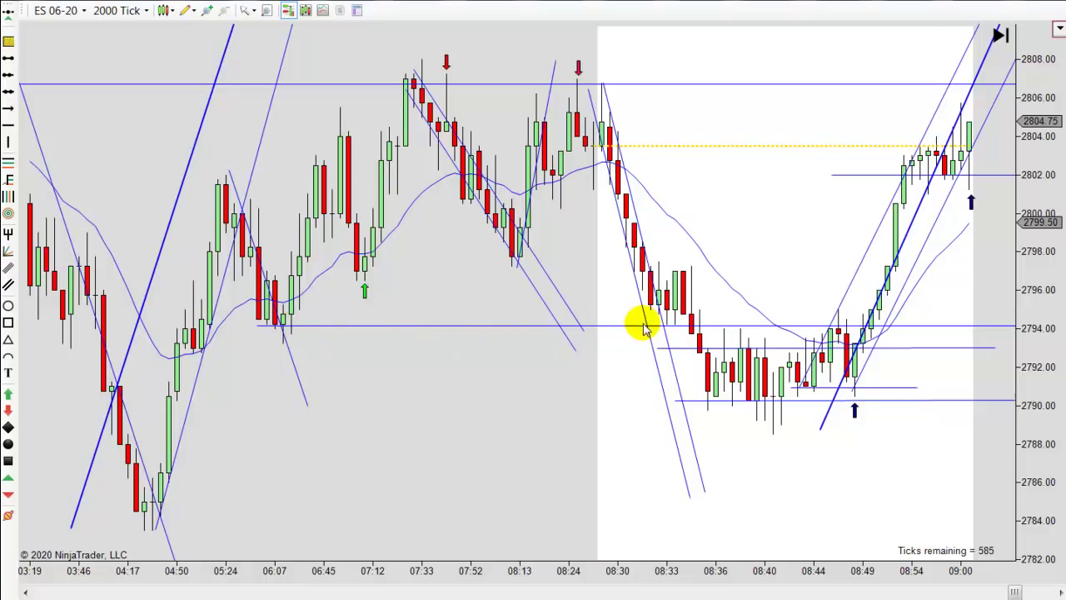
{"action": "scroll", "coordinate": [747, 442], "scroll_direction": "down", "scroll_amount": 4}
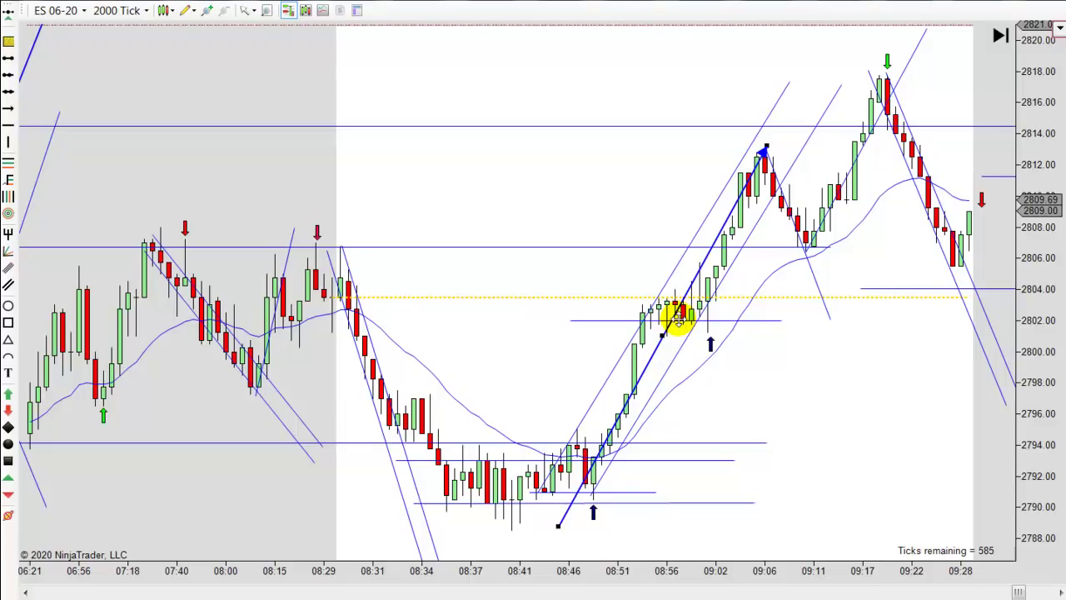
{"action": "left_click_drag", "start_coordinate": [680, 319], "coordinate": [678, 316]}
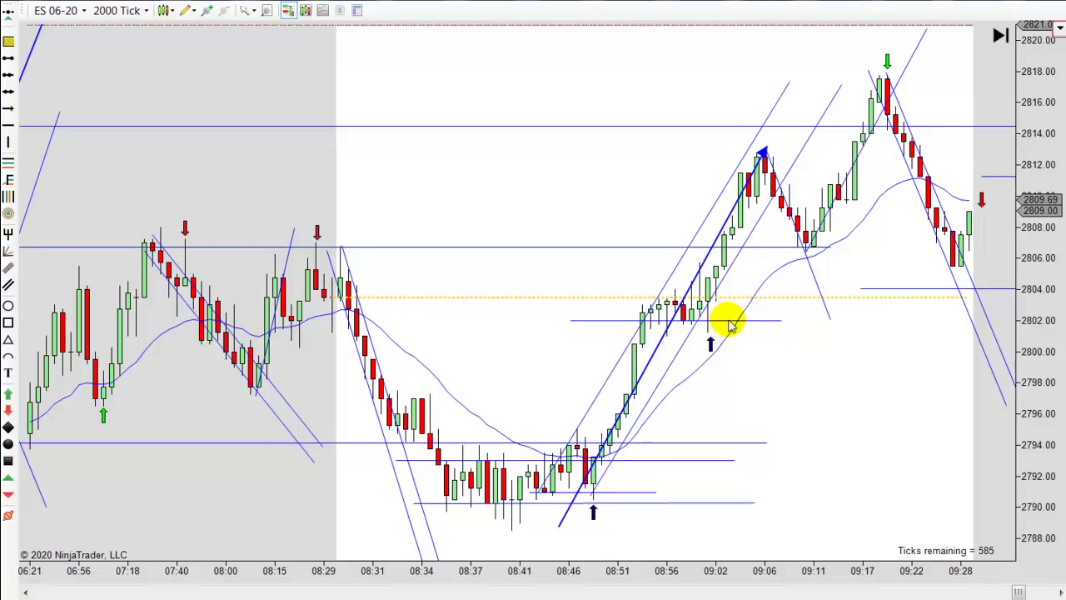
{"action": "left_click_drag", "start_coordinate": [729, 319], "coordinate": [728, 300]}
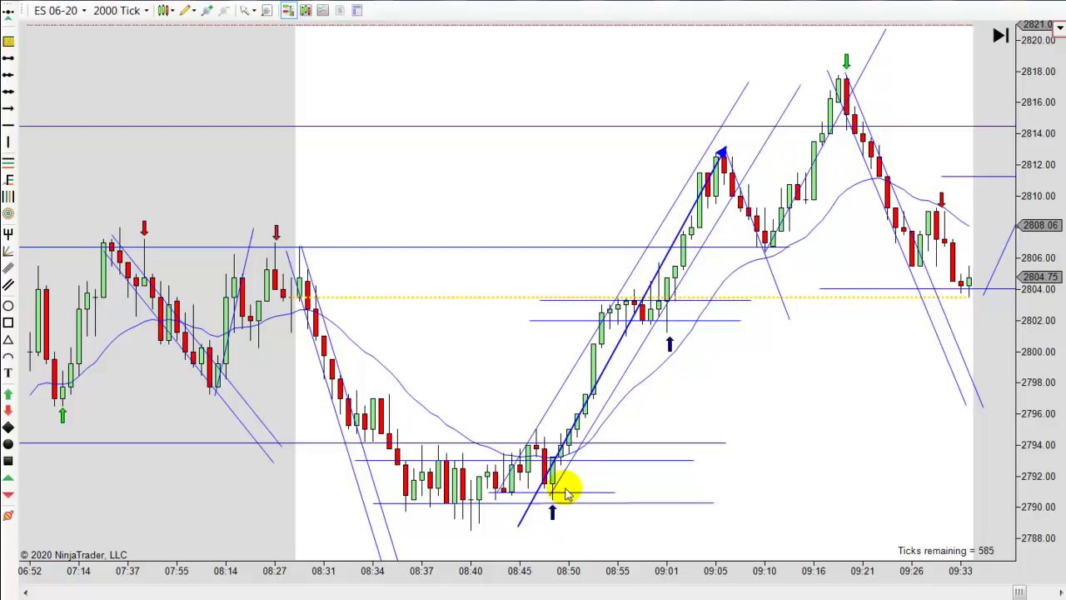
Shift the blue arrow line left to the 08:38 low and draw a new arrow line rising from the 09:01 low
{"action": "left_click_drag", "start_coordinate": [557, 458], "coordinate": [492, 460]}
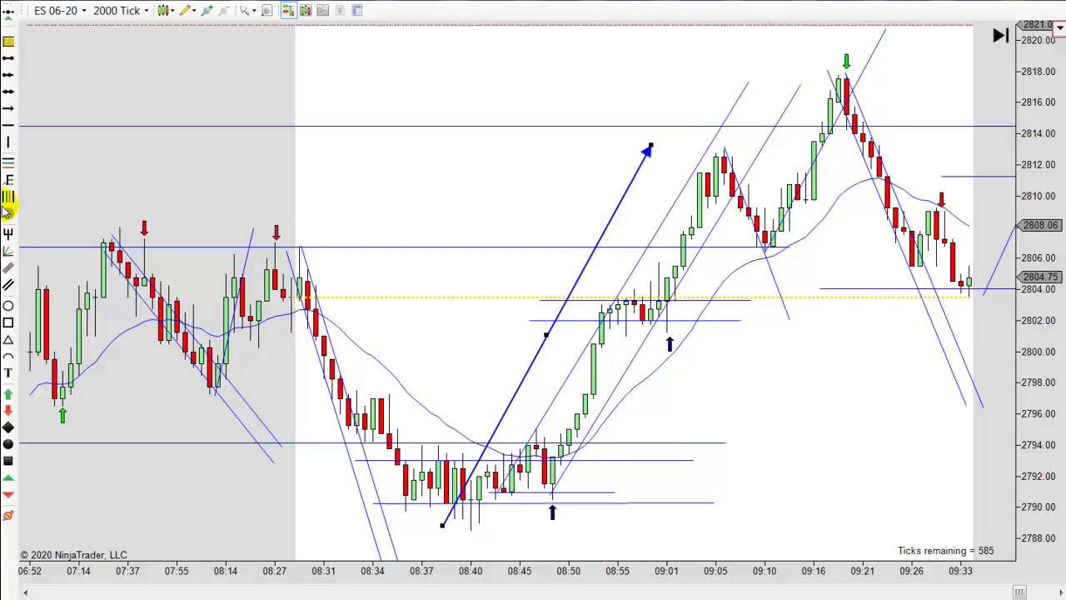
{"action": "left_click", "coordinate": [8, 108]}
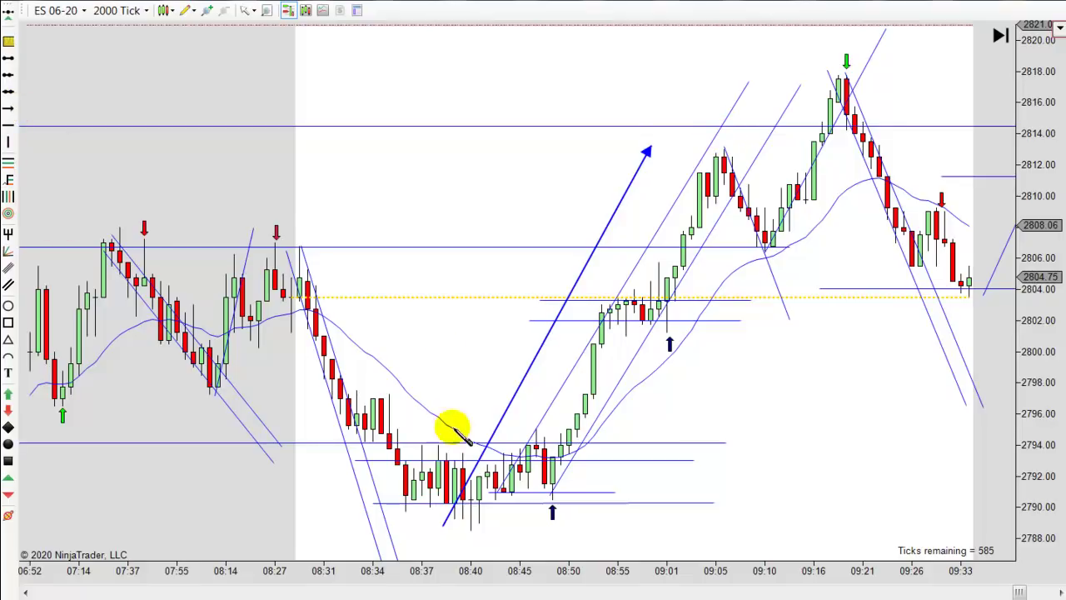
{"action": "left_click", "coordinate": [553, 494]}
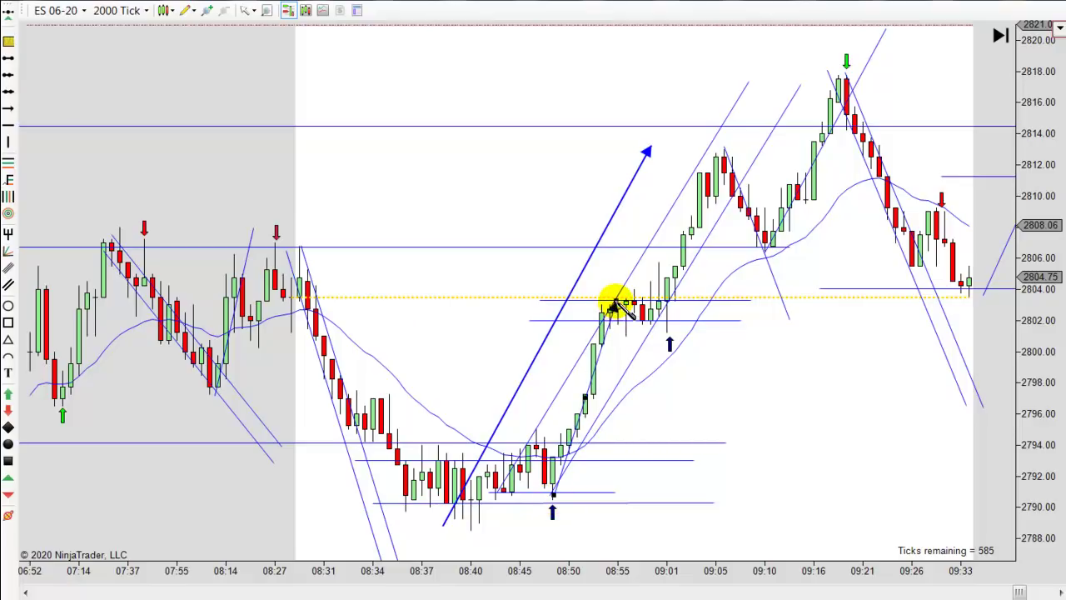
{"action": "left_click", "coordinate": [652, 268]}
{"action": "mouse_move", "coordinate": [611, 364]}
{"action": "left_mouse_down"}
{"action": "mouse_move", "coordinate": [700, 289]}
{"action": "mouse_move", "coordinate": [714, 183]}
{"action": "mouse_move", "coordinate": [723, 200]}
{"action": "left_mouse_up"}
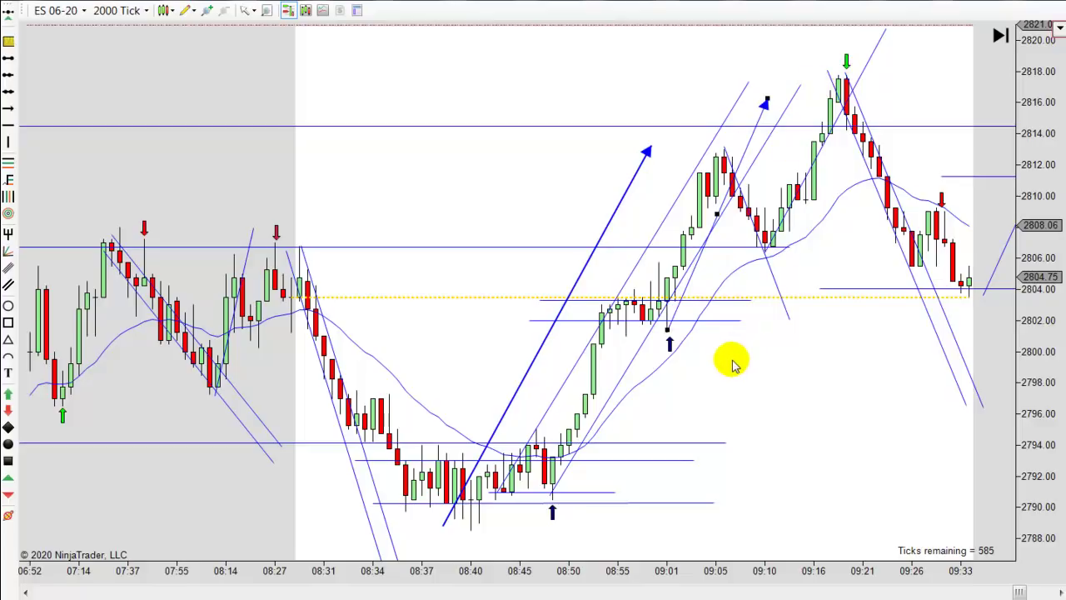
Deselect the new arrow line and place a dark blue up-arrow under the 09:01 pullback low
{"action": "left_click", "coordinate": [737, 408]}
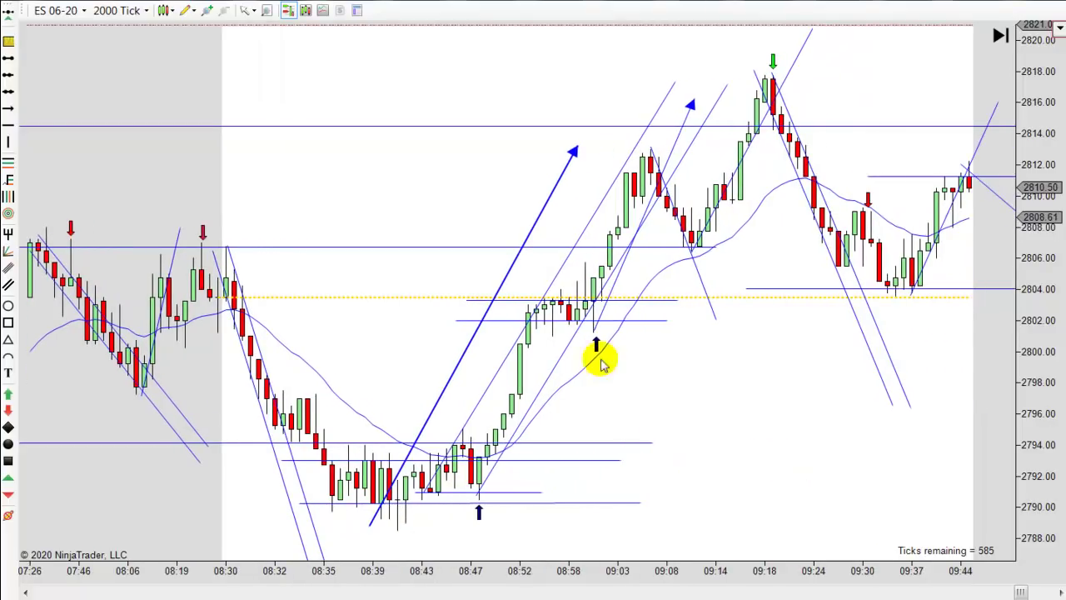
{"action": "left_click", "coordinate": [594, 338]}
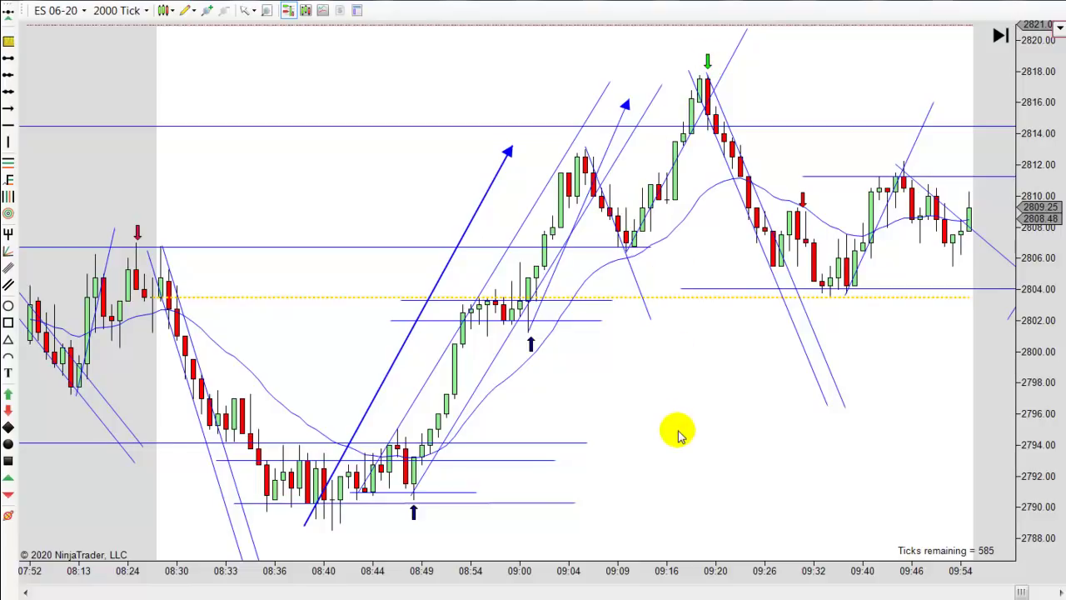
{"action": "scroll", "coordinate": [716, 419], "scroll_direction": "down", "scroll_amount": 3}
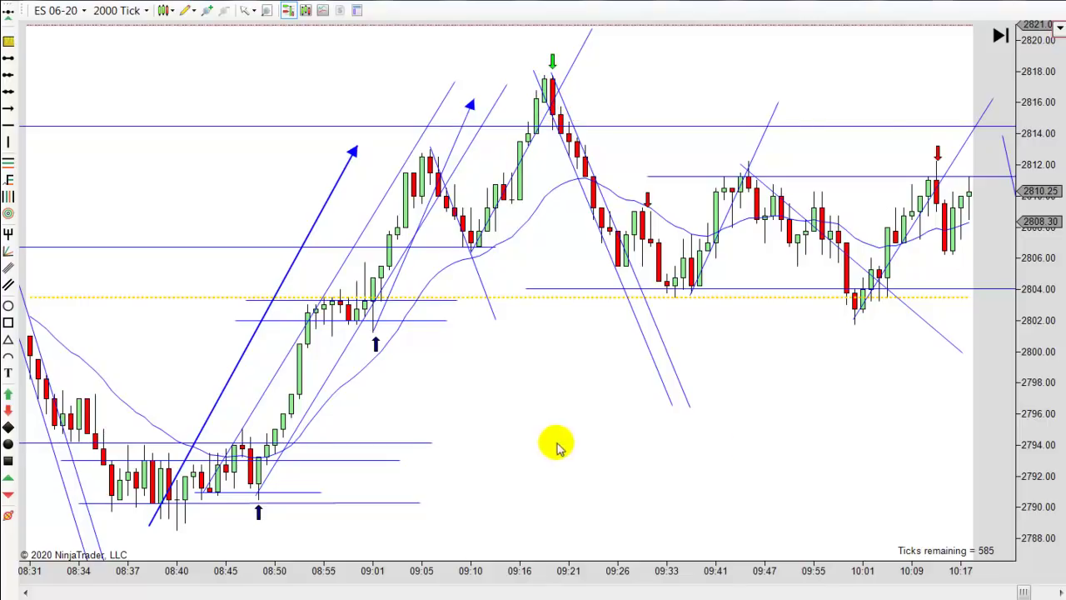
{"action": "left_click_drag", "start_coordinate": [553, 442], "coordinate": [963, 470]}
{"action": "left_click_drag", "start_coordinate": [374, 162], "coordinate": [542, 185]}
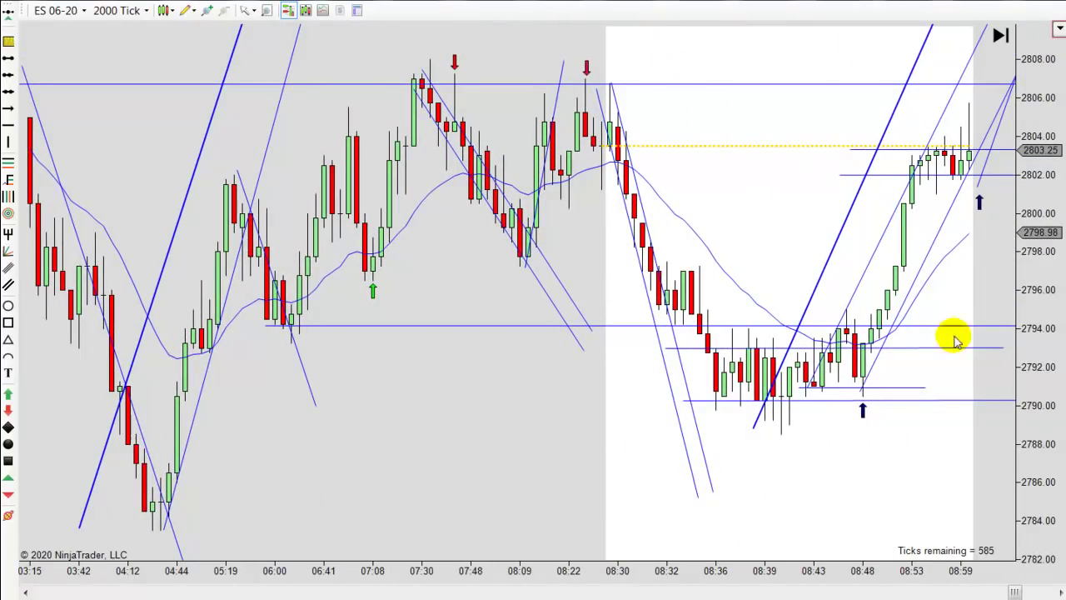
{"action": "left_click_drag", "start_coordinate": [952, 457], "coordinate": [583, 455]}
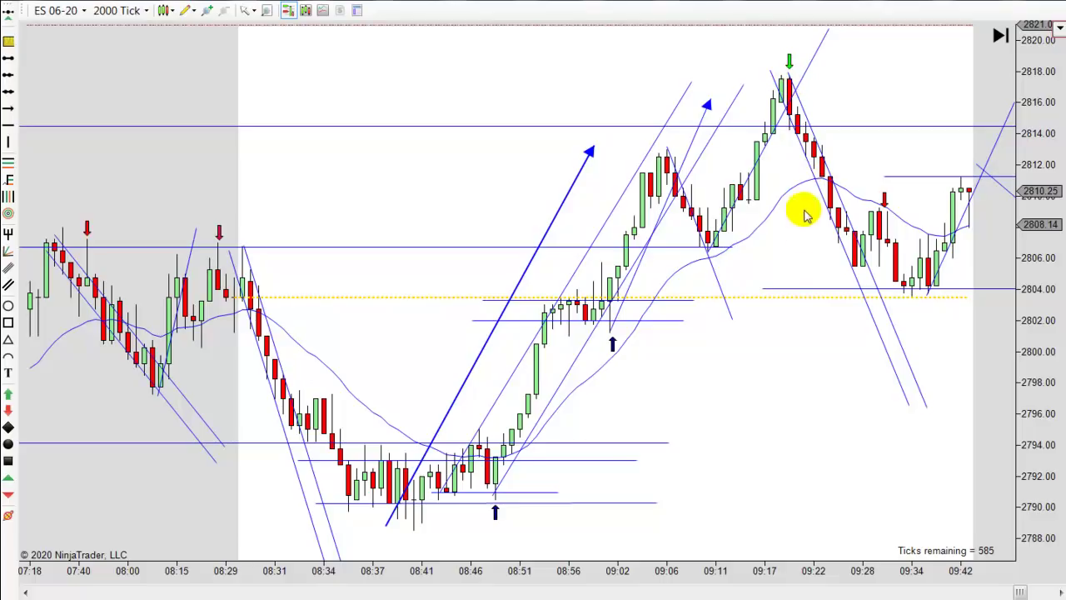
{"action": "left_click_drag", "start_coordinate": [803, 238], "coordinate": [773, 245]}
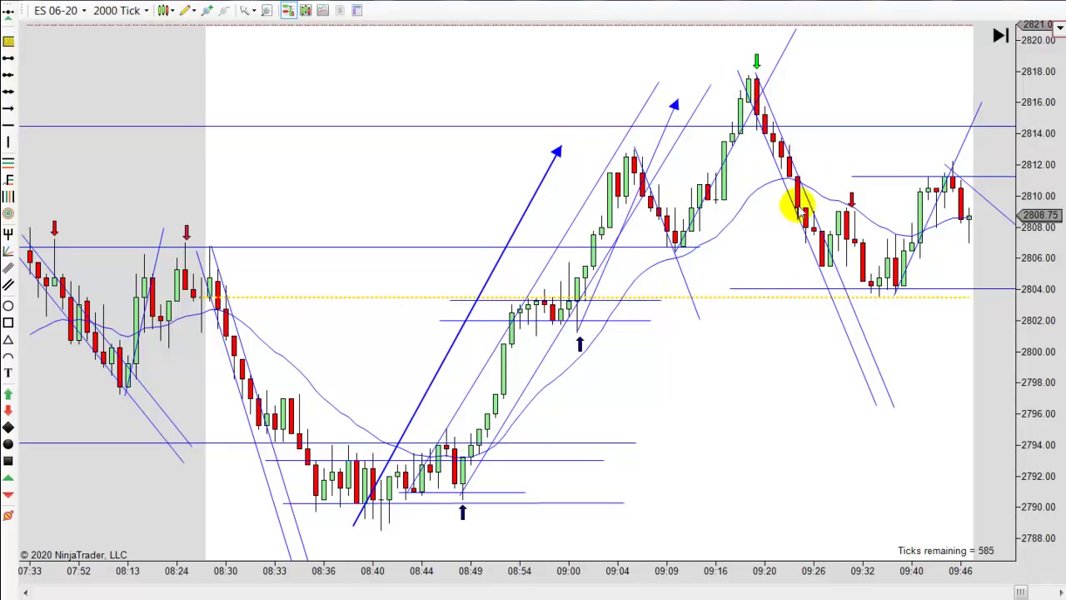
{"action": "scroll", "coordinate": [790, 348], "scroll_direction": "down", "scroll_amount": 4}
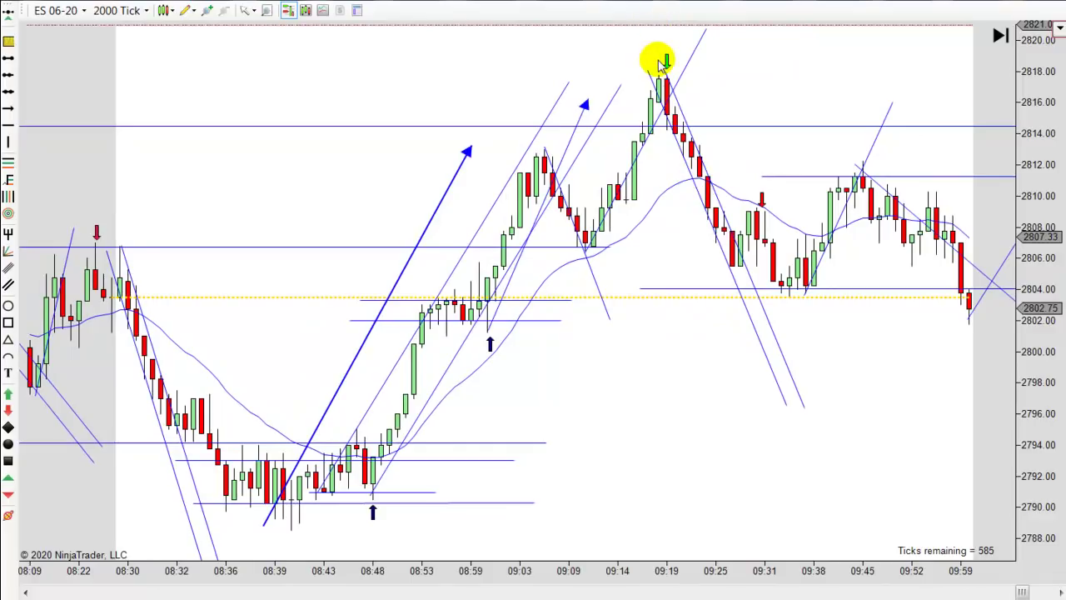
{"action": "scroll", "coordinate": [700, 83], "scroll_direction": "down", "scroll_amount": 3}
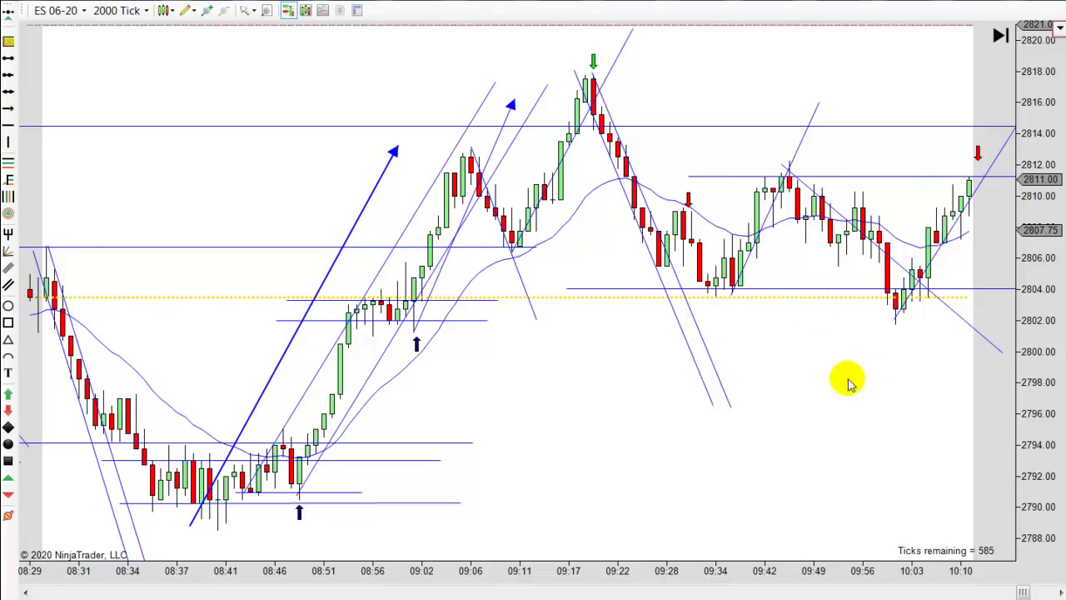
{"action": "left_click_drag", "start_coordinate": [853, 380], "coordinate": [788, 381]}
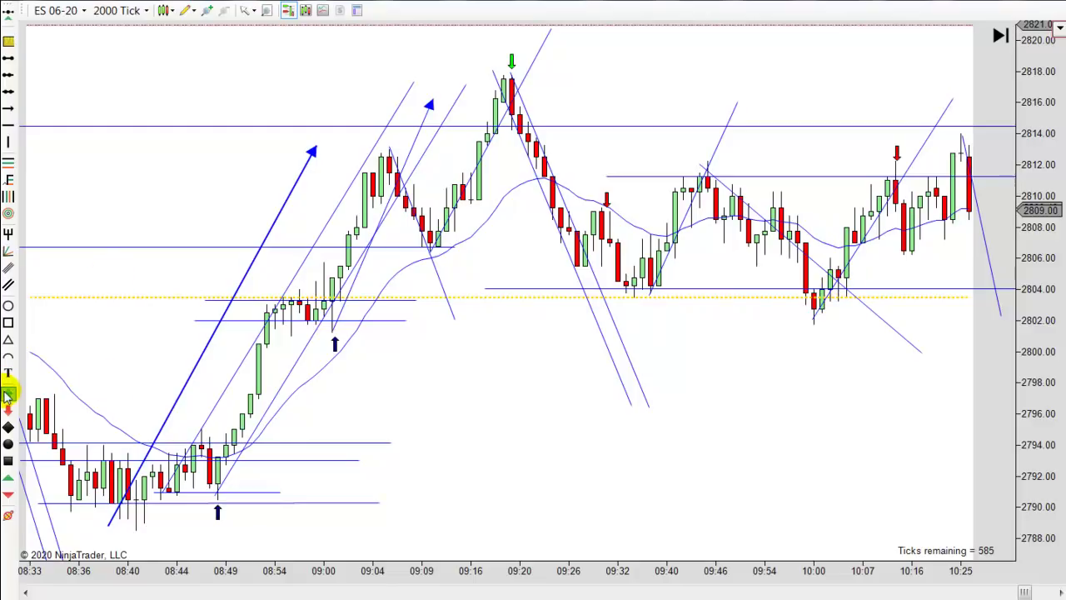
Place green up-arrows under the 10:00 swing low and a later swing low, scrolling forward to 11:14
{"action": "left_click", "coordinate": [838, 312]}
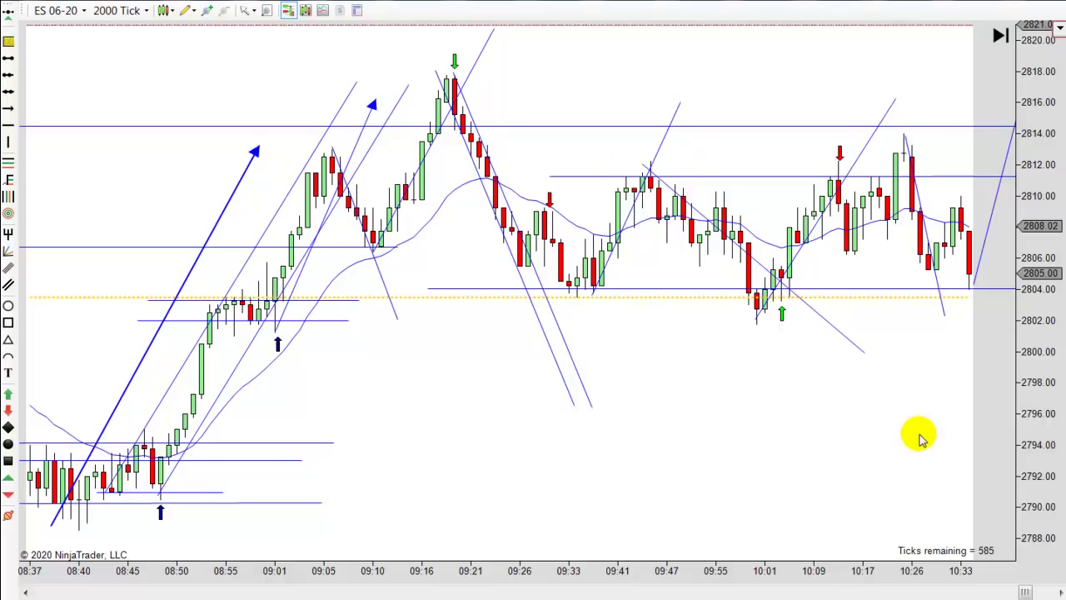
{"action": "scroll", "coordinate": [908, 436], "scroll_direction": "down", "scroll_amount": 5}
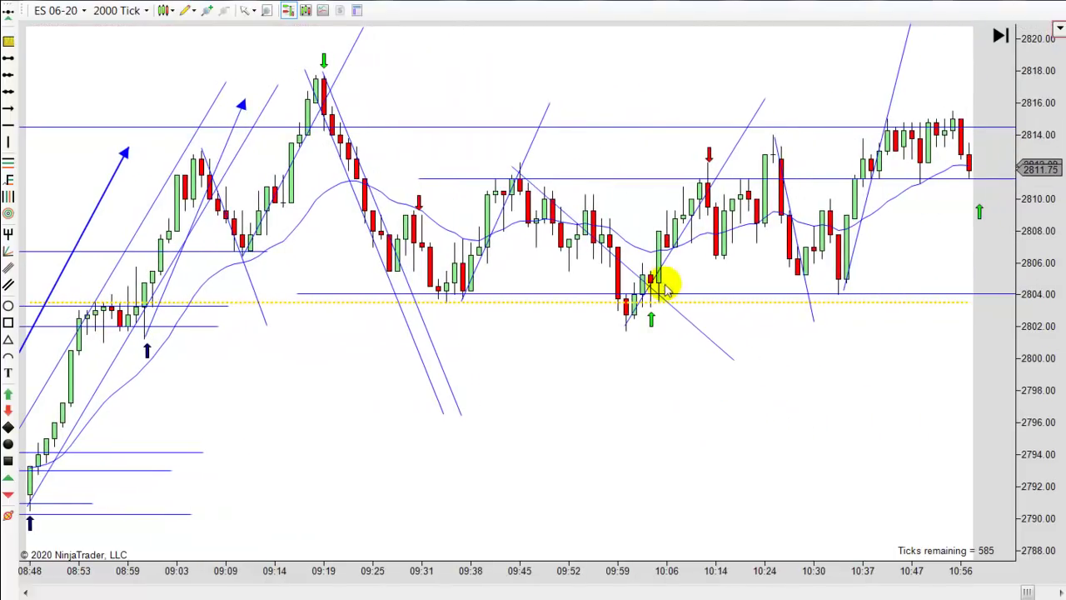
{"action": "left_click", "coordinate": [651, 315]}
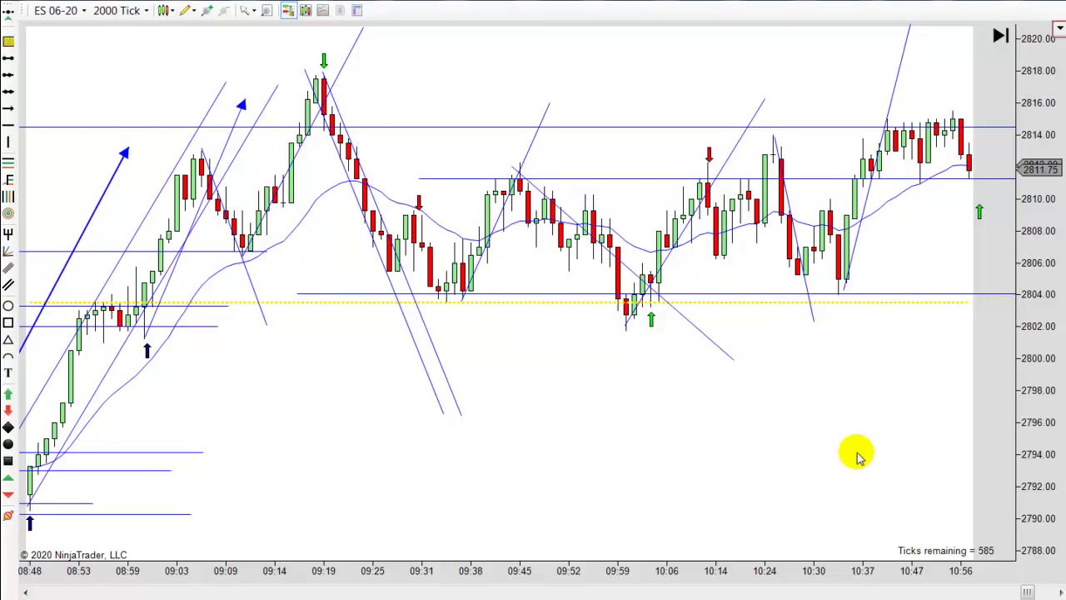
{"action": "scroll", "coordinate": [821, 462], "scroll_direction": "down", "scroll_amount": 3}
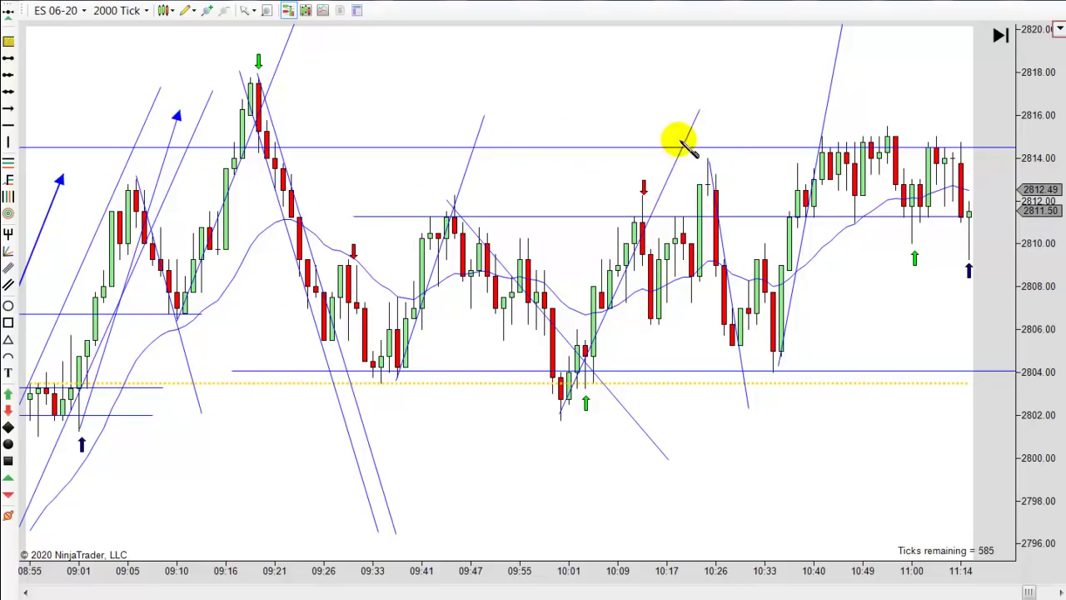
Recolour the 10:26 down arrow from red to Lime, then pan to later bars
{"action": "double_click", "coordinate": [707, 145]}
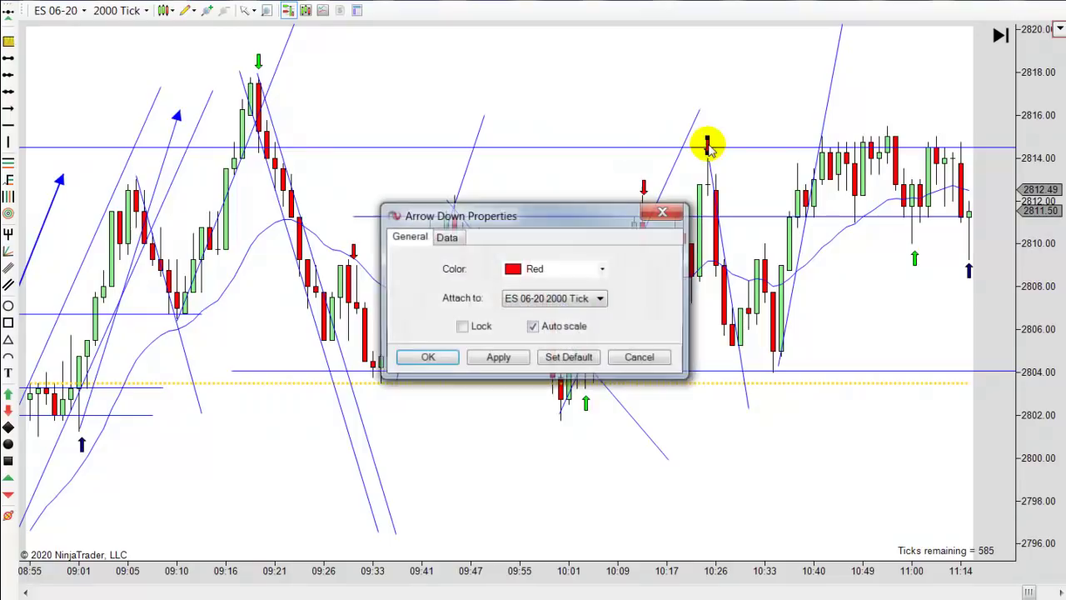
{"action": "left_click", "coordinate": [605, 267]}
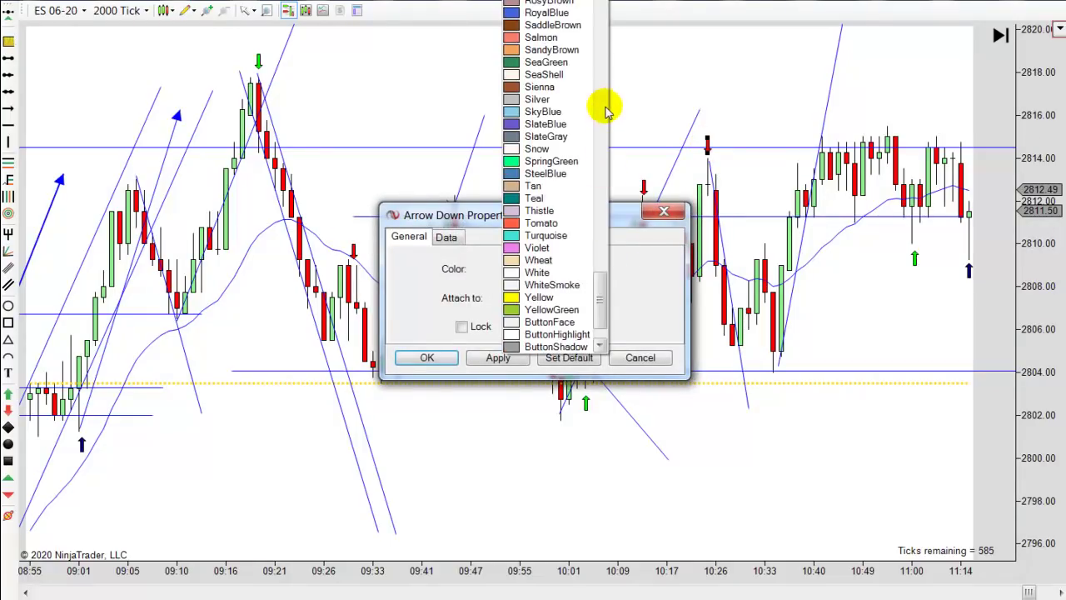
{"action": "scroll", "coordinate": [607, 108], "scroll_direction": "up", "scroll_amount": 10}
{"action": "left_click", "coordinate": [542, 381]}
{"action": "left_click", "coordinate": [488, 367]}
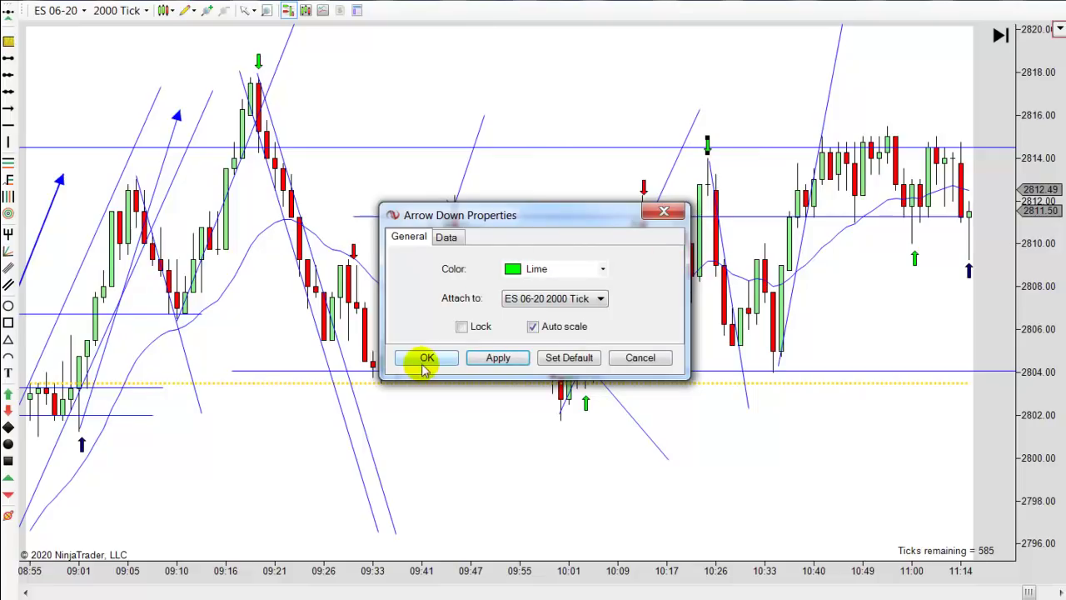
{"action": "left_click", "coordinate": [425, 360]}
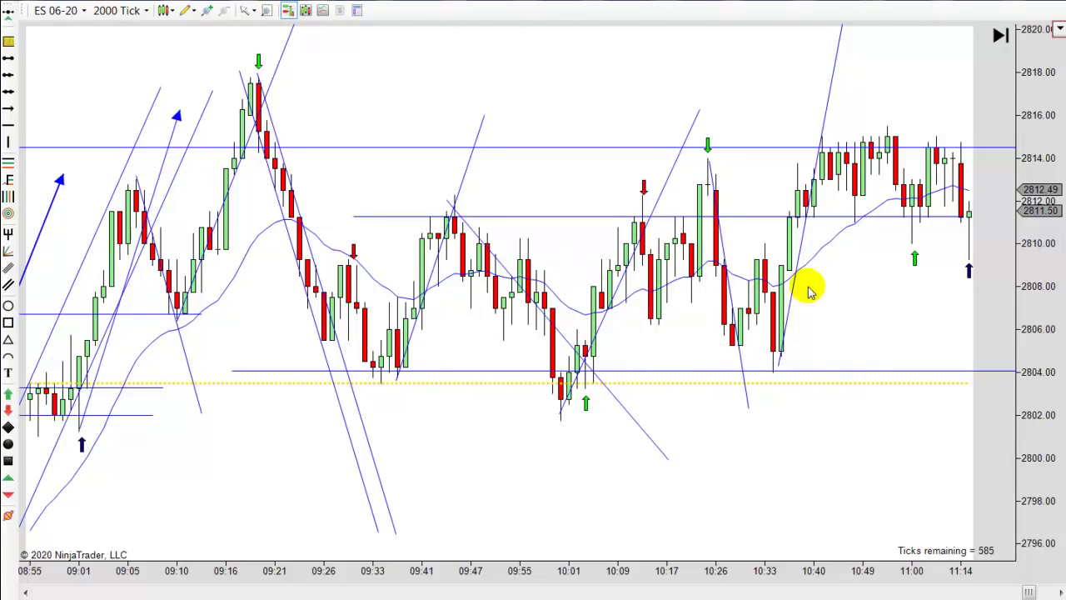
{"action": "left_click_drag", "start_coordinate": [875, 445], "coordinate": [773, 455]}
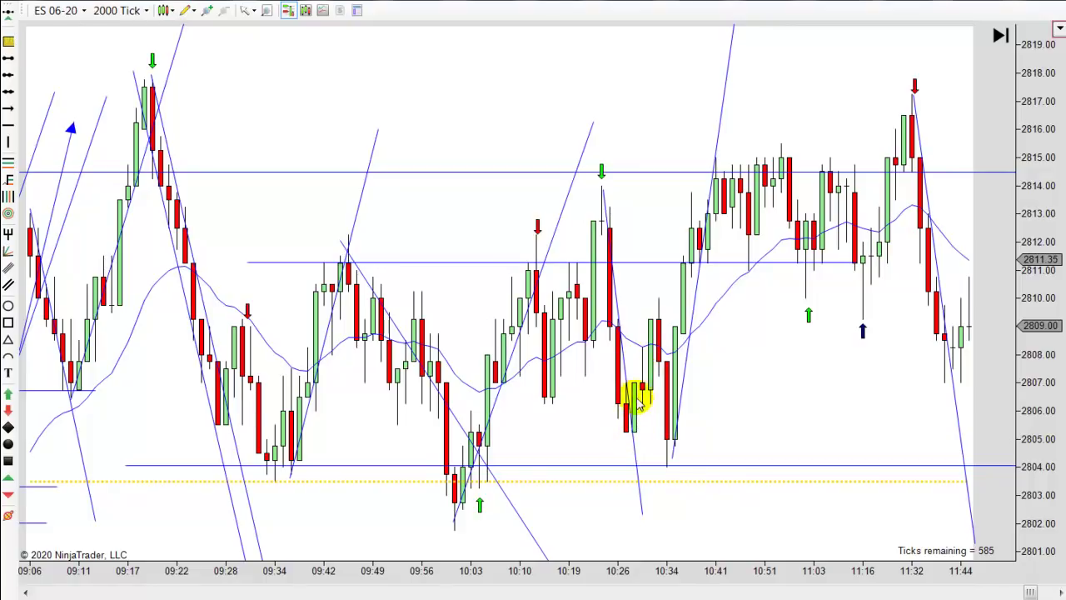
{"action": "left_click", "coordinate": [663, 310]}
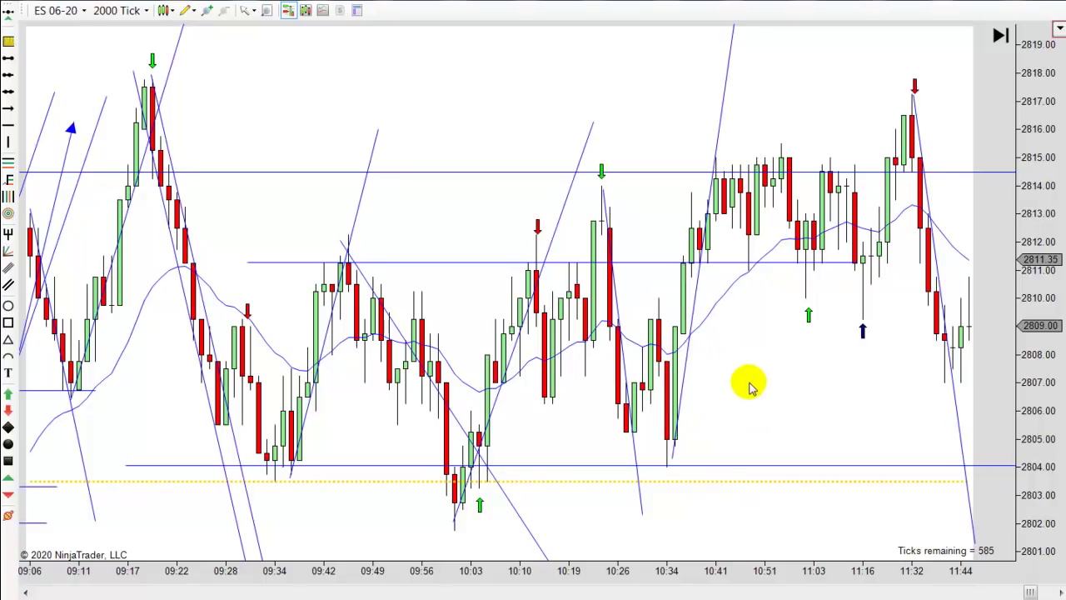
Scroll the chart forward past the 12:15 low toward 12:55
{"action": "scroll", "coordinate": [755, 389], "scroll_direction": "down", "scroll_amount": 3}
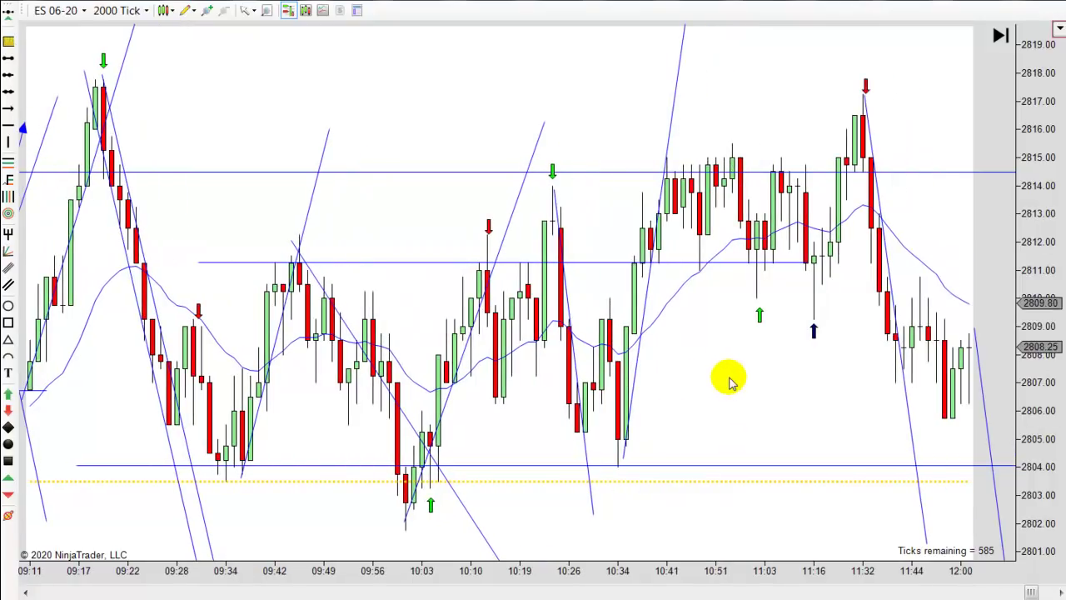
{"action": "scroll", "coordinate": [708, 417], "scroll_direction": "down", "scroll_amount": 5}
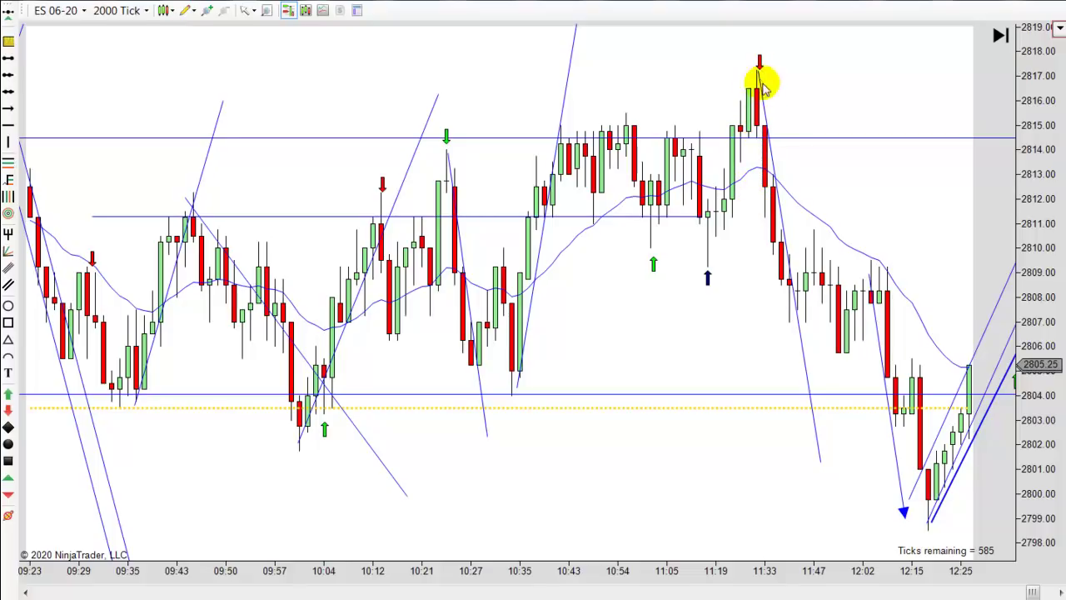
{"action": "scroll", "coordinate": [806, 75], "scroll_direction": "down", "scroll_amount": 2}
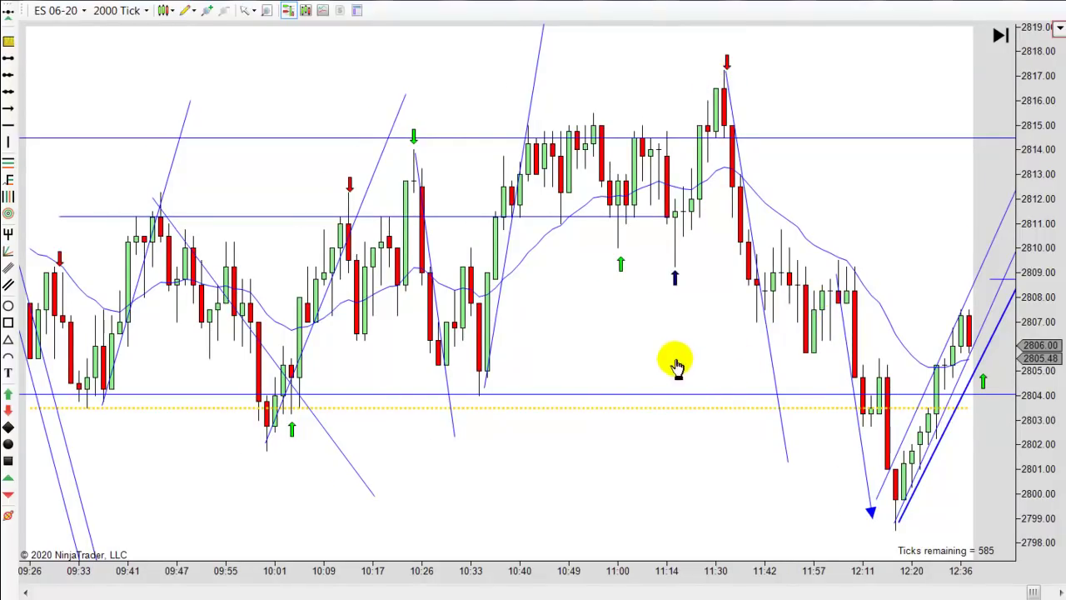
{"action": "scroll", "coordinate": [678, 362], "scroll_direction": "down", "scroll_amount": 3}
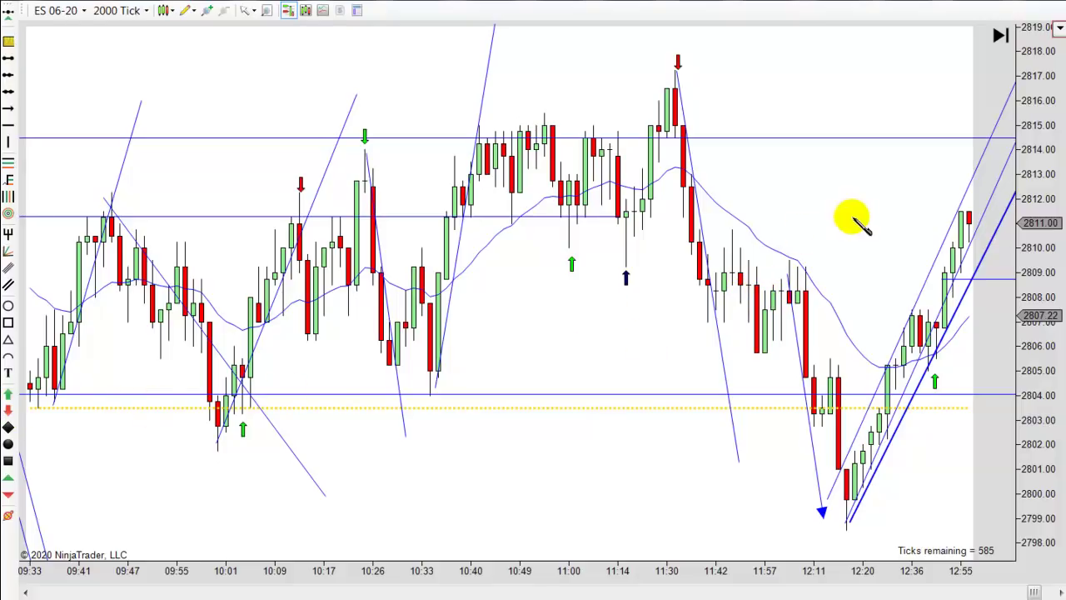
Recolour the down arrow just before 12:11 from red to Lime
{"action": "double_click", "coordinate": [790, 249]}
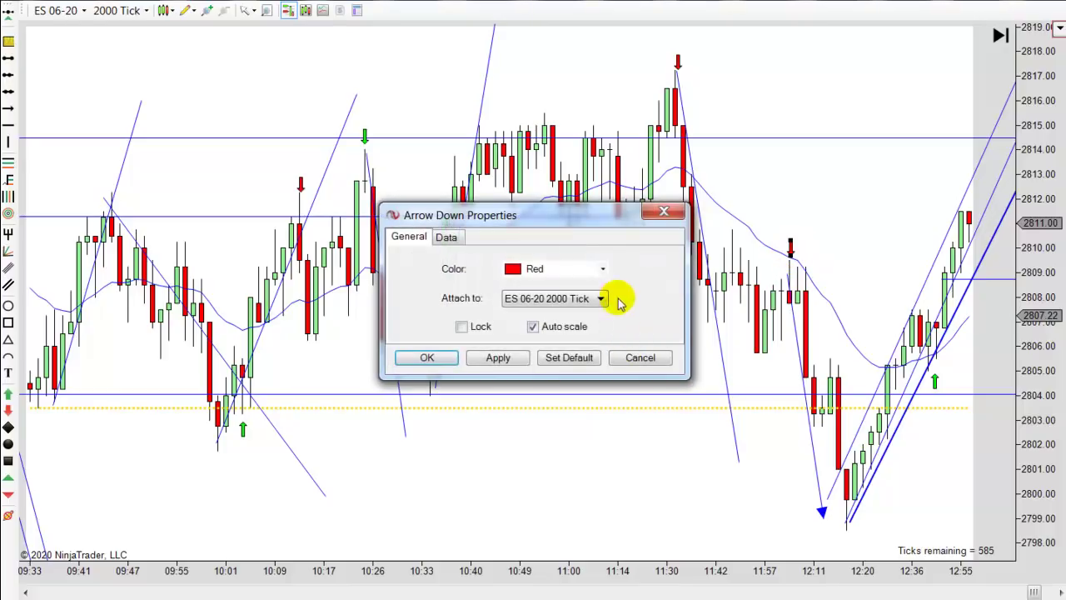
{"action": "left_click", "coordinate": [603, 268]}
{"action": "left_click", "coordinate": [604, 147]}
{"action": "left_click", "coordinate": [604, 147]}
{"action": "left_click", "coordinate": [551, 249]}
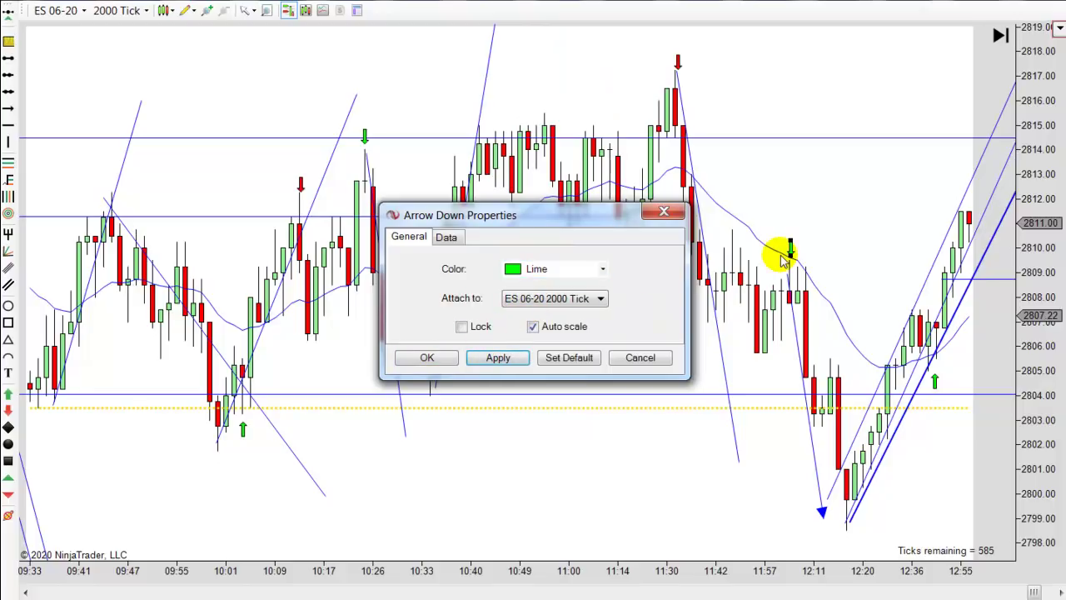
{"action": "left_click", "coordinate": [425, 358]}
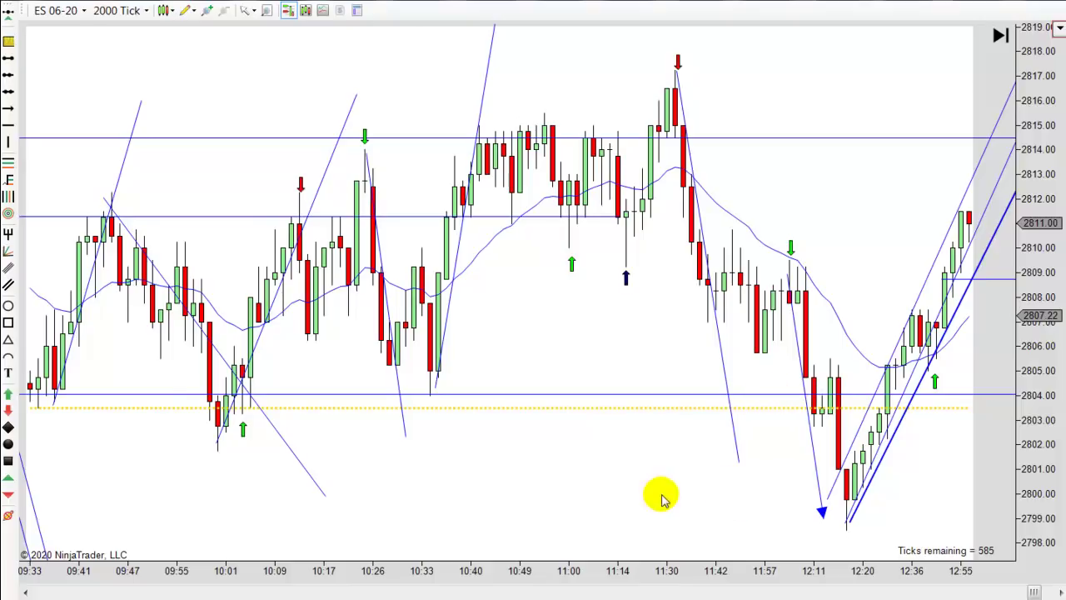
Move the blue down-arrow line up and left along the decline, then pan to newer bars
{"action": "scroll", "coordinate": [679, 491], "scroll_direction": "down", "scroll_amount": 5}
{"action": "mouse_move", "coordinate": [725, 405]}
{"action": "left_mouse_down"}
{"action": "mouse_move", "coordinate": [624, 222]}
{"action": "mouse_move", "coordinate": [624, 202]}
{"action": "mouse_move", "coordinate": [659, 300]}
{"action": "mouse_move", "coordinate": [669, 373]}
{"action": "left_mouse_up"}
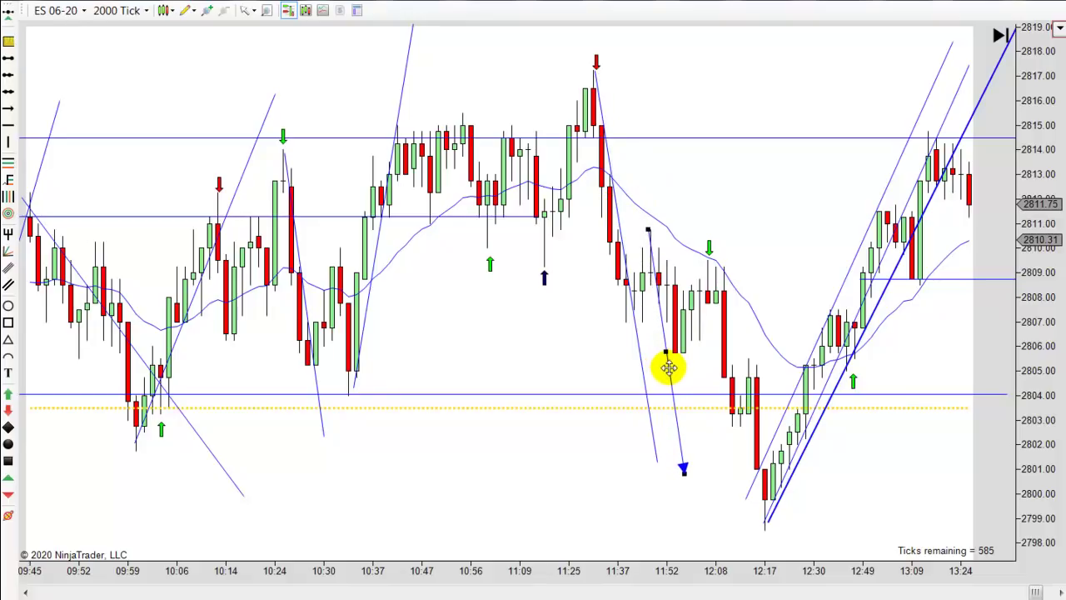
{"action": "left_click_drag", "start_coordinate": [942, 524], "coordinate": [771, 541]}
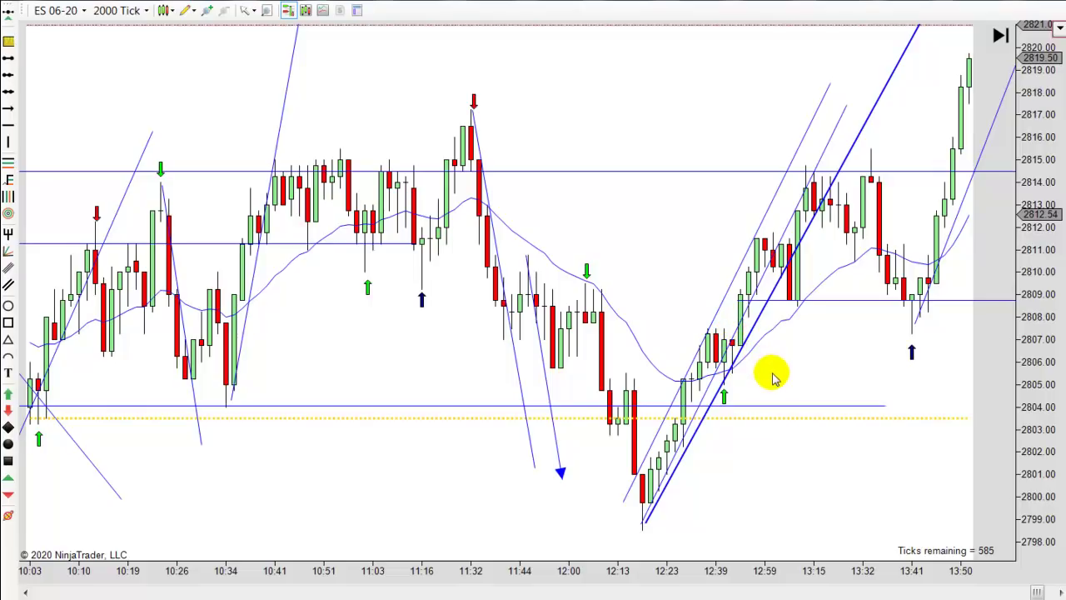
Place a green Arrow Up marker under the 13:12 pullback candle and leave room at the right
{"action": "scroll", "coordinate": [765, 379], "scroll_direction": "down", "scroll_amount": 1}
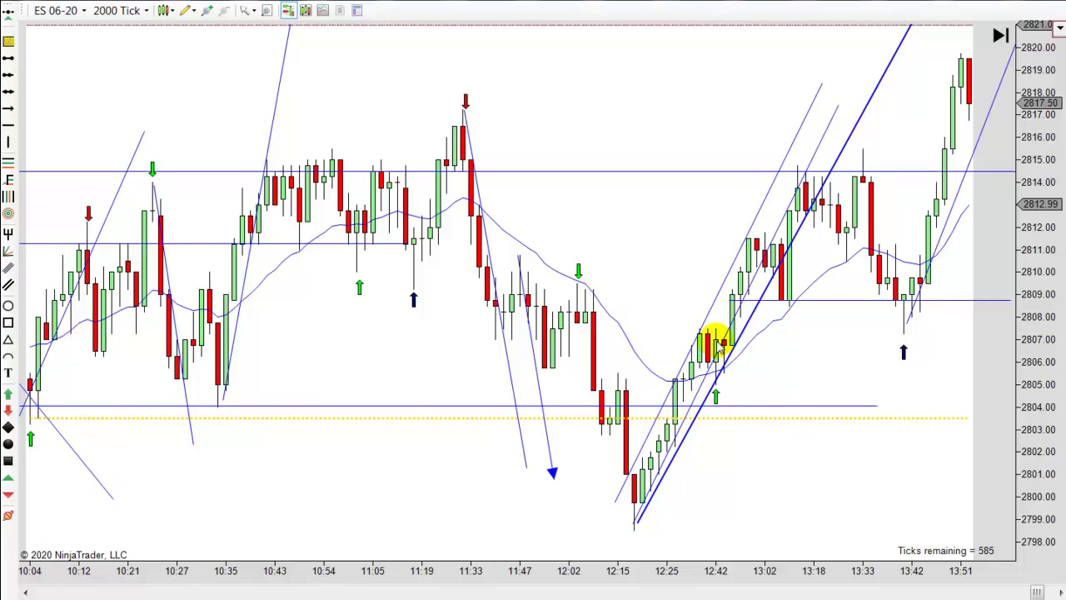
{"action": "scroll", "coordinate": [775, 369], "scroll_direction": "down", "scroll_amount": 4}
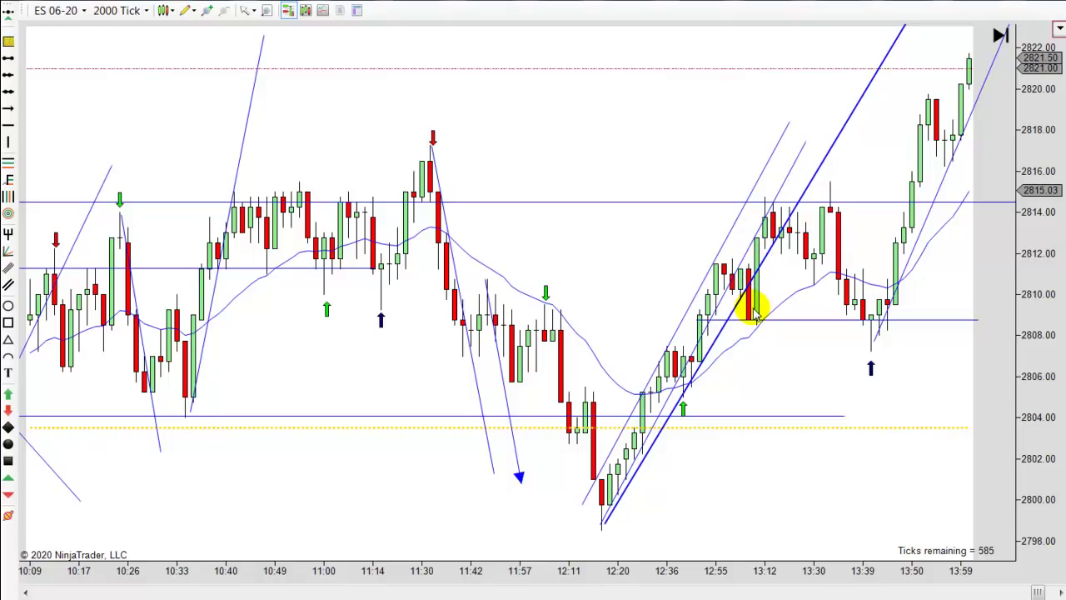
{"action": "left_click", "coordinate": [9, 393]}
{"action": "left_click", "coordinate": [760, 333]}
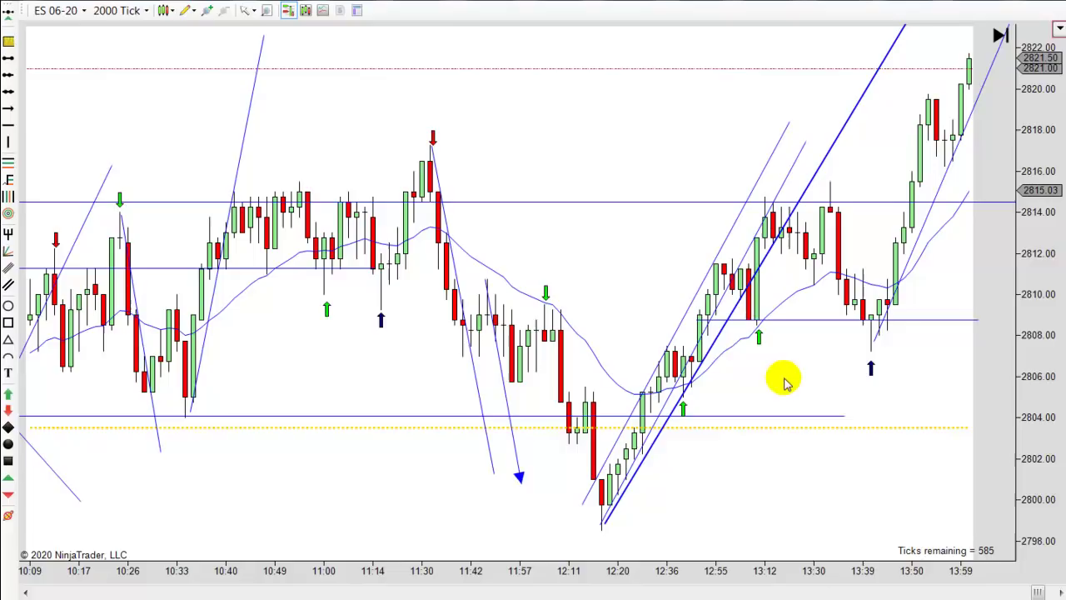
{"action": "left_click_drag", "start_coordinate": [785, 381], "coordinate": [759, 383]}
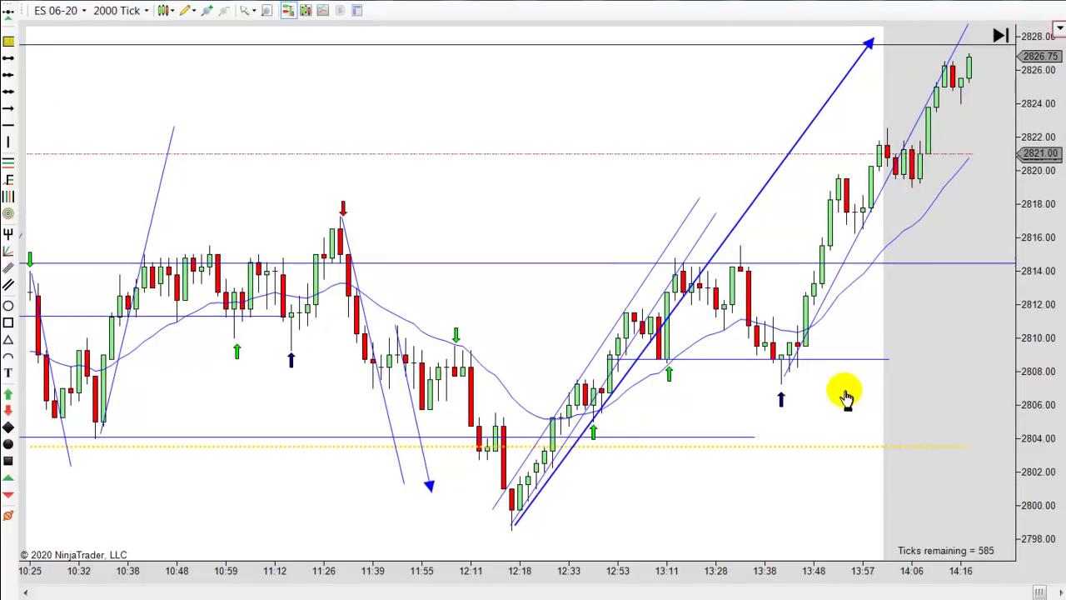
Adjust the thin trend line, draw a blue arrow line up from the 12:17 low, and shift the channel line onto the latest rally
{"action": "left_click_drag", "start_coordinate": [838, 266], "coordinate": [833, 280]}
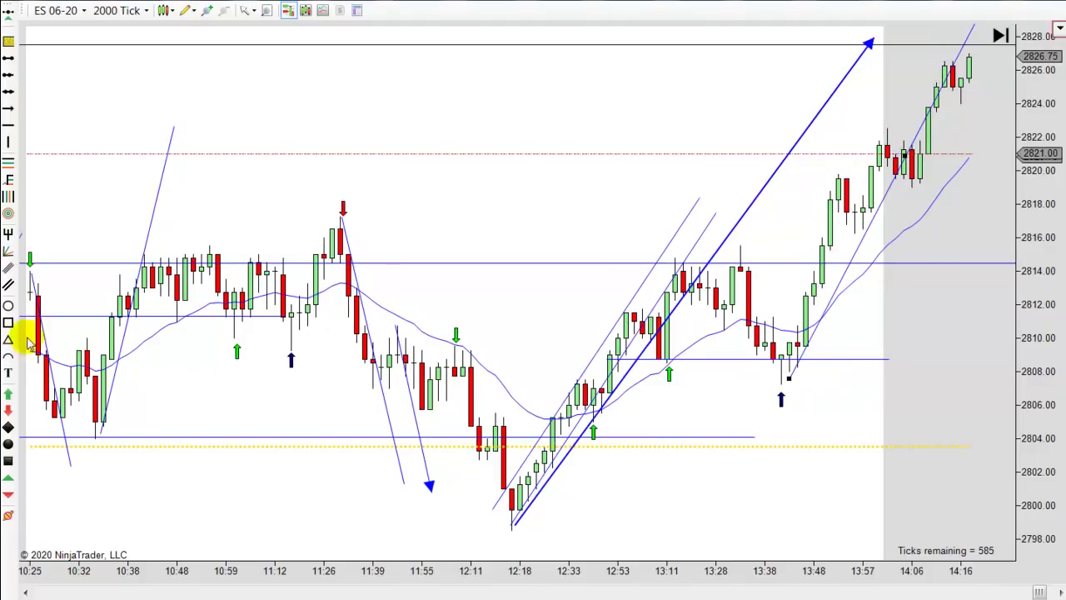
{"action": "left_click", "coordinate": [10, 108]}
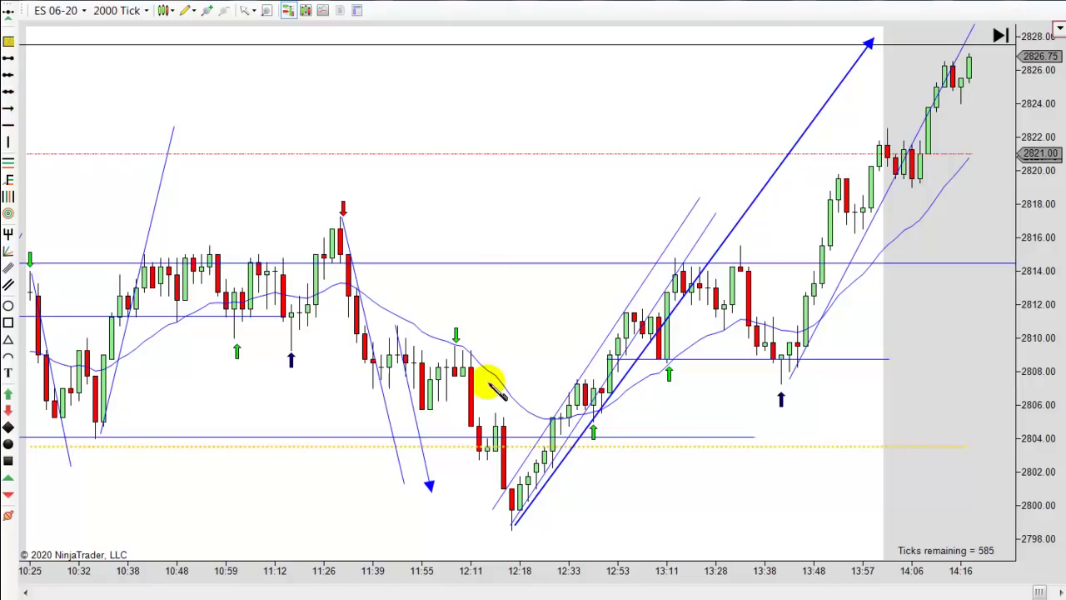
{"action": "left_click", "coordinate": [513, 525]}
{"action": "left_click", "coordinate": [616, 356]}
{"action": "left_click_drag", "start_coordinate": [638, 310], "coordinate": [704, 250]}
{"action": "left_click_drag", "start_coordinate": [642, 333], "coordinate": [909, 197]}
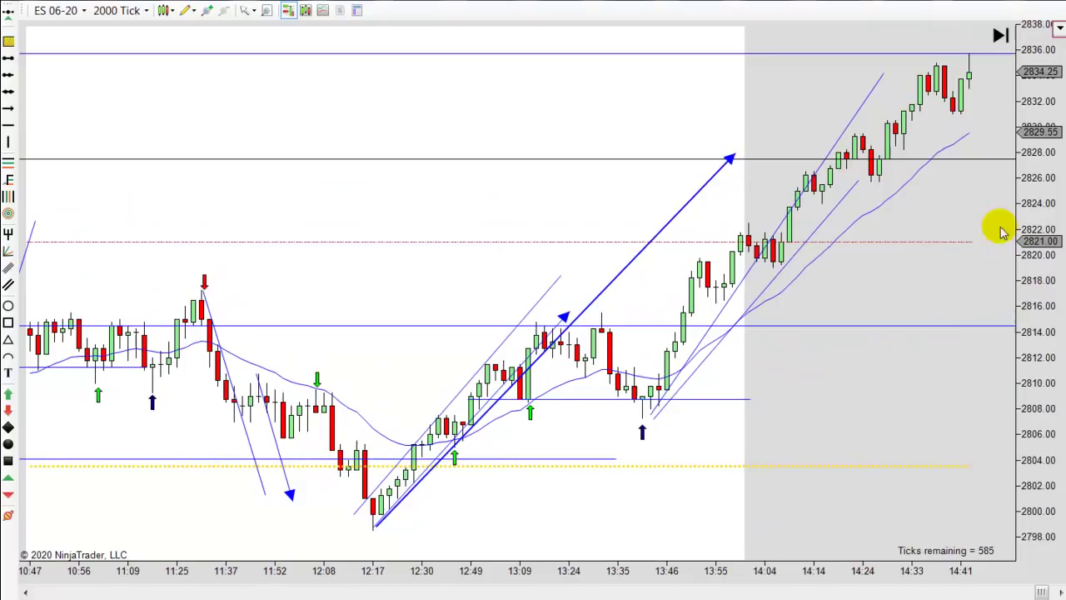
{"action": "left_click_drag", "start_coordinate": [1031, 269], "coordinate": [846, 258]}
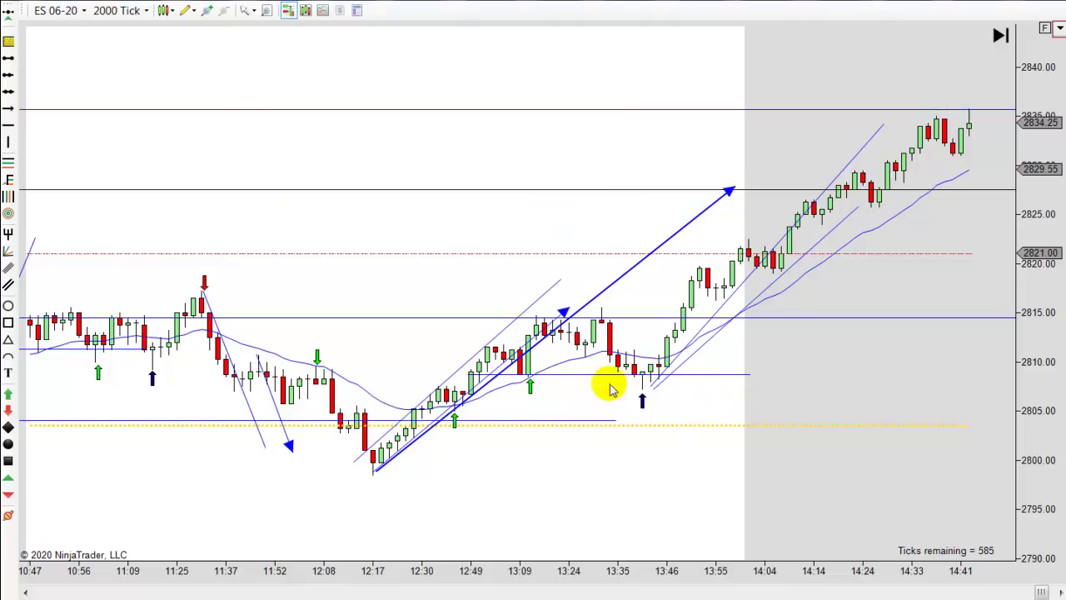
Compress the bars to show 02:29 through 14:11 and auto-fit the price scale
{"action": "scroll", "coordinate": [704, 447], "scroll_direction": "down", "scroll_amount": 8}
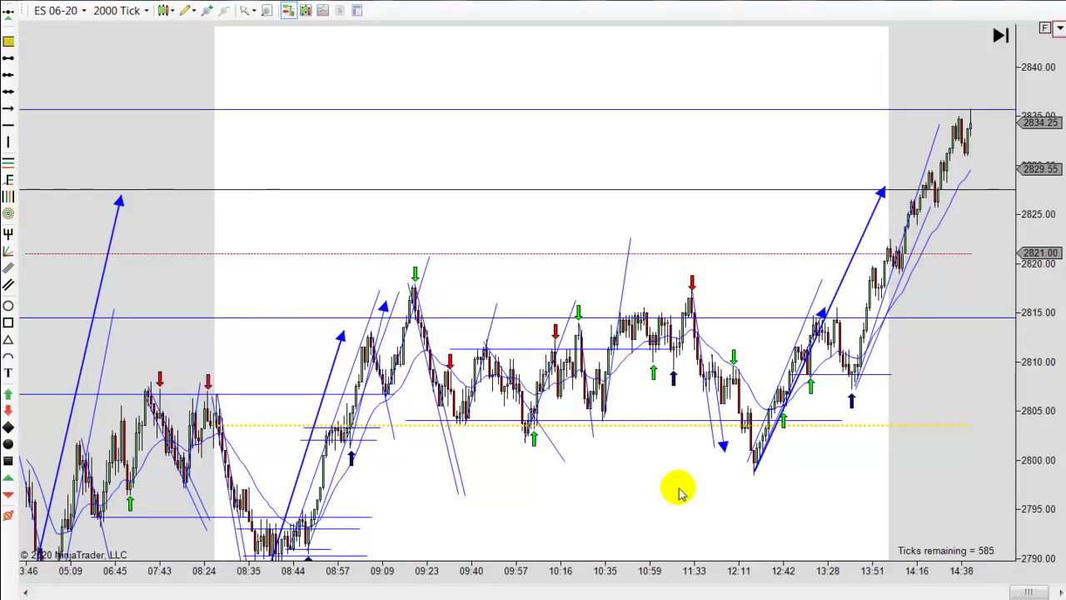
{"action": "scroll", "coordinate": [688, 492], "scroll_direction": "up", "scroll_amount": 2}
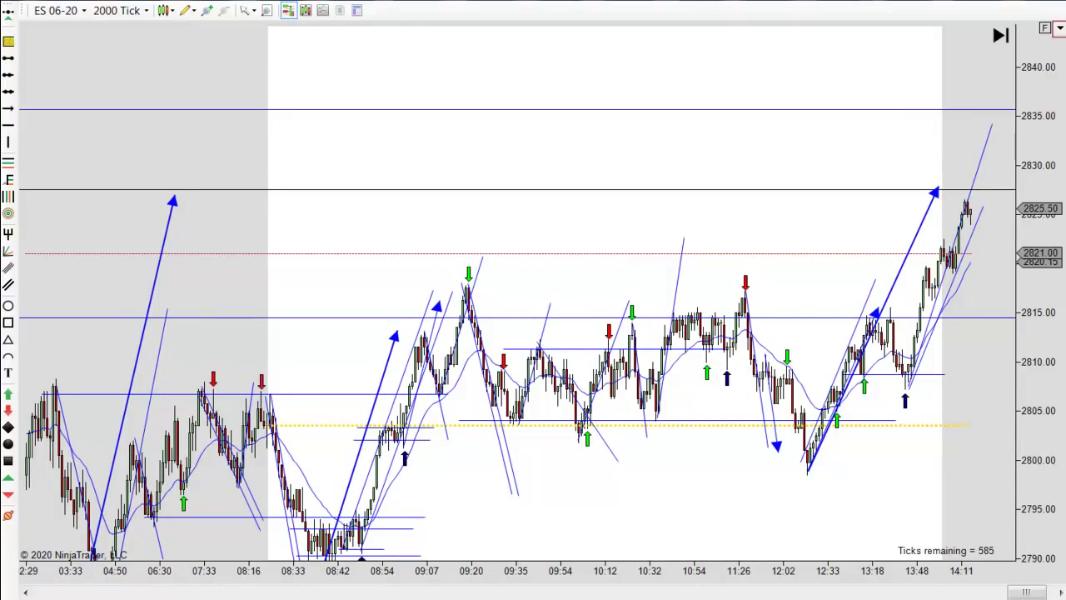
{"action": "left_click", "coordinate": [1046, 29]}
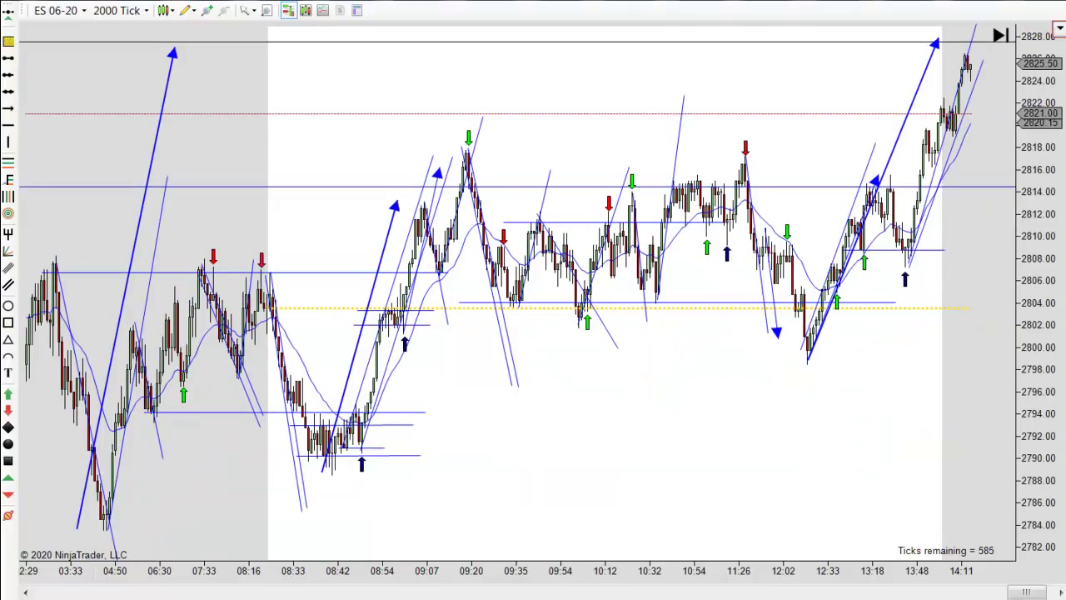